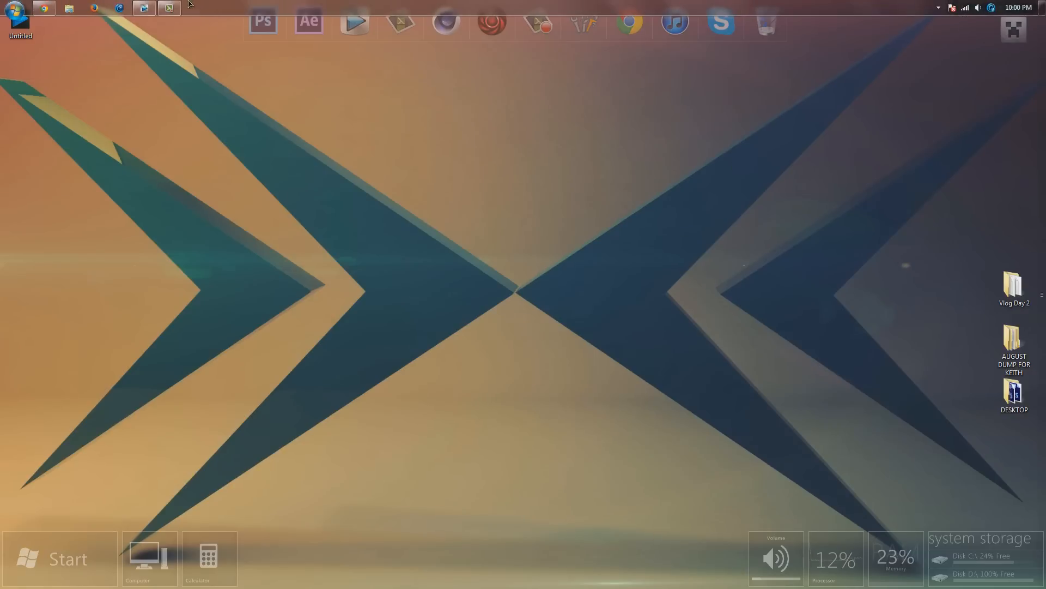
Switch to the Untitled.veg project in Vegas Pro and bring the timeline area around the playhead into closer view
{"action": "mouse_move", "coordinate": [153, 7]}
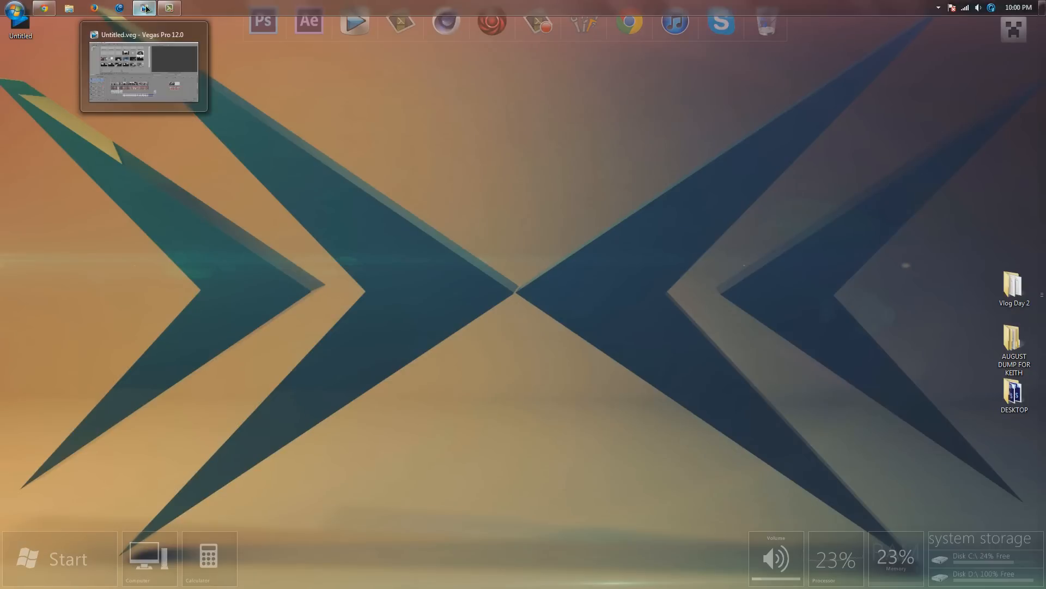
{"action": "left_click", "coordinate": [146, 8]}
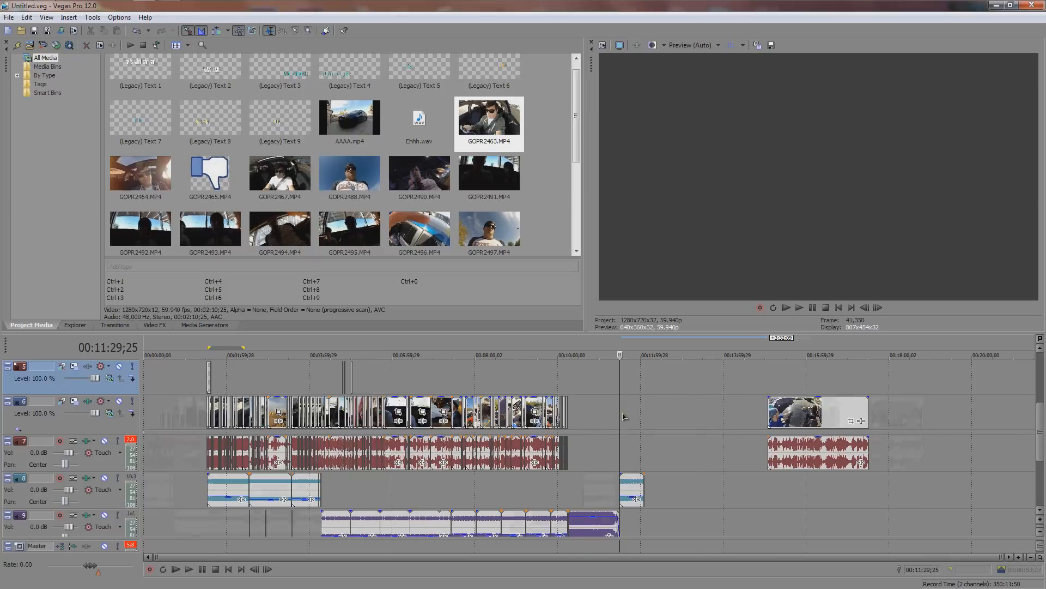
{"action": "scroll", "coordinate": [624, 411], "scroll_direction": "up", "scroll_amount": 3}
{"action": "scroll", "coordinate": [839, 431], "scroll_direction": "down", "scroll_amount": 2}
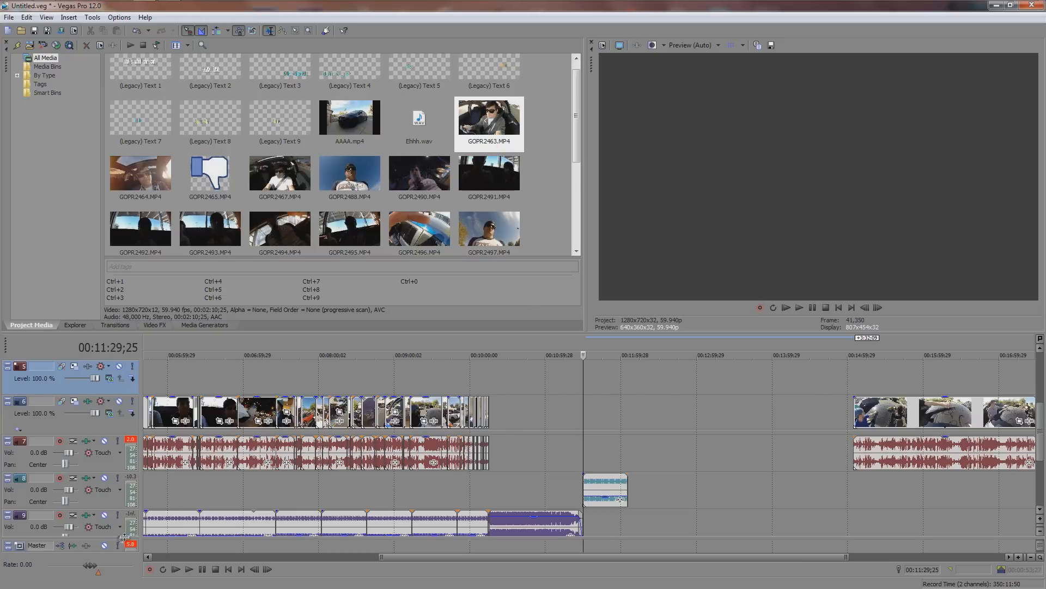
Reveal the master bus volume controls and lower the master output to about -11.2 dB
{"action": "left_click_drag", "start_coordinate": [124, 538], "coordinate": [131, 511]}
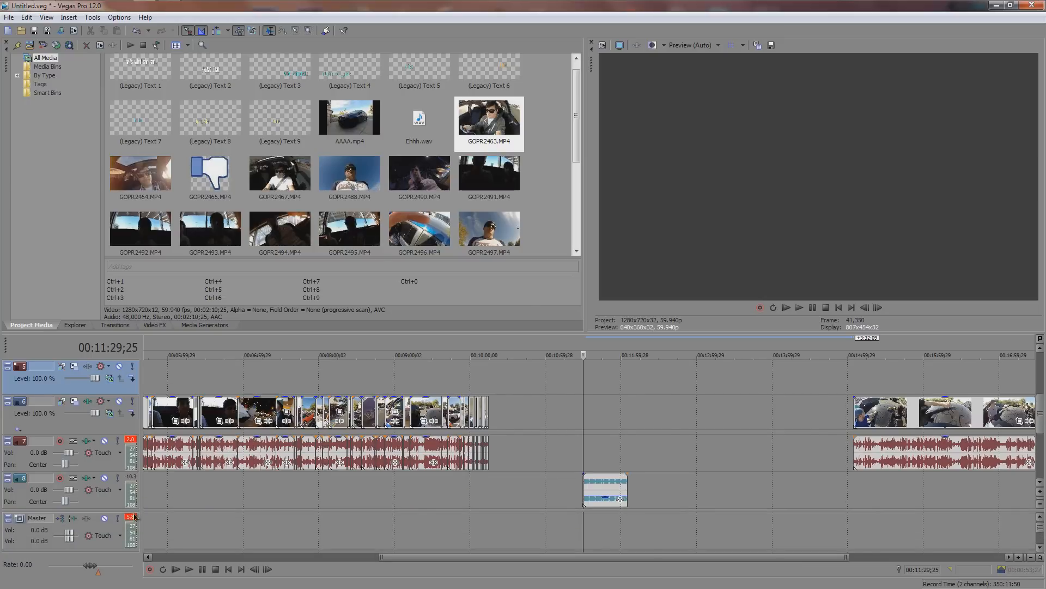
{"action": "left_click_drag", "start_coordinate": [69, 536], "coordinate": [53, 536]}
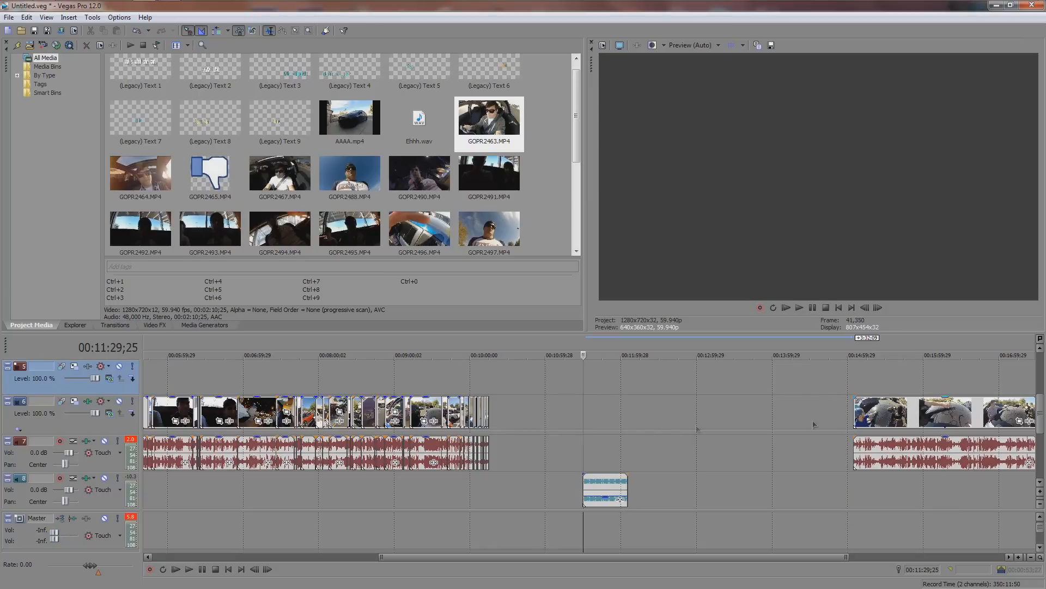
{"action": "left_click_drag", "start_coordinate": [57, 535], "coordinate": [63, 536]}
Play the end of the car clip on track 3 from 00:11:28;06 through the intro
{"action": "mouse_move", "coordinate": [1041, 413]}
{"action": "left_mouse_down"}
{"action": "mouse_move", "coordinate": [1044, 384]}
{"action": "mouse_move", "coordinate": [1042, 394]}
{"action": "left_mouse_up"}
{"action": "scroll", "coordinate": [604, 415], "scroll_direction": "up", "scroll_amount": 3}
{"action": "scroll", "coordinate": [604, 416], "scroll_direction": "up", "scroll_amount": 4}
{"action": "left_click", "coordinate": [571, 413]}
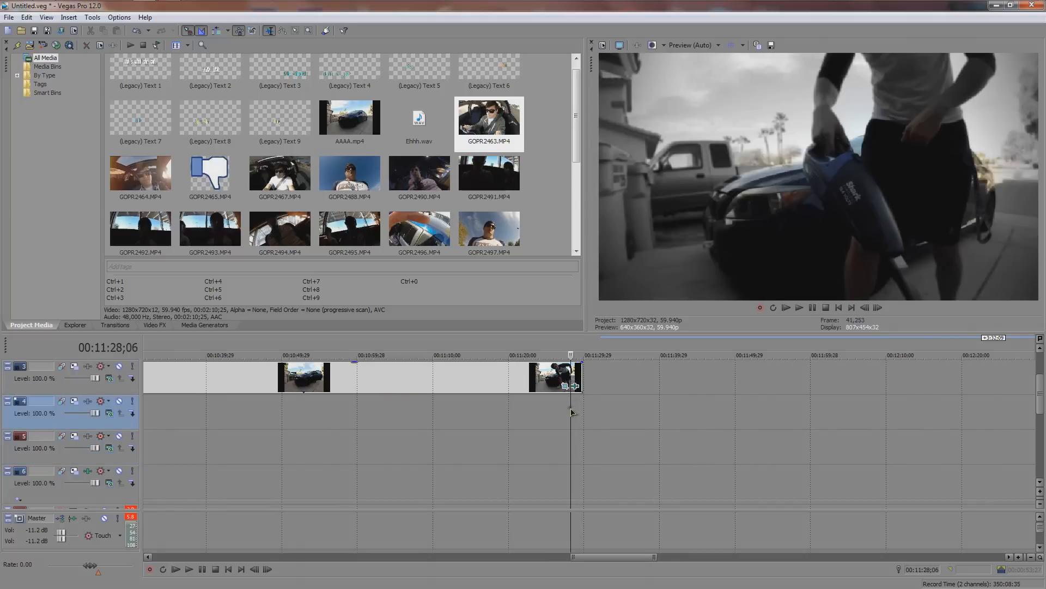
{"action": "key", "text": "space"}
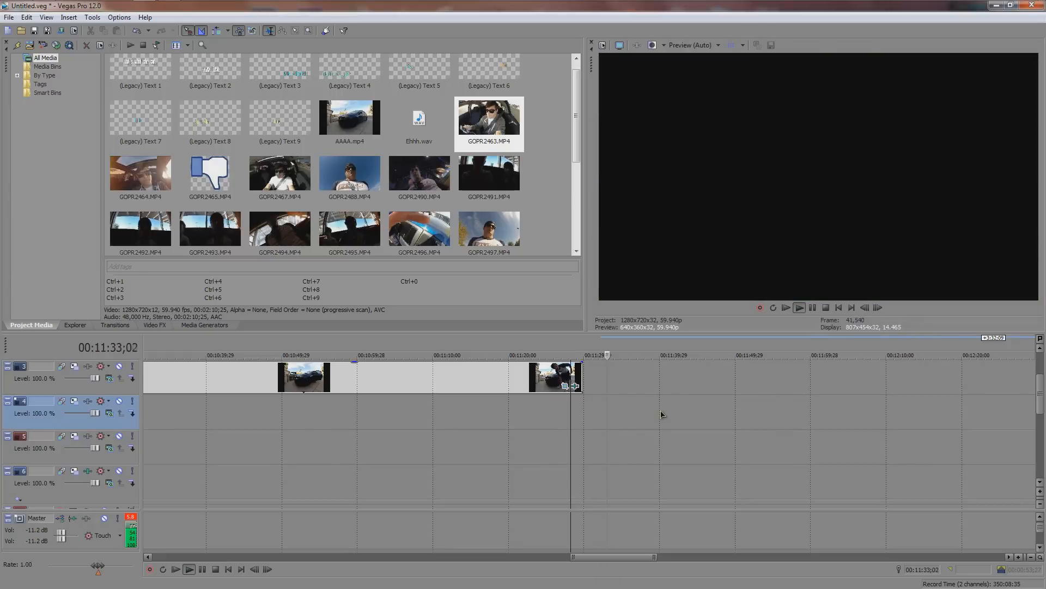
{"action": "key", "text": "space"}
Step frame by frame through the vlog intro around 00:11:32 to examine its opening transition
{"action": "left_click_drag", "start_coordinate": [1041, 402], "coordinate": [1042, 388]}
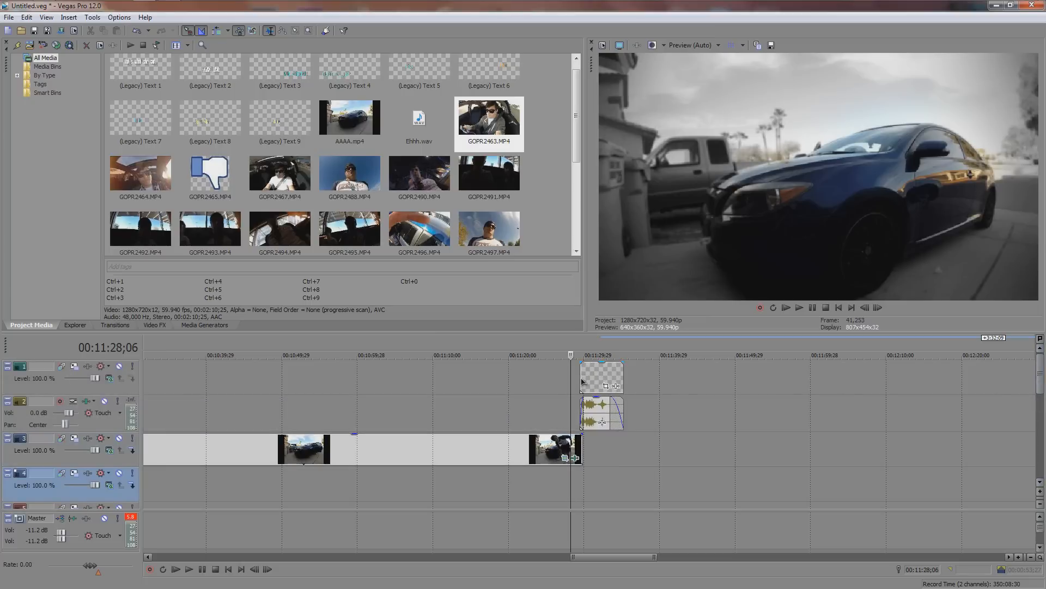
{"action": "left_click", "coordinate": [573, 402]}
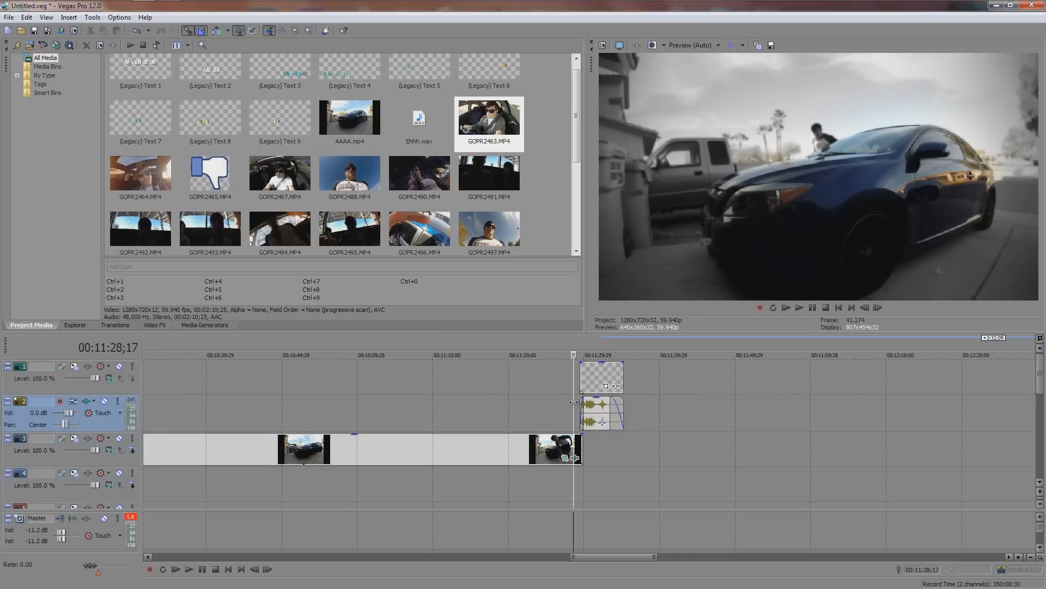
{"action": "key", "text": "Right"}
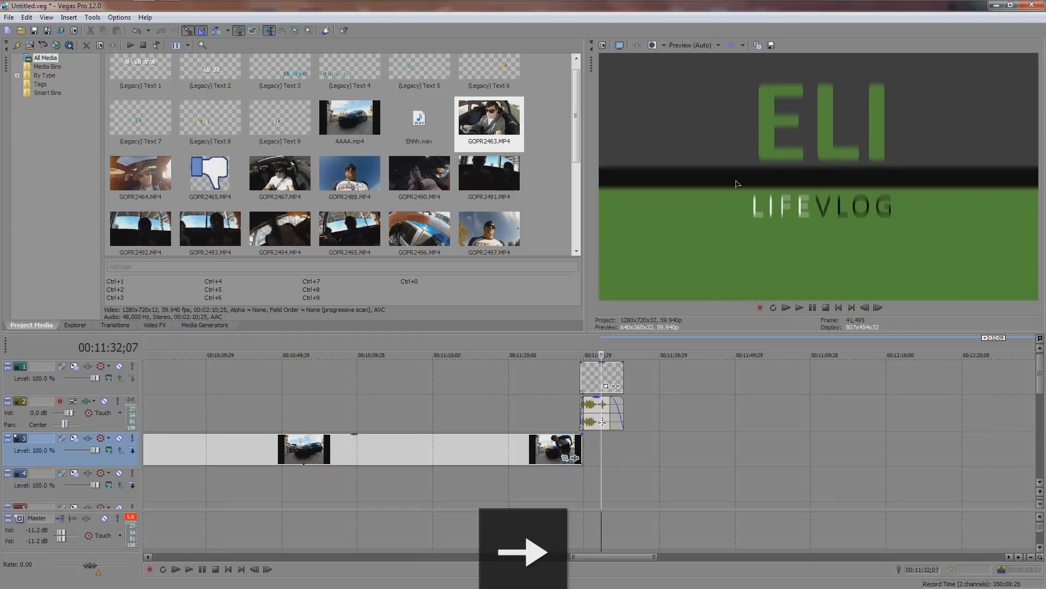
{"action": "key", "text": "Right"}
{"action": "key", "text": "Right"}
{"action": "key", "text": "Right"}
{"action": "key", "text": "Right"}
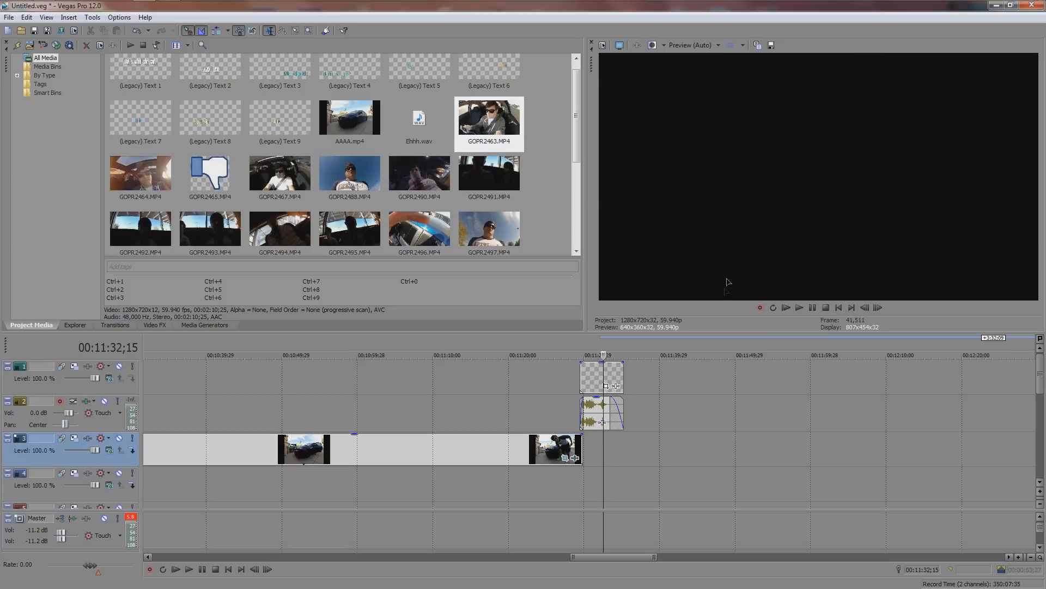
{"action": "key", "text": "Left"}
{"action": "key", "text": "Left"}
{"action": "key", "text": "Left"}
{"action": "key", "text": "Left"}
Turn the master volume down to -Inf and play the separate last clip on track 6 from its start at 00:15:04;16
{"action": "scroll", "coordinate": [610, 441], "scroll_direction": "down", "scroll_amount": 4}
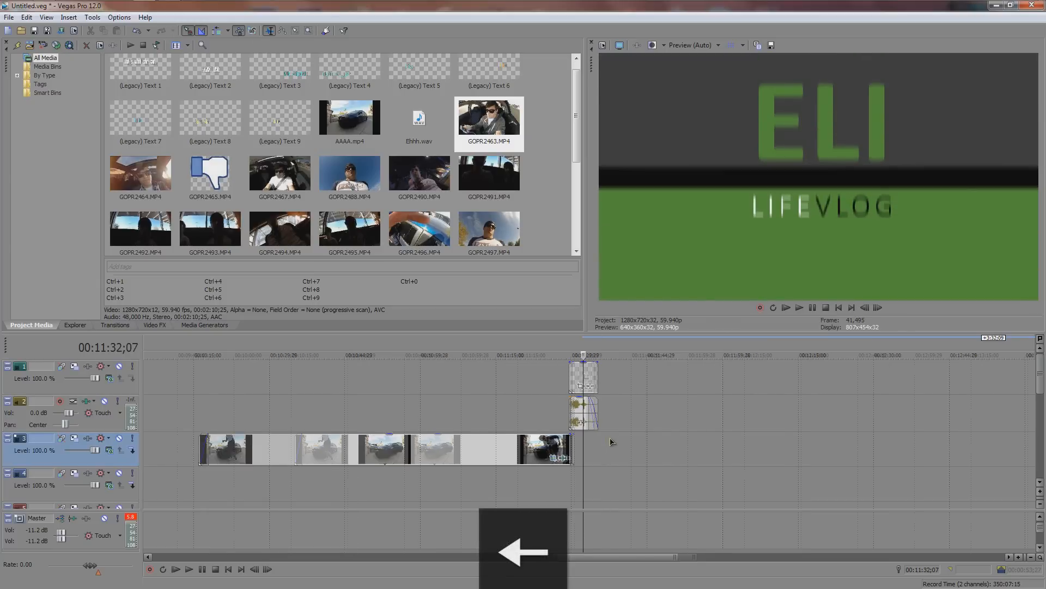
{"action": "scroll", "coordinate": [623, 442], "scroll_direction": "down", "scroll_amount": 5}
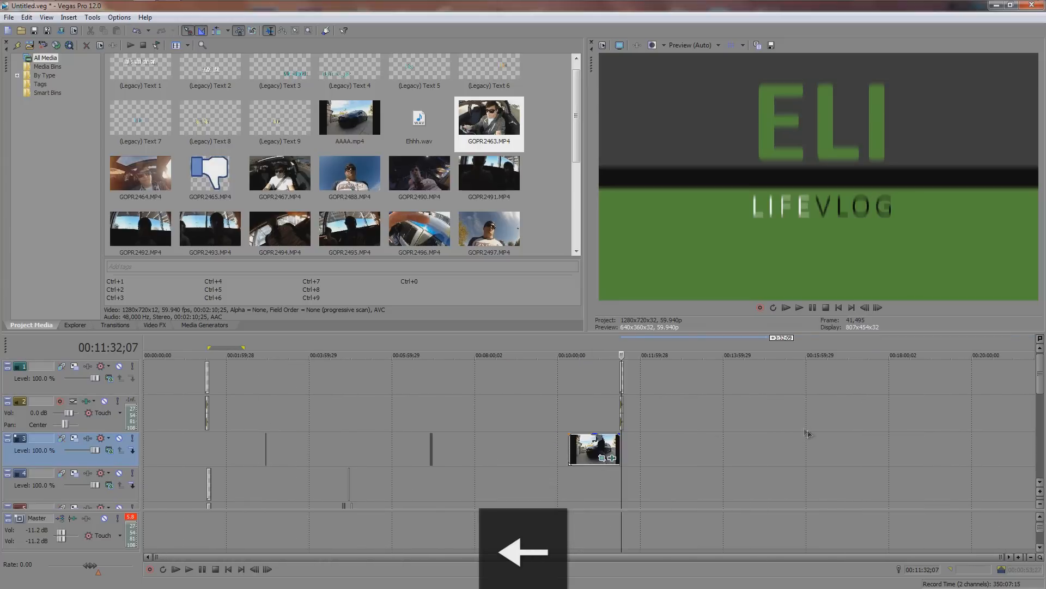
{"action": "scroll", "coordinate": [1000, 409], "scroll_direction": "down", "scroll_amount": 3}
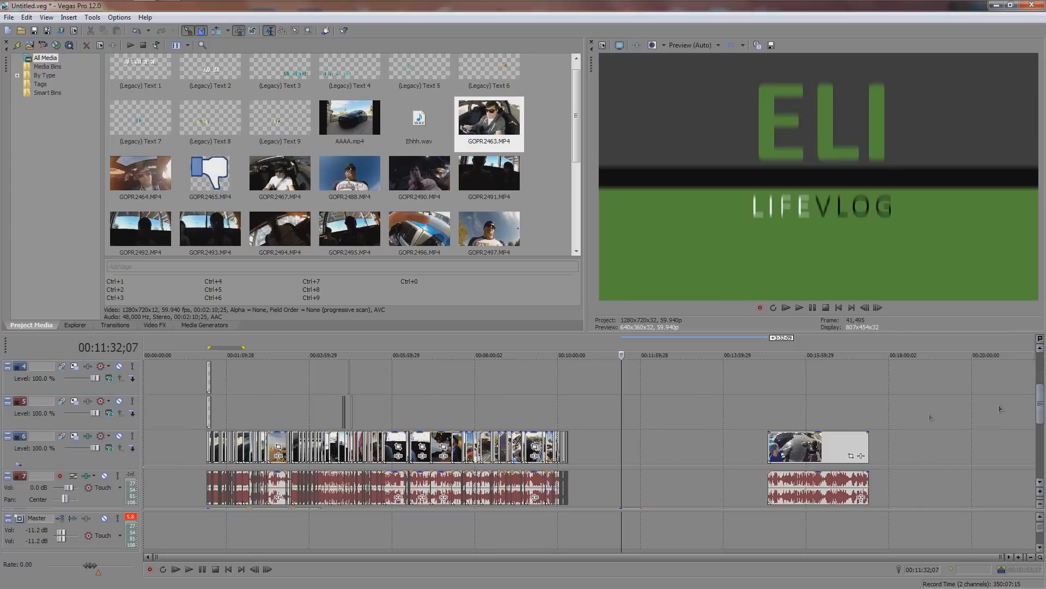
{"action": "left_click", "coordinate": [768, 419]}
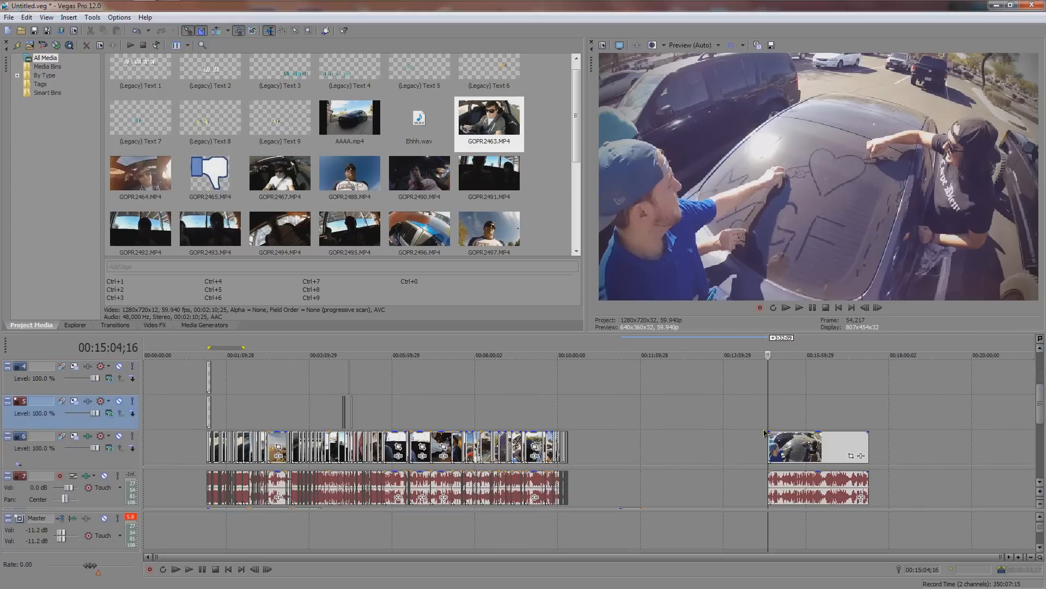
{"action": "left_click_drag", "start_coordinate": [69, 535], "coordinate": [51, 535]}
{"action": "key", "text": "space"}
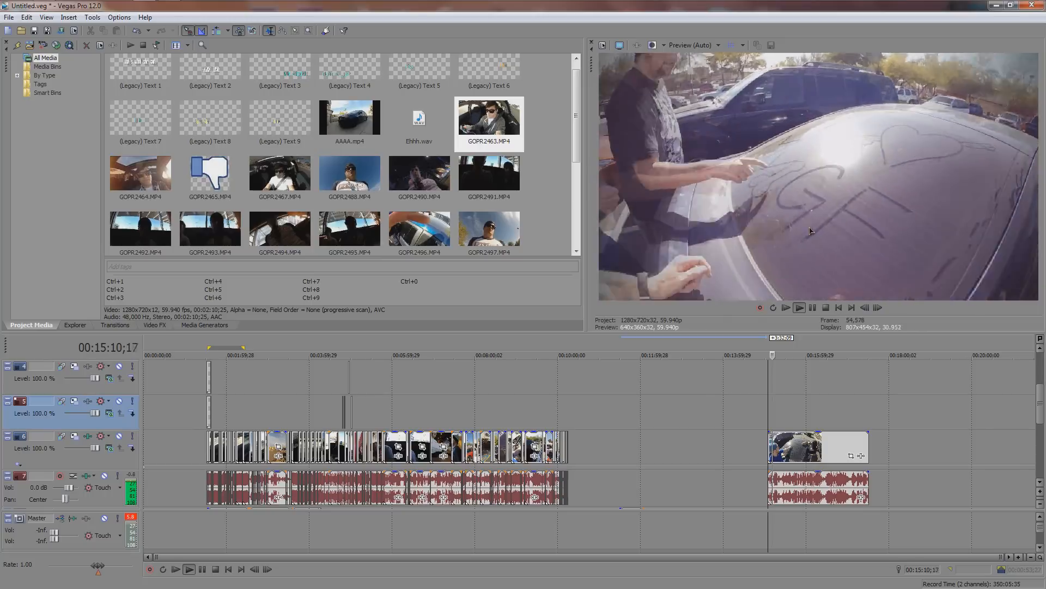
{"action": "key", "text": "space"}
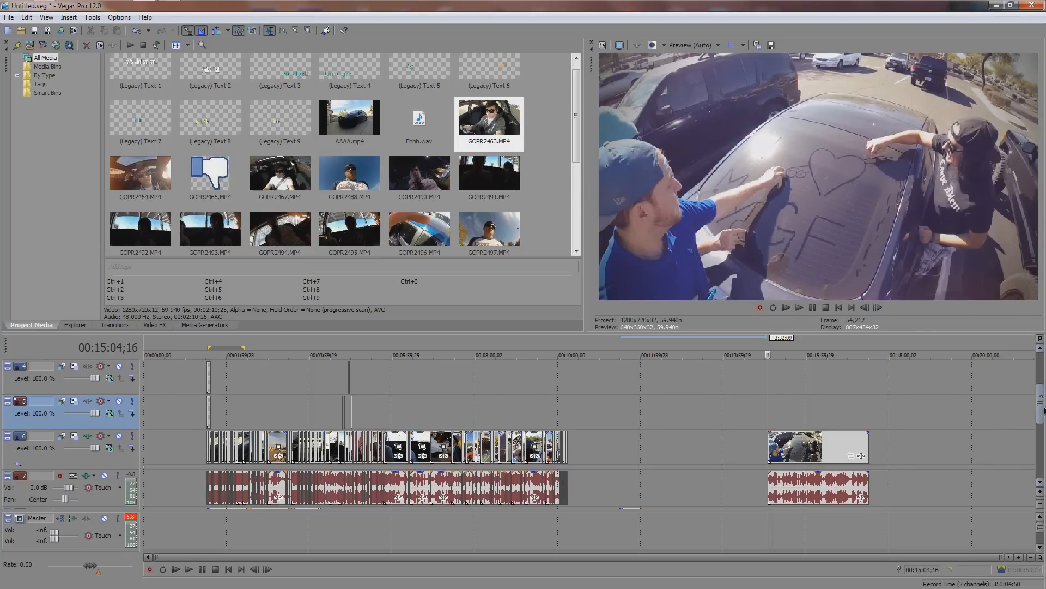
Move the last clip on track 6 with its audio earlier, aligned with the start of the music clip on track 8
{"action": "scroll", "coordinate": [1042, 406], "scroll_direction": "down", "scroll_amount": 1}
{"action": "left_click_drag", "start_coordinate": [824, 421], "coordinate": [676, 421]}
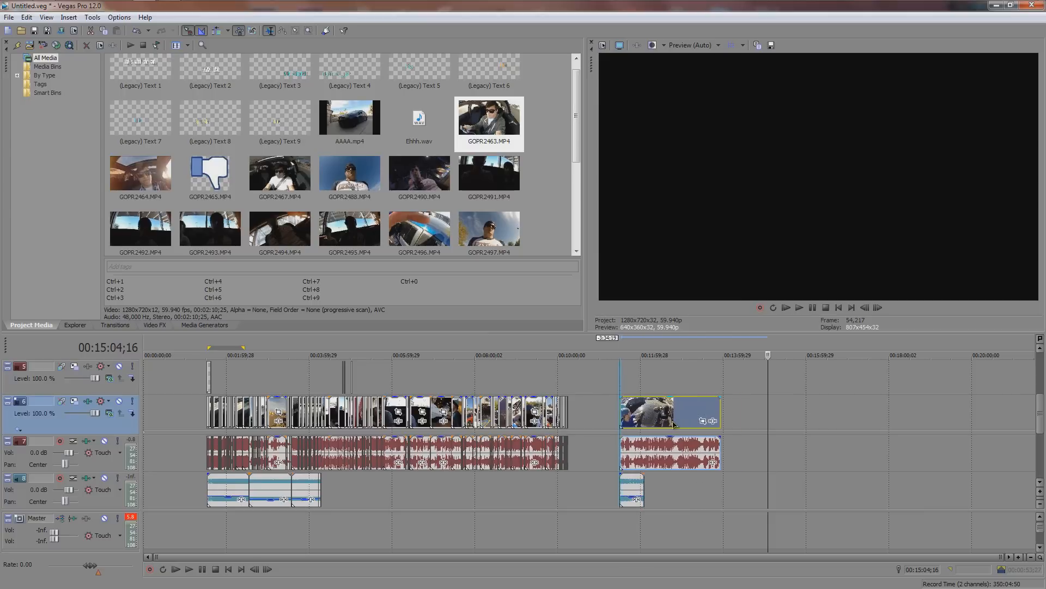
Step frame by frame through the intro around 00:11:32 to examine how the clip underneath shows through the opening title
{"action": "left_click_drag", "start_coordinate": [1042, 409], "coordinate": [1043, 375]}
{"action": "key", "text": "Left"}
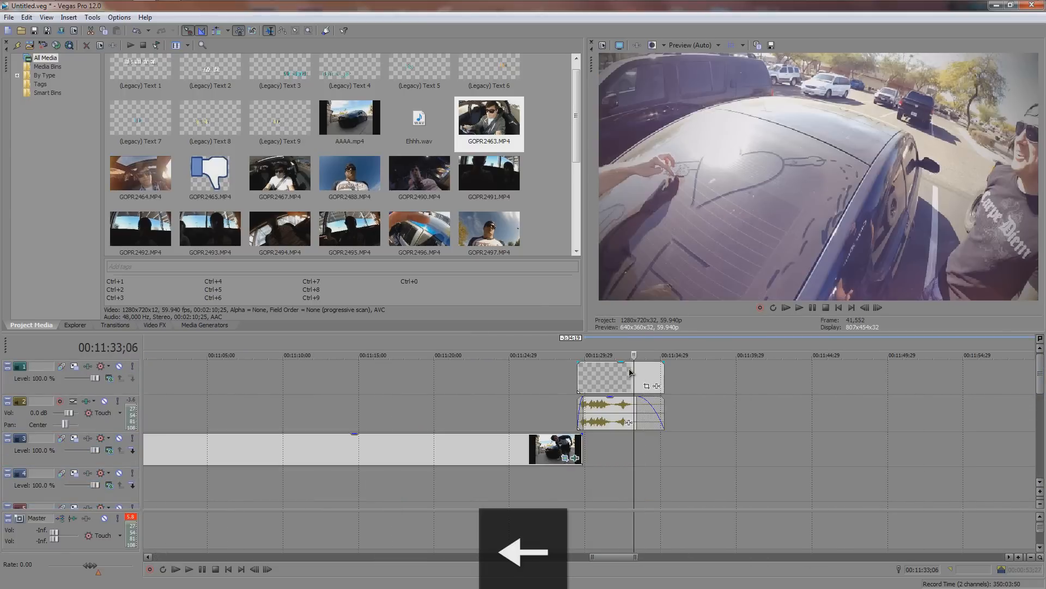
{"action": "key", "text": "Left"}
{"action": "key", "text": "Right"}
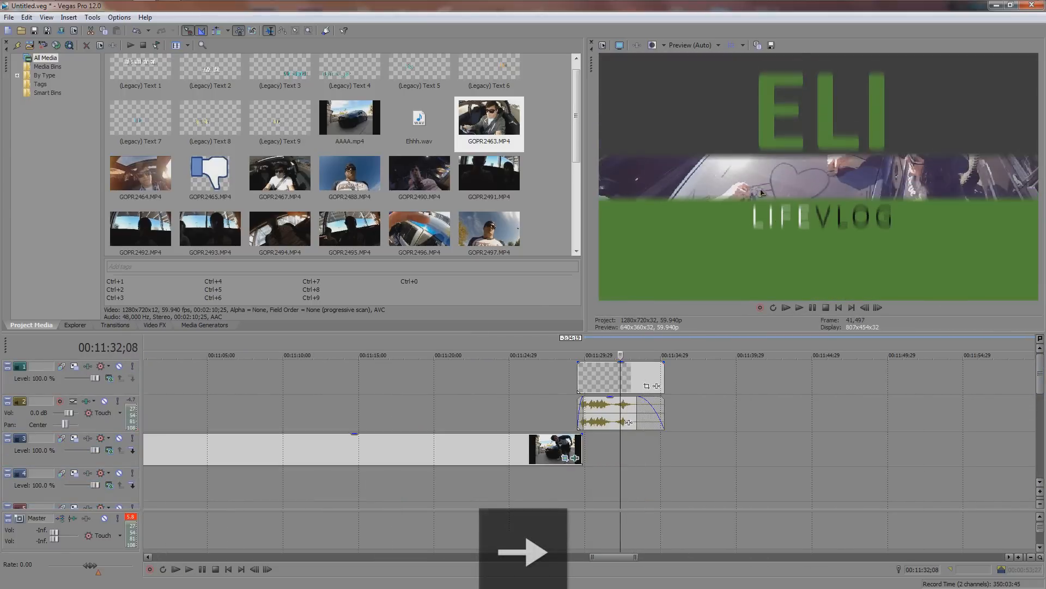
{"action": "key", "text": "Right"}
{"action": "key", "text": "Right"}
{"action": "key", "text": "Right"}
{"action": "key", "text": "Right"}
{"action": "key", "text": "Right"}
{"action": "key", "text": "Right"}
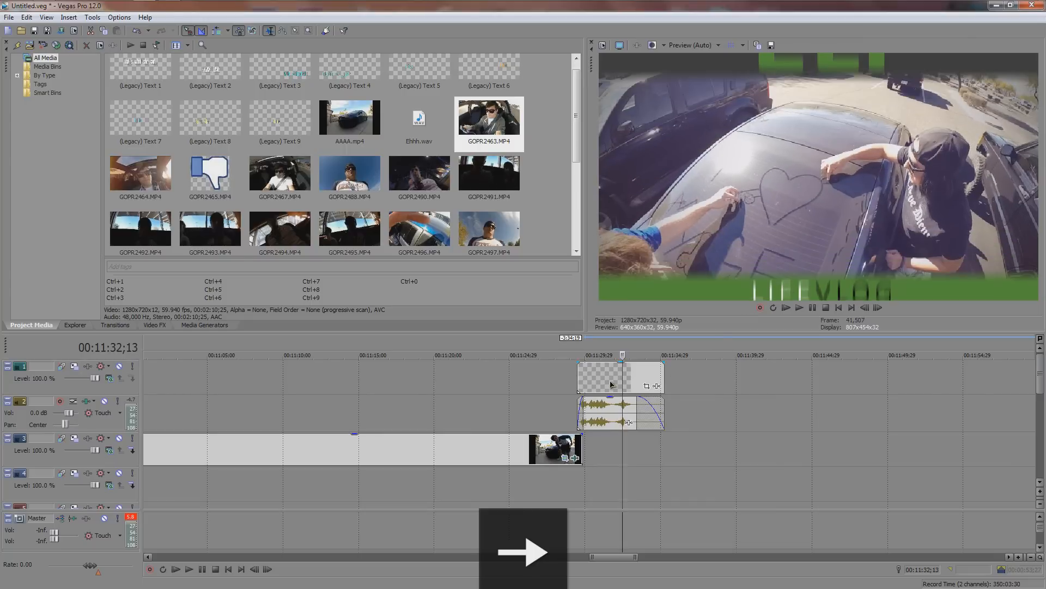
{"action": "left_click", "coordinate": [611, 383]}
{"action": "key", "text": "Left"}
{"action": "key", "text": "Left"}
{"action": "key", "text": "Left"}
{"action": "key", "text": "Left"}
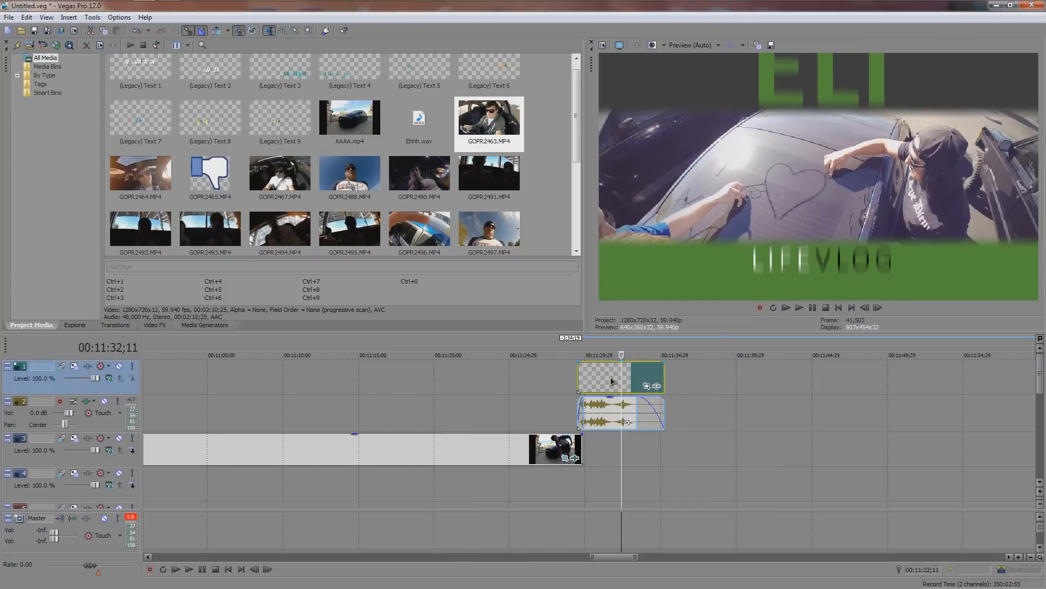
Inspect the alpha channel options in the intro event's media properties and close them without changes
{"action": "right_click", "coordinate": [607, 380]}
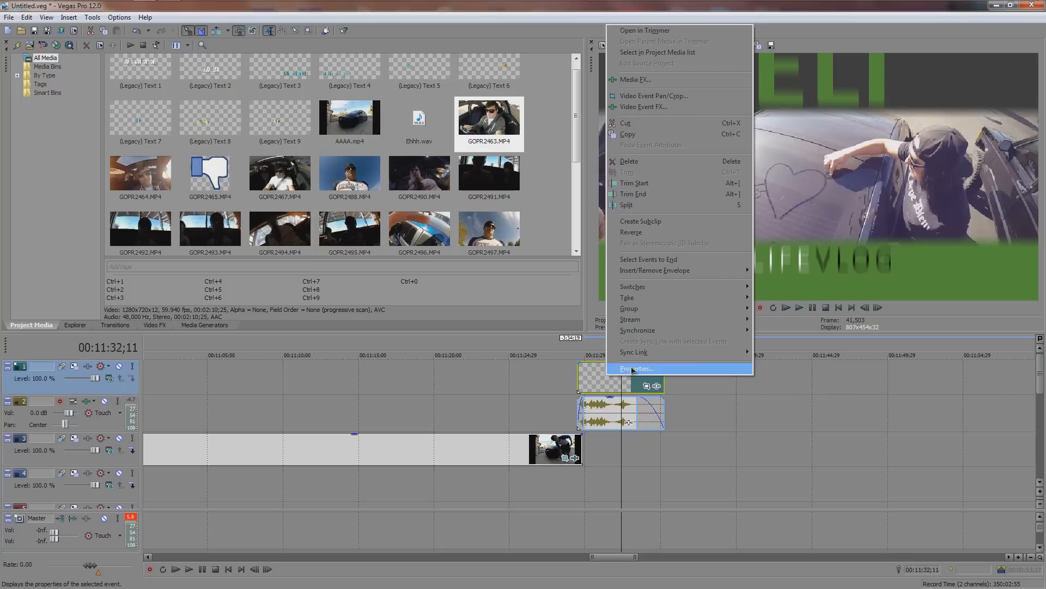
{"action": "left_click", "coordinate": [633, 370]}
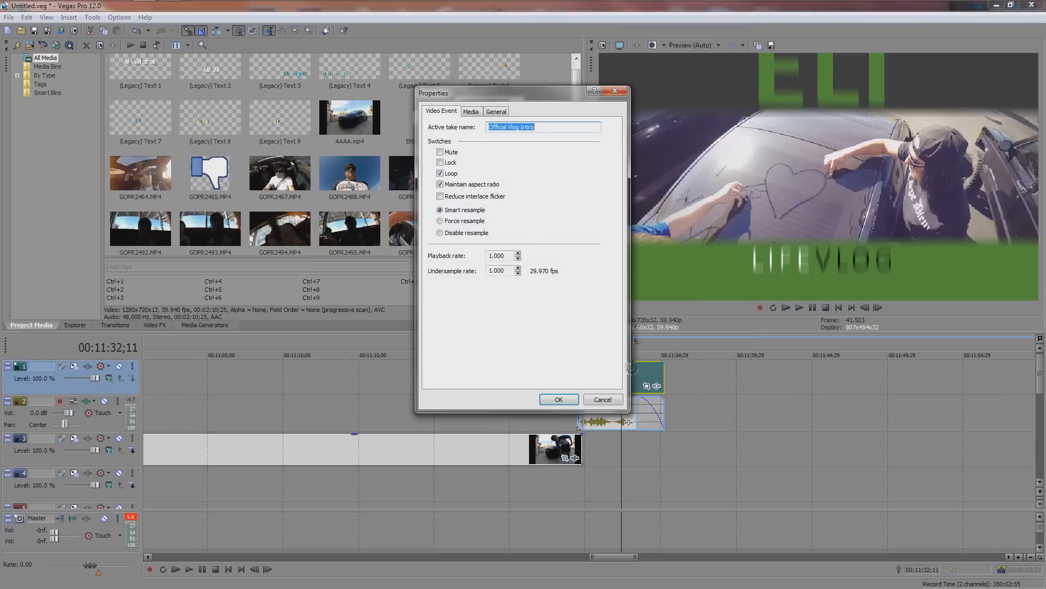
{"action": "left_click", "coordinate": [472, 112]}
{"action": "left_click", "coordinate": [534, 305]}
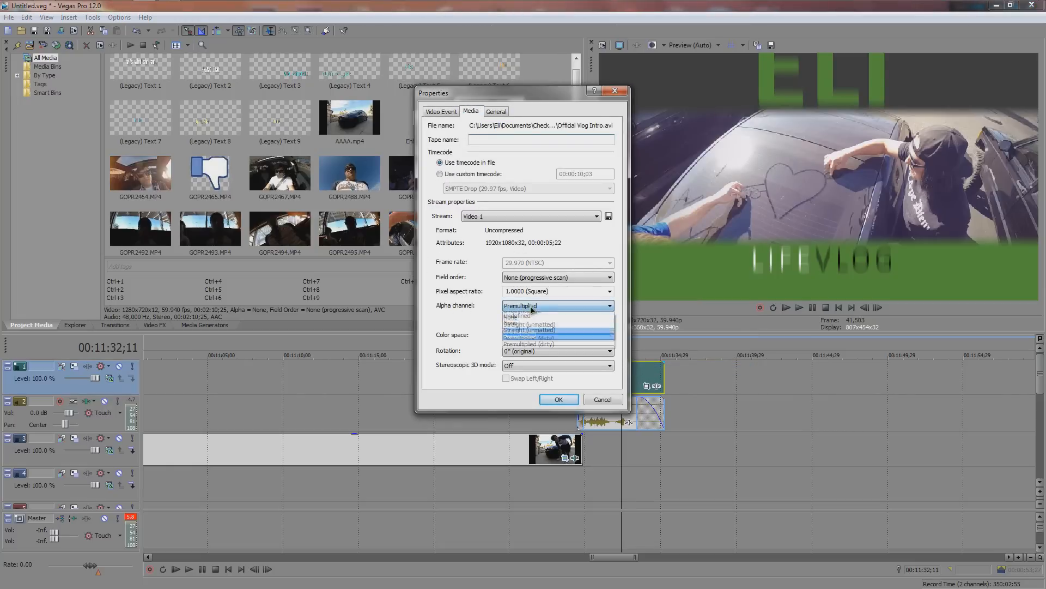
{"action": "left_click", "coordinate": [601, 394]}
{"action": "left_click", "coordinate": [603, 401]}
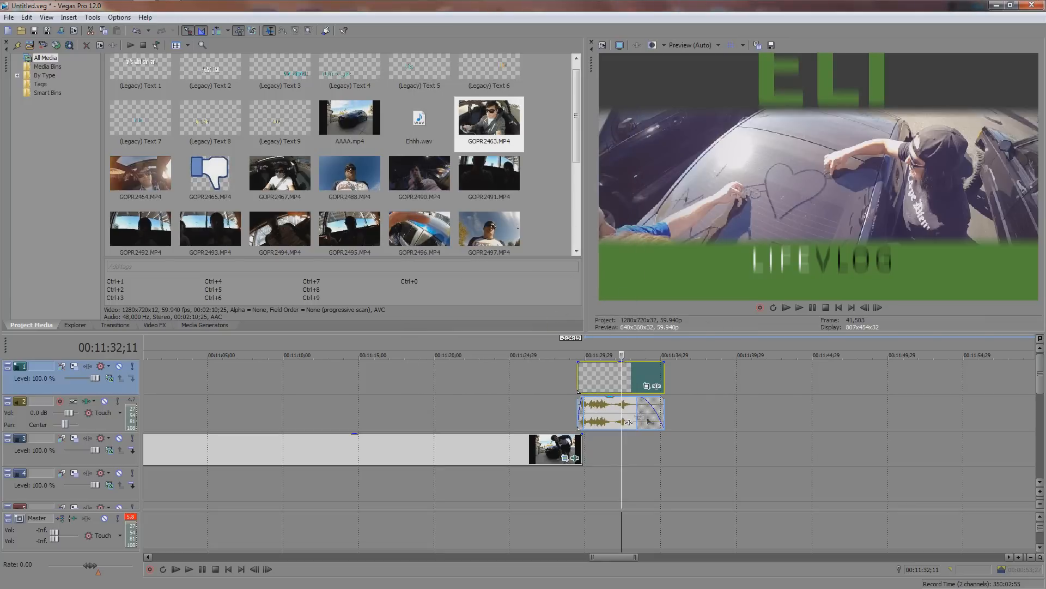
Shift the clip on track 6 with its audio about 2 seconds later, so it starts just before the intro title opens
{"action": "key", "text": "Right"}
{"action": "key", "text": "Right"}
{"action": "key", "text": "Right"}
{"action": "key", "text": "Right"}
{"action": "mouse_move", "coordinate": [1041, 384]}
{"action": "left_mouse_down"}
{"action": "mouse_move", "coordinate": [1041, 415]}
{"action": "mouse_move", "coordinate": [1043, 399]}
{"action": "left_mouse_up"}
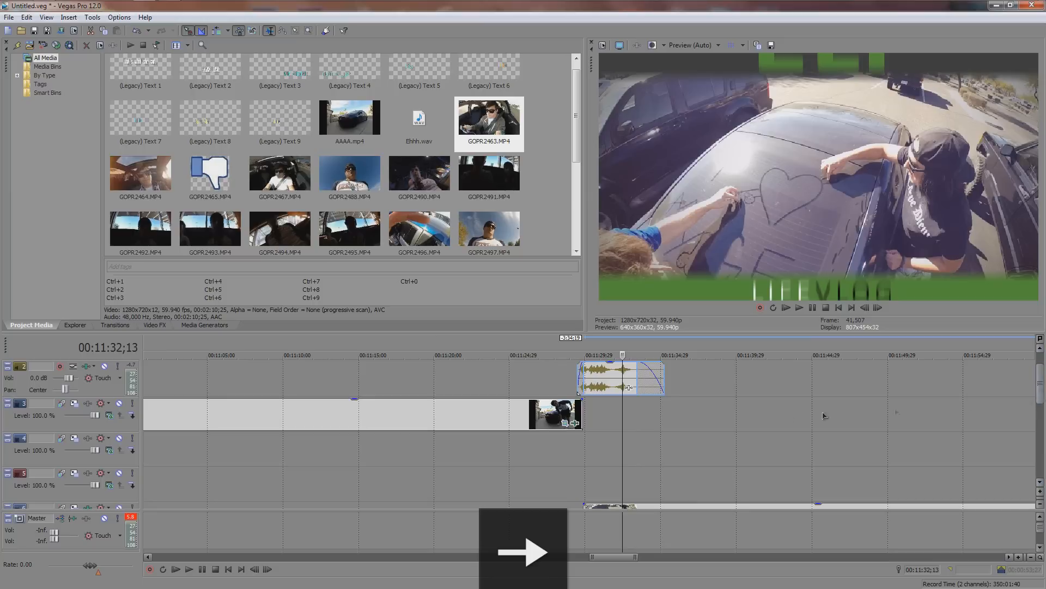
{"action": "left_click_drag", "start_coordinate": [656, 506], "coordinate": [687, 510]}
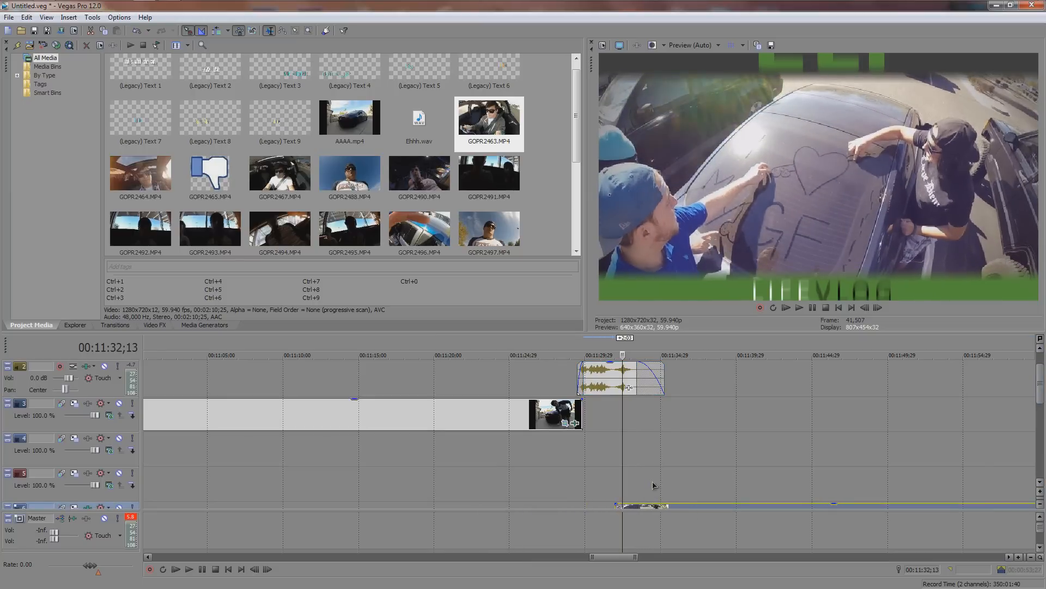
Check the intro's opening frames and align the start of the track 6 clip and its audio with 00:11:32;05
{"action": "left_click", "coordinate": [620, 474]}
{"action": "key", "text": "Right"}
{"action": "key", "text": "Right"}
{"action": "key", "text": "Right"}
{"action": "key", "text": "Right"}
{"action": "key", "text": "Right"}
{"action": "key", "text": "Left"}
{"action": "key", "text": "Left"}
{"action": "key", "text": "Left"}
{"action": "left_click_drag", "start_coordinate": [1041, 386], "coordinate": [1044, 425]}
{"action": "scroll", "coordinate": [703, 429], "scroll_direction": "up", "scroll_amount": 5}
{"action": "left_click", "coordinate": [638, 419]}
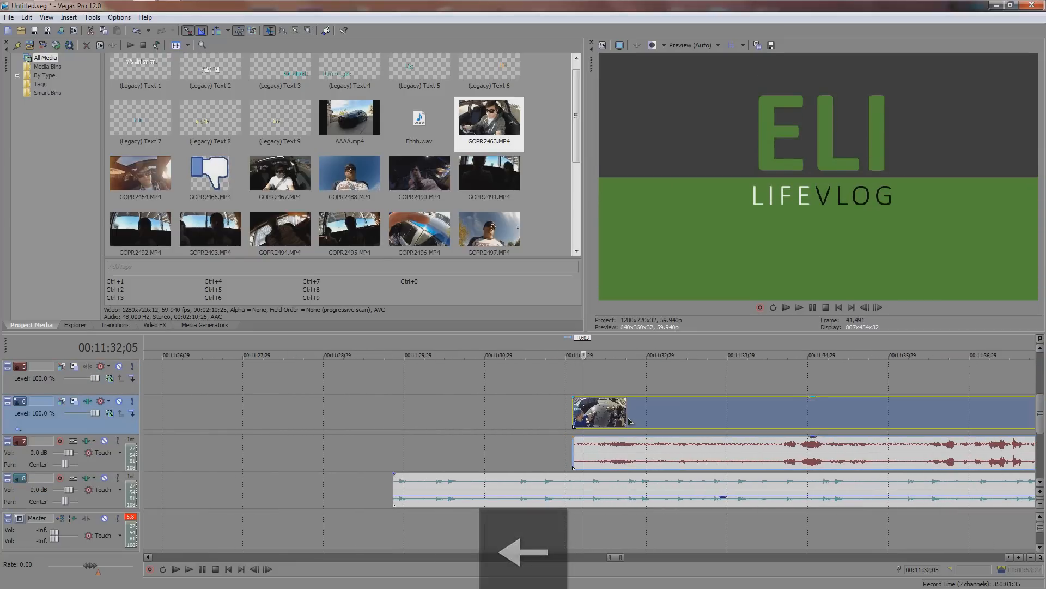
Add short fade-ins to the start of the clip's audio and video
{"action": "left_click_drag", "start_coordinate": [583, 438], "coordinate": [621, 441]}
{"action": "scroll", "coordinate": [627, 442], "scroll_direction": "down", "scroll_amount": 4}
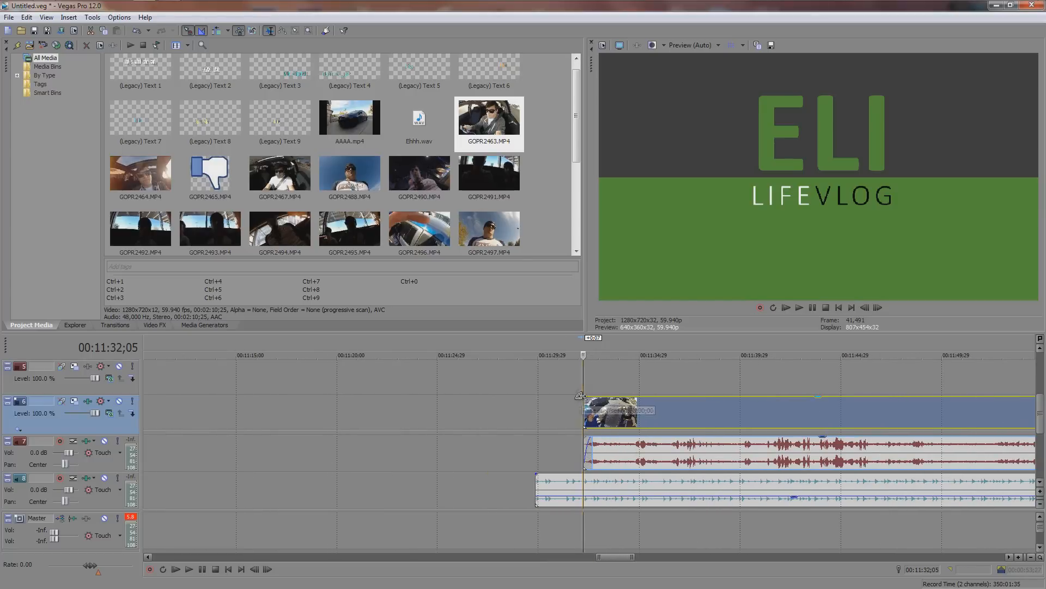
{"action": "left_click_drag", "start_coordinate": [583, 396], "coordinate": [595, 395]}
Play the start of the track 6 clip and scrub through its footage to examine where to end it
{"action": "scroll", "coordinate": [972, 414], "scroll_direction": "down", "scroll_amount": 6}
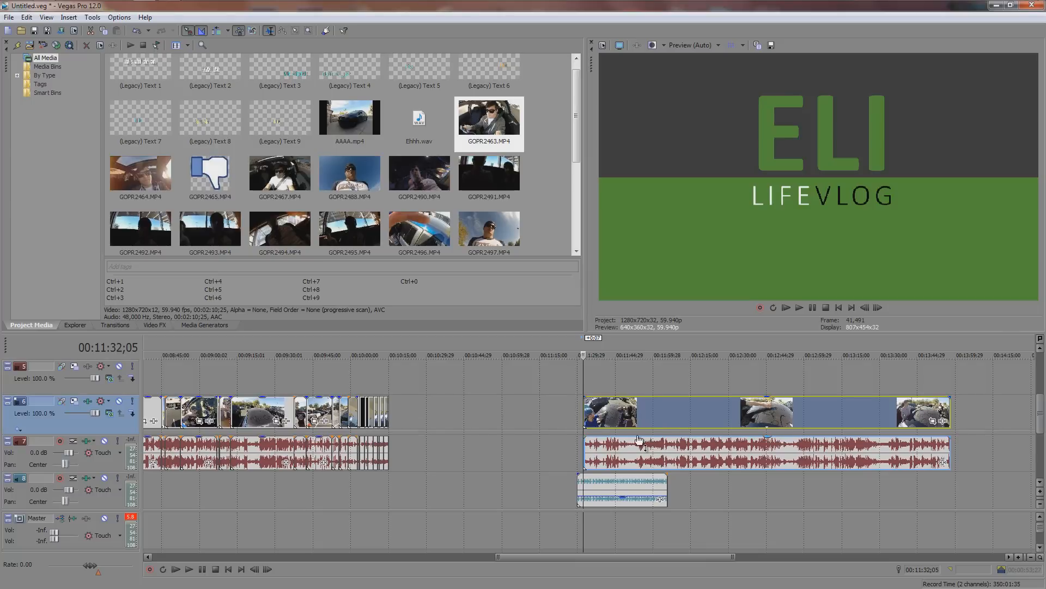
{"action": "key", "text": "space"}
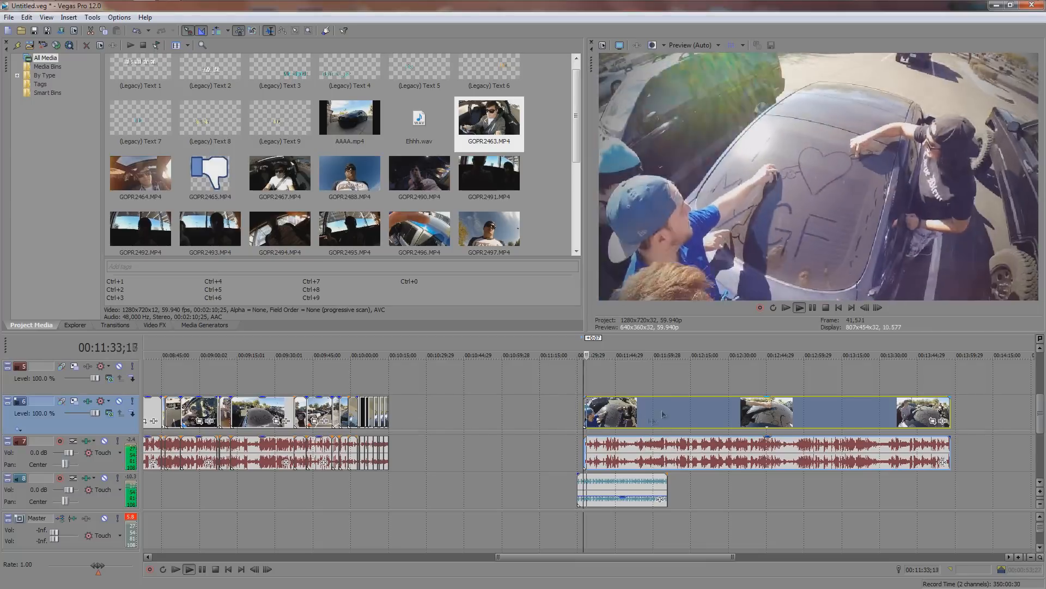
{"action": "left_click", "coordinate": [661, 417]}
{"action": "scroll", "coordinate": [666, 415], "scroll_direction": "up", "scroll_amount": 3}
{"action": "left_click", "coordinate": [509, 415]}
{"action": "left_click", "coordinate": [431, 419]}
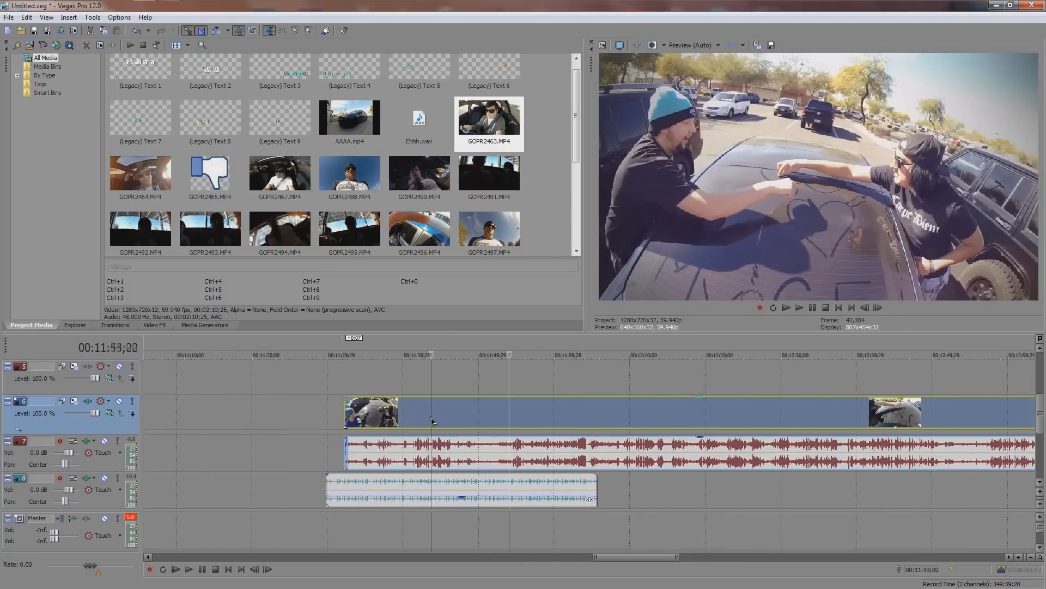
{"action": "left_click", "coordinate": [467, 419]}
{"action": "left_click", "coordinate": [497, 420]}
{"action": "left_click", "coordinate": [512, 420]}
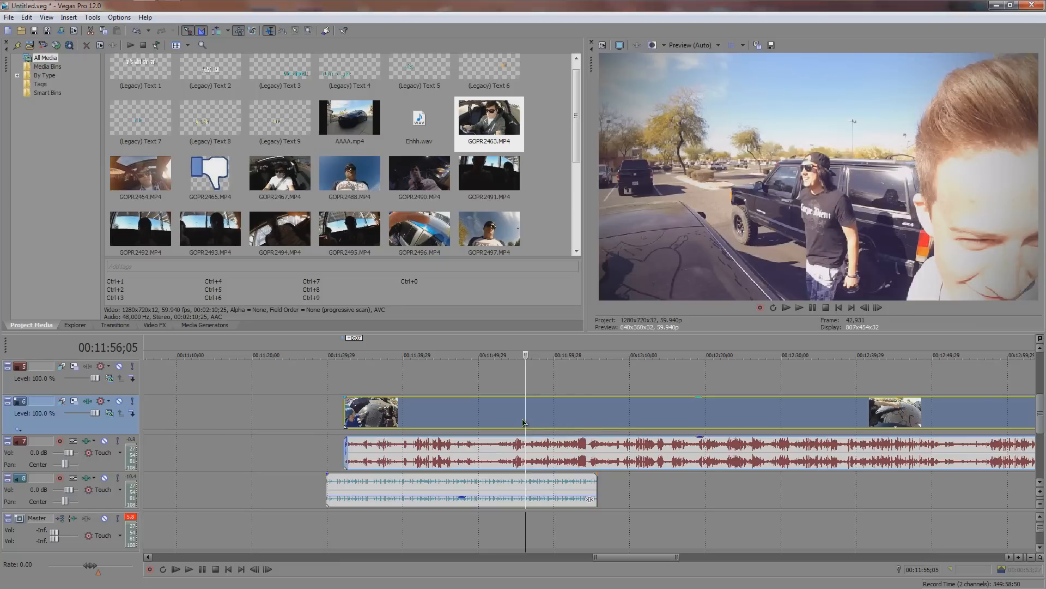
Split the track 6 clip and its audio at 00:11:56;01 and delete everything after the cut
{"action": "scroll", "coordinate": [523, 422], "scroll_direction": "up", "scroll_amount": 2}
{"action": "left_click", "coordinate": [581, 421]}
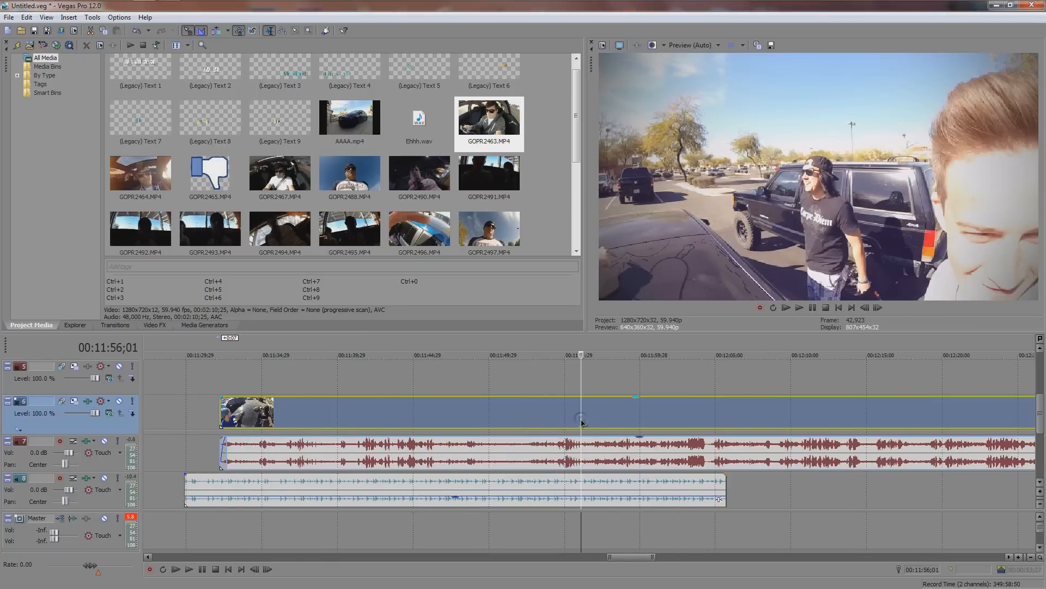
{"action": "key", "text": "s"}
{"action": "left_click", "coordinate": [604, 419]}
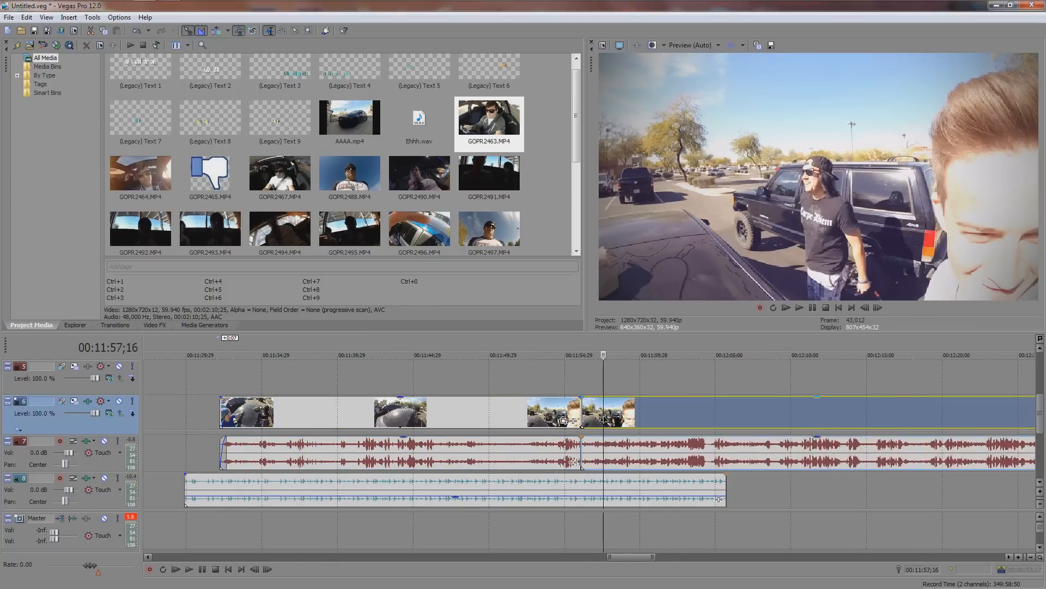
{"action": "key", "text": "Delete"}
Add fade-outs to the end of the clip's video and audio, and trim the track 8 music to end with the clip
{"action": "scroll", "coordinate": [564, 403], "scroll_direction": "down", "scroll_amount": 1}
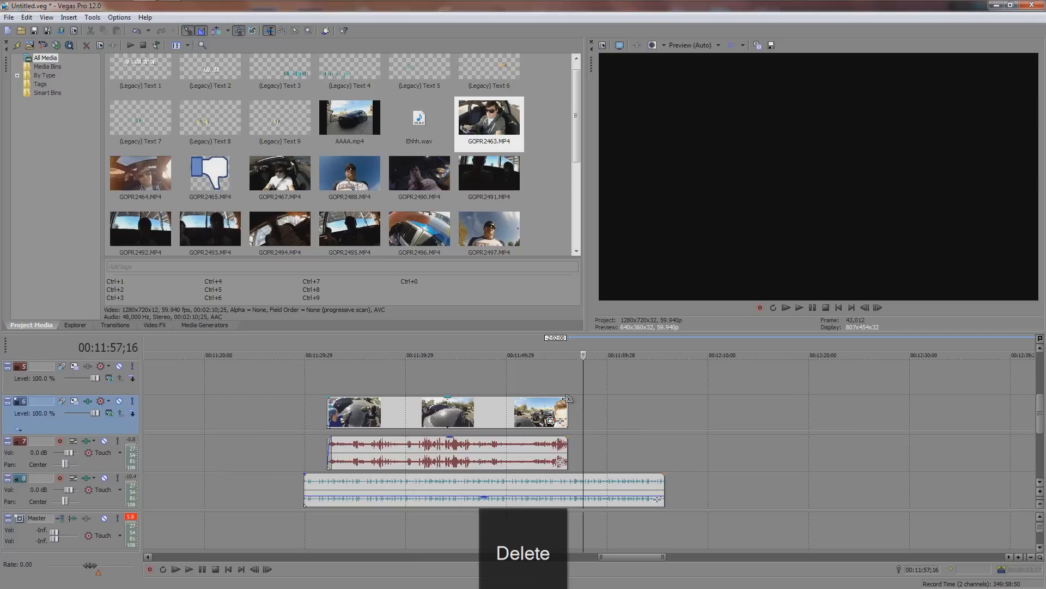
{"action": "left_click_drag", "start_coordinate": [567, 399], "coordinate": [552, 399]}
{"action": "left_click_drag", "start_coordinate": [568, 438], "coordinate": [556, 439]}
{"action": "left_click", "coordinate": [657, 484]}
{"action": "left_click_drag", "start_coordinate": [657, 483], "coordinate": [580, 482]}
{"action": "scroll", "coordinate": [580, 482], "scroll_direction": "up", "scroll_amount": 3}
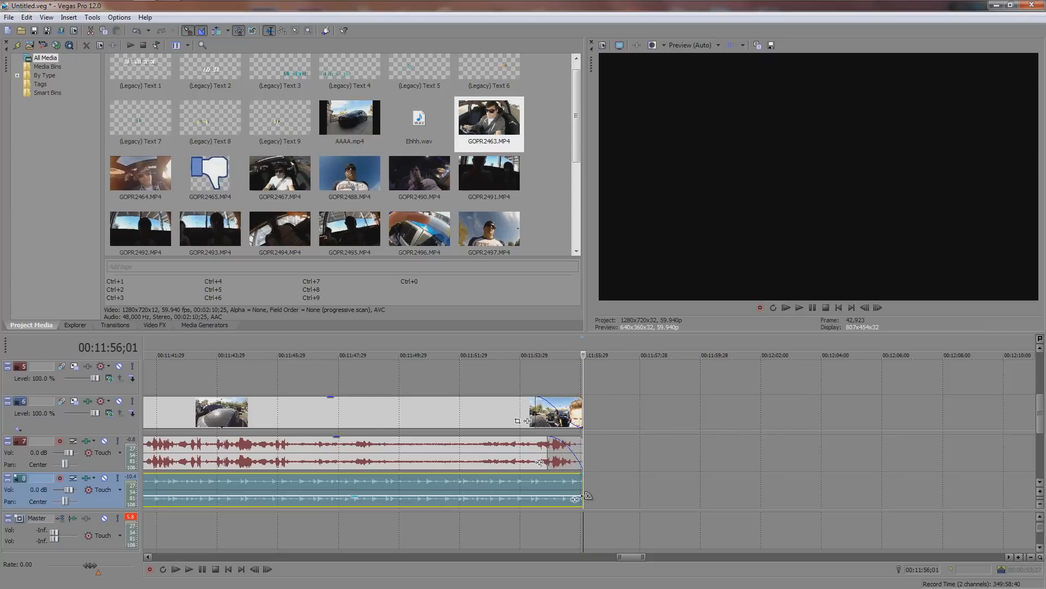
{"action": "scroll", "coordinate": [605, 474], "scroll_direction": "down", "scroll_amount": 6}
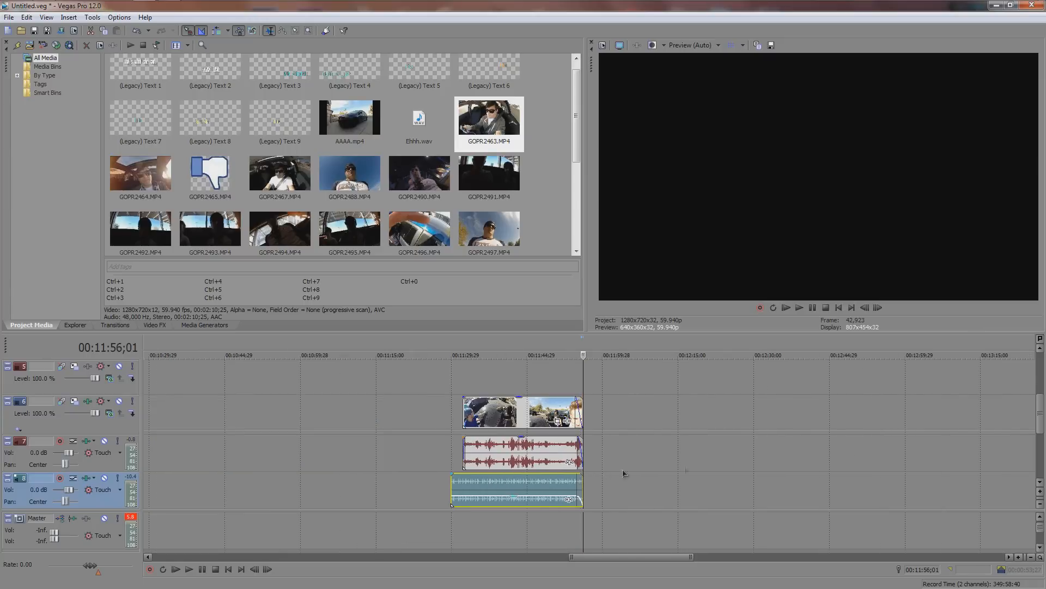
Play back the beginning of the trimmed clip on track 6
{"action": "scroll", "coordinate": [457, 480], "scroll_direction": "up", "scroll_amount": 2}
{"action": "left_click", "coordinate": [463, 448]}
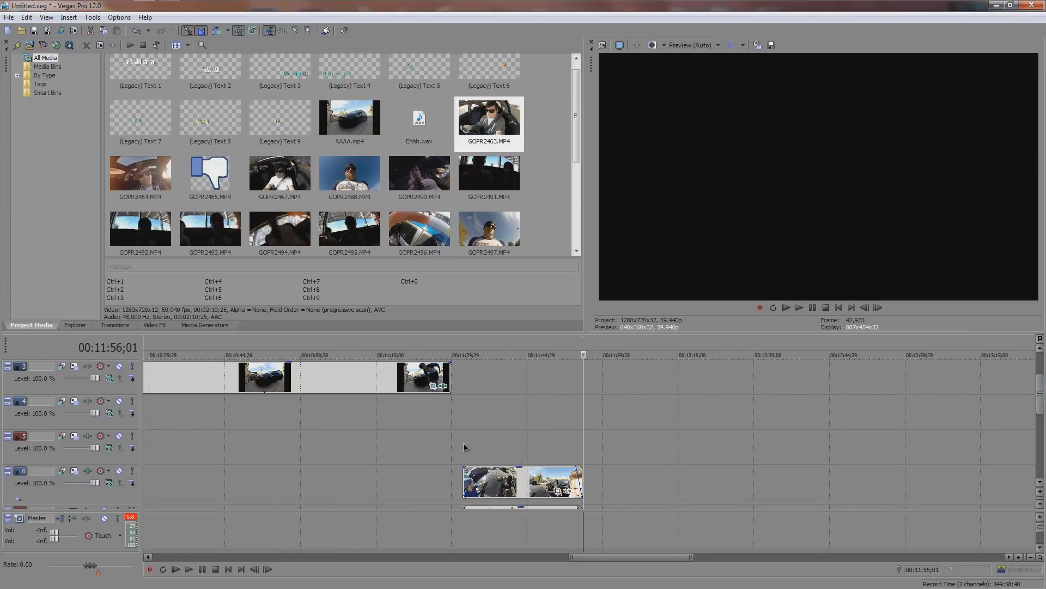
{"action": "key", "text": "space"}
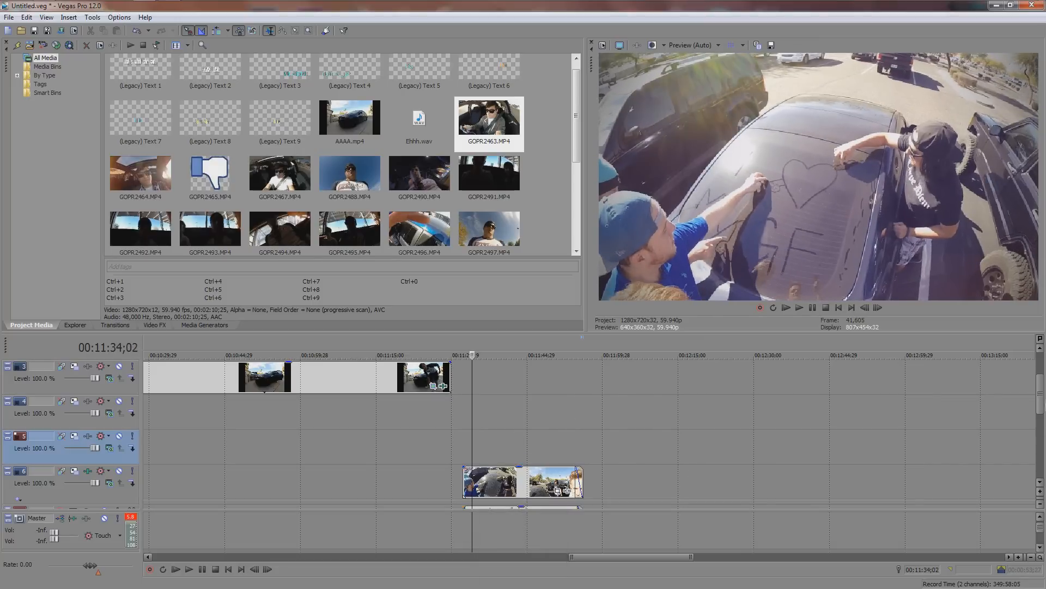
Add the Sony Defocus and Sony Saturation Adjust effects to the track 6 clip
{"action": "scroll", "coordinate": [1041, 400], "scroll_direction": "down", "scroll_amount": 1}
{"action": "left_click", "coordinate": [533, 452]}
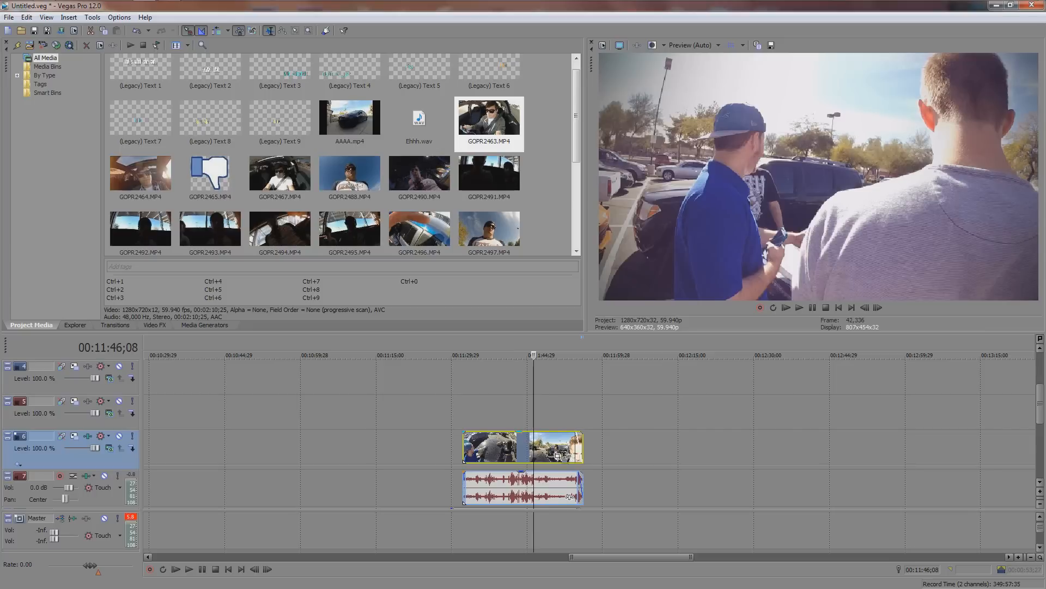
{"action": "left_click", "coordinate": [567, 460]}
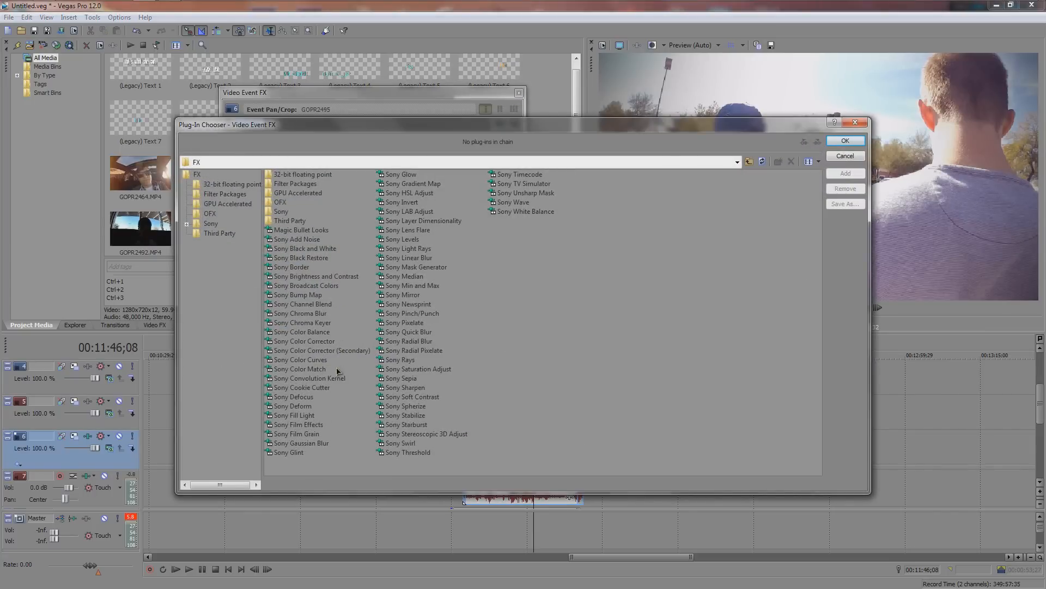
{"action": "double_click", "coordinate": [301, 397]}
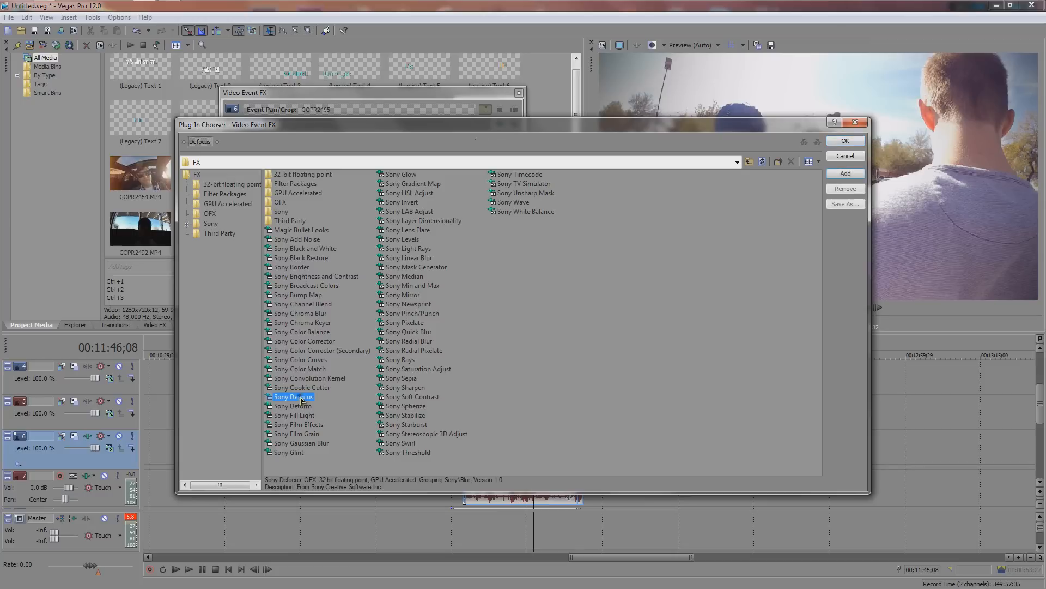
{"action": "double_click", "coordinate": [435, 369]}
{"action": "left_click", "coordinate": [845, 142]}
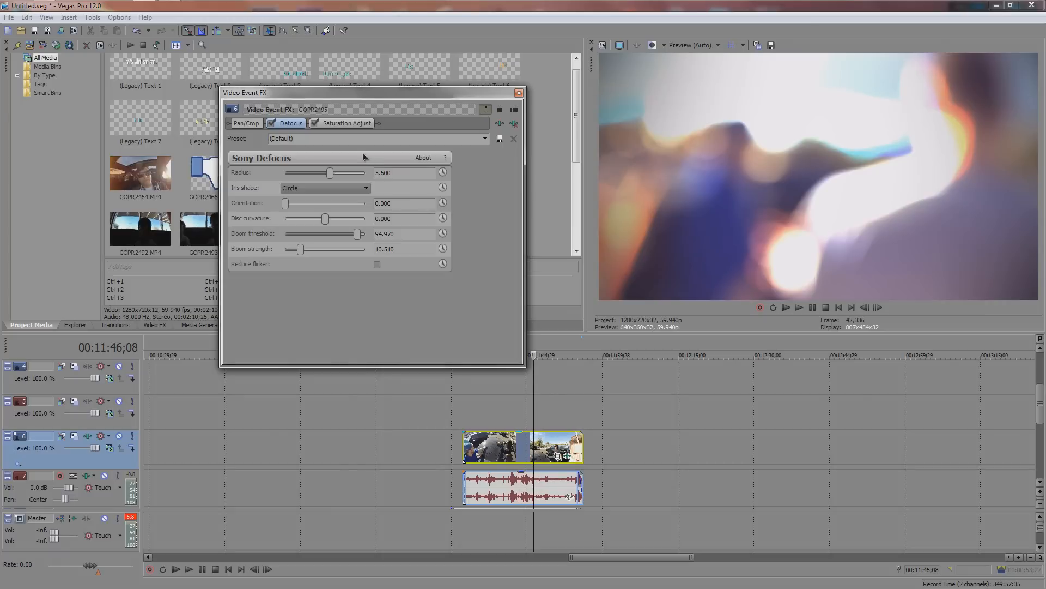
Apply a saved preset to the Defocus effect and the Vlog Outro preset to Saturation Adjust
{"action": "left_click", "coordinate": [343, 123]}
{"action": "left_click", "coordinate": [287, 123]}
{"action": "left_click", "coordinate": [485, 140]}
{"action": "left_click", "coordinate": [380, 177]}
{"action": "left_click", "coordinate": [346, 123]}
{"action": "left_click", "coordinate": [484, 139]}
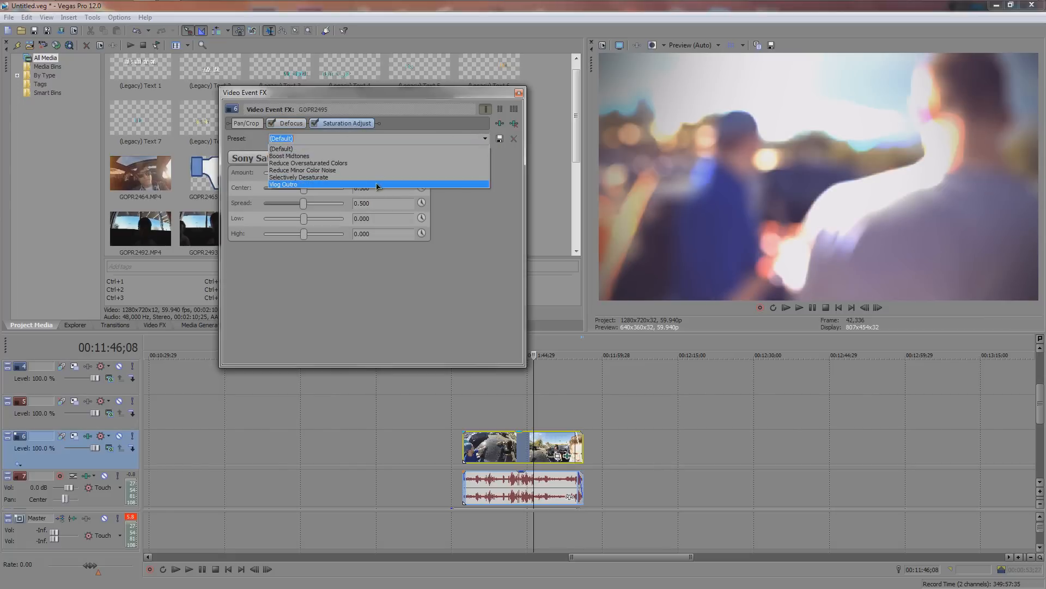
{"action": "left_click", "coordinate": [289, 183]}
Enable the clip's Pan/Crop mask with the VLOG OUTRO preset, set Apply to FX to Yes, and preview the frame at 00:11:49;02
{"action": "left_click", "coordinate": [244, 123]}
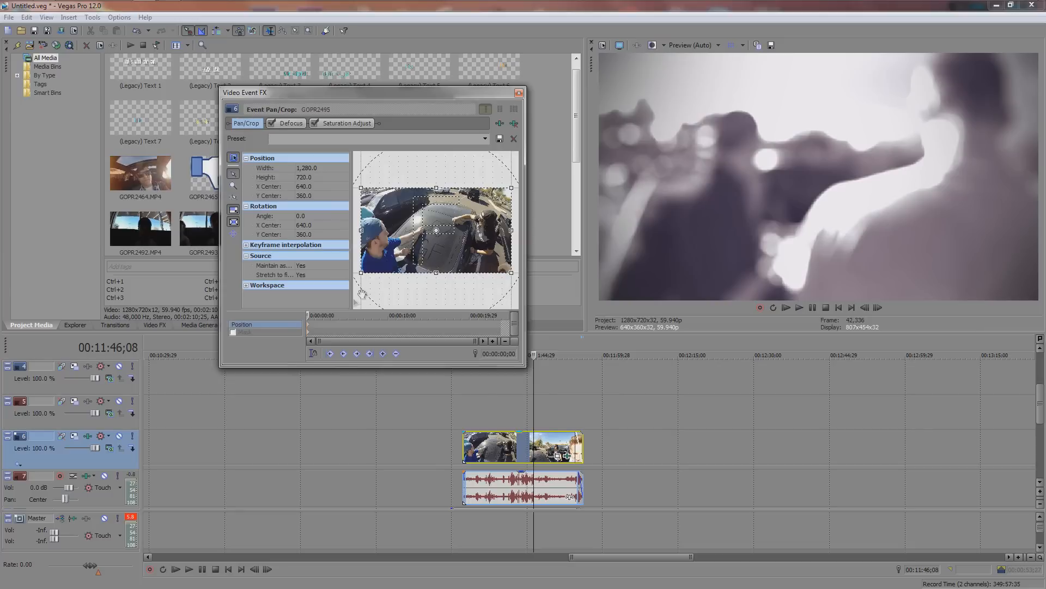
{"action": "left_click", "coordinate": [246, 332]}
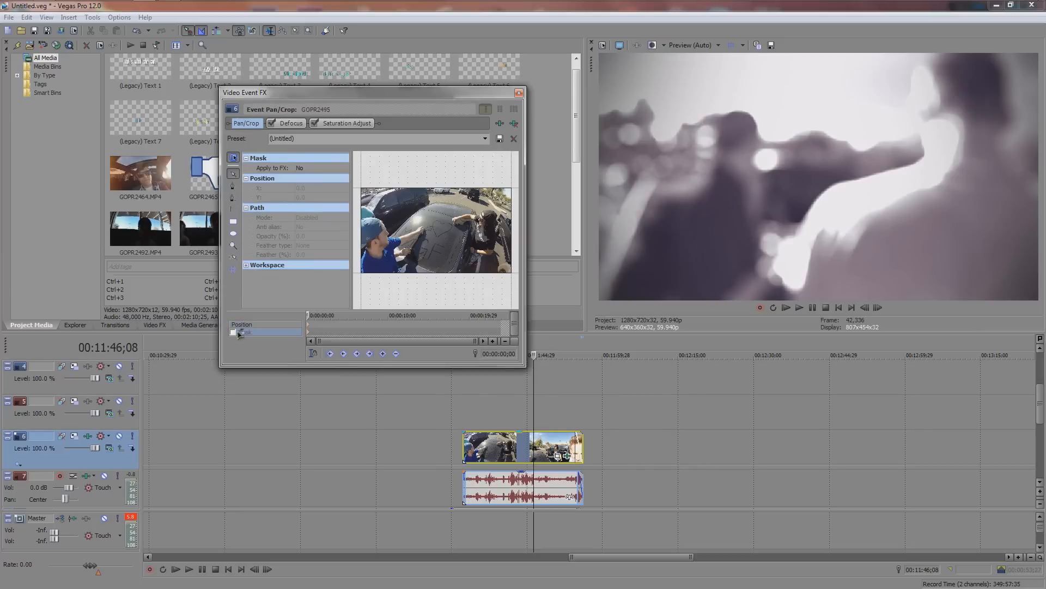
{"action": "left_click", "coordinate": [485, 138]}
{"action": "left_click", "coordinate": [432, 171]}
{"action": "scroll", "coordinate": [443, 152], "scroll_direction": "down", "scroll_amount": 1}
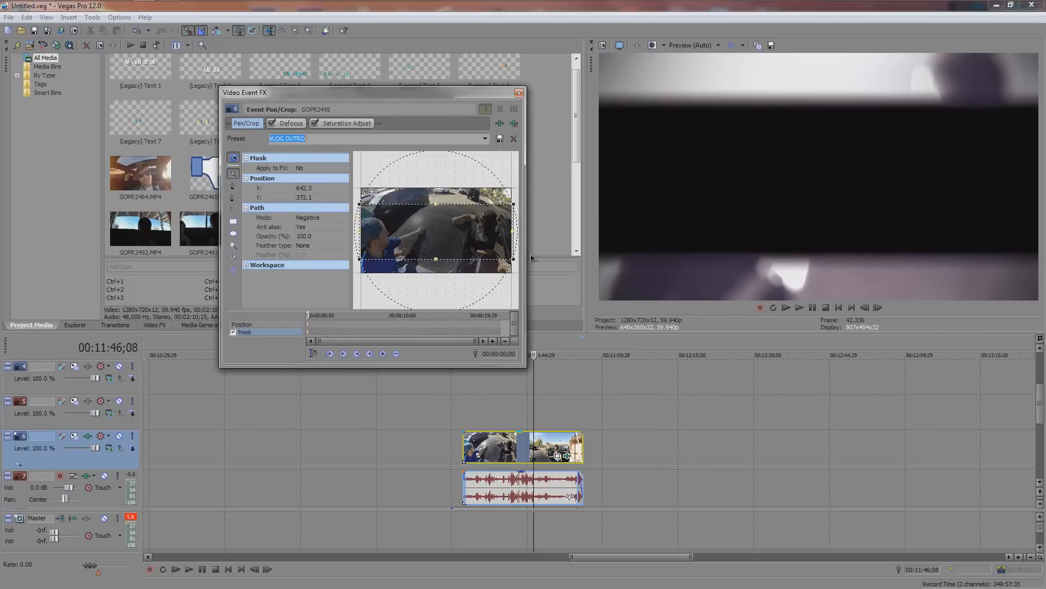
{"action": "left_click", "coordinate": [308, 169]}
{"action": "left_click", "coordinate": [306, 175]}
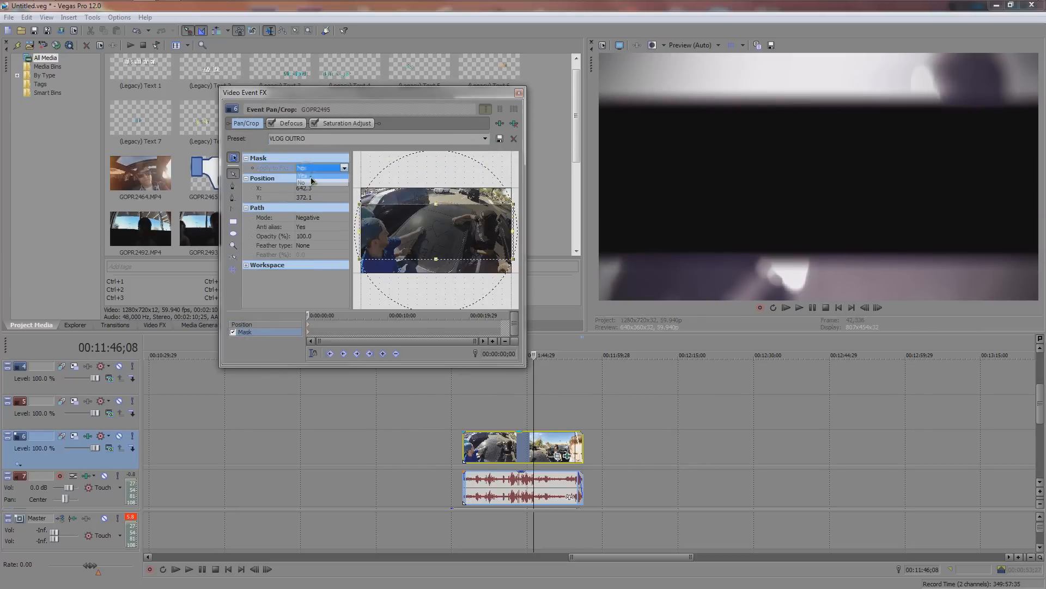
{"action": "left_click", "coordinate": [548, 417]}
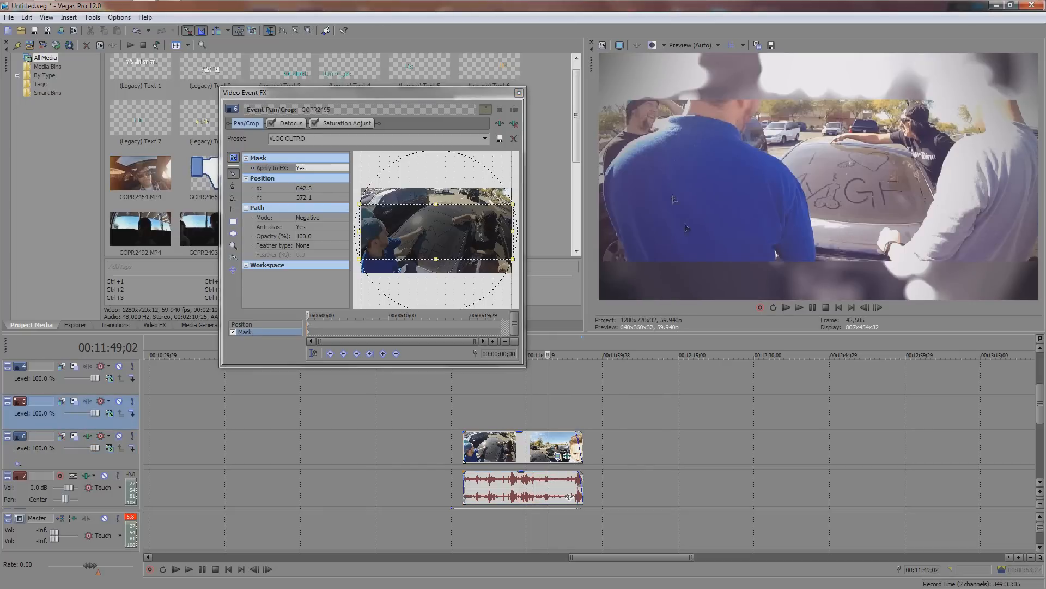
Return Defocus and Saturation Adjust to their default presets, and set the saturation Amount, Low and High to -1.000
{"action": "left_click", "coordinate": [538, 406]}
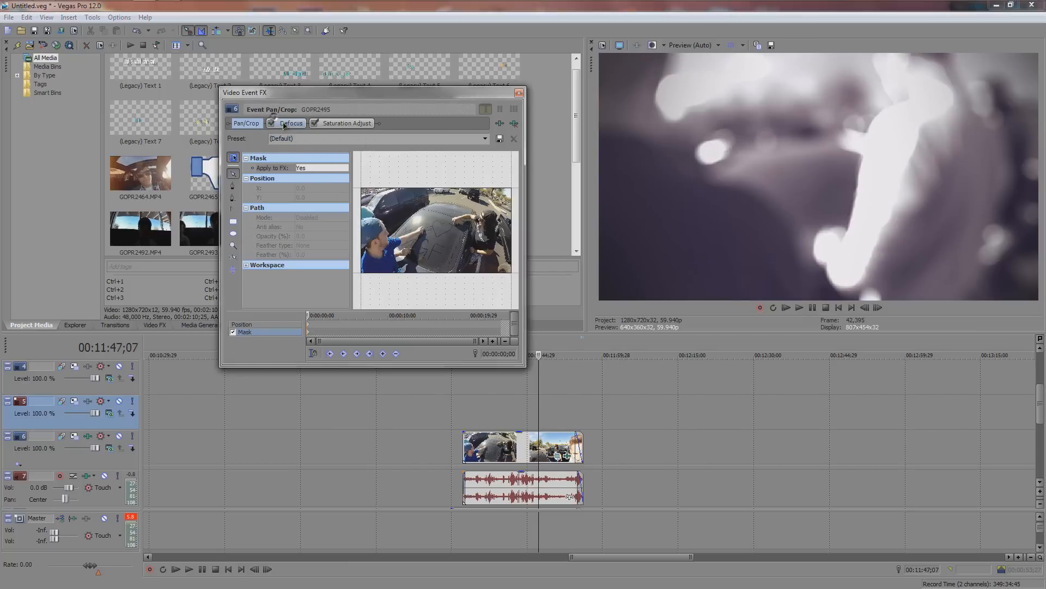
{"action": "left_click", "coordinate": [284, 124]}
{"action": "left_click", "coordinate": [346, 123]}
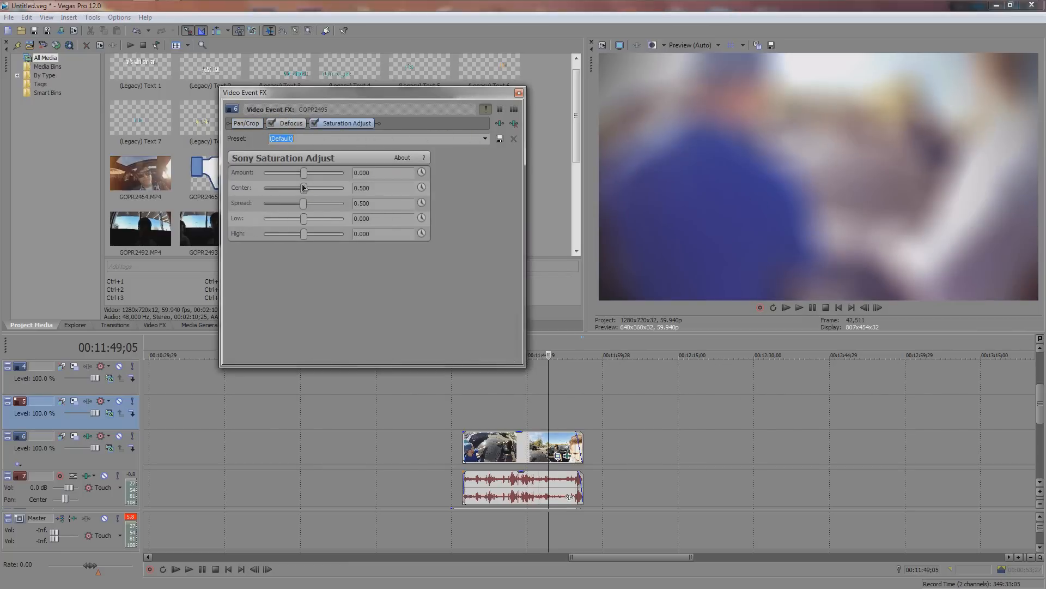
{"action": "left_click_drag", "start_coordinate": [304, 172], "coordinate": [255, 177]}
{"action": "left_click_drag", "start_coordinate": [304, 218], "coordinate": [252, 234]}
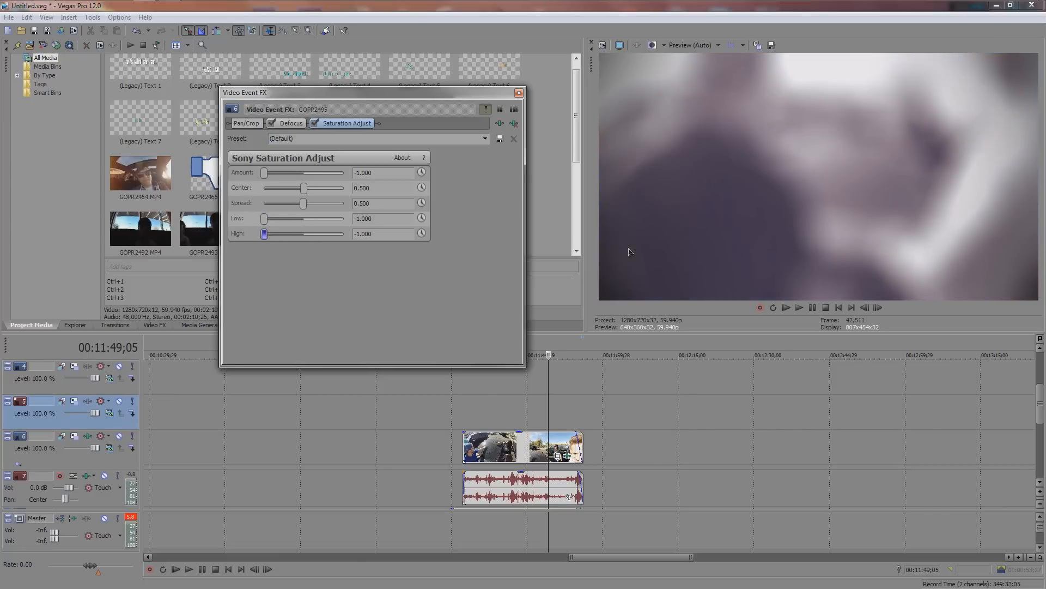
{"action": "mouse_move", "coordinate": [264, 235]}
{"action": "left_mouse_down"}
{"action": "mouse_move", "coordinate": [282, 225]}
{"action": "mouse_move", "coordinate": [262, 220]}
{"action": "mouse_move", "coordinate": [263, 235]}
{"action": "left_mouse_up"}
Set the Defocus effect's radius to 2.313 with the bloom threshold at 100.000
{"action": "left_click", "coordinate": [289, 124]}
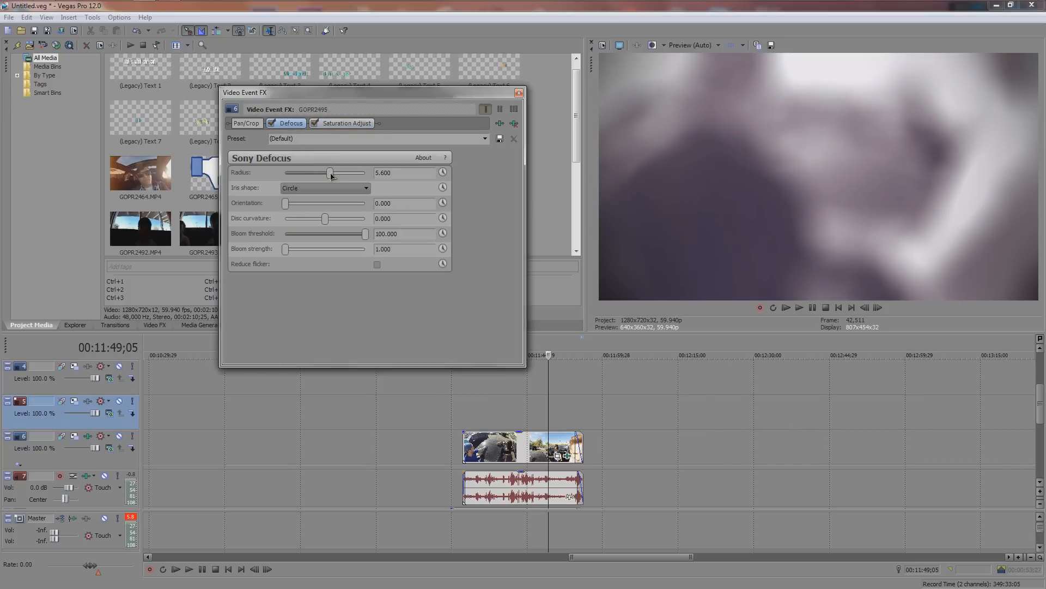
{"action": "left_click_drag", "start_coordinate": [331, 175], "coordinate": [305, 176]}
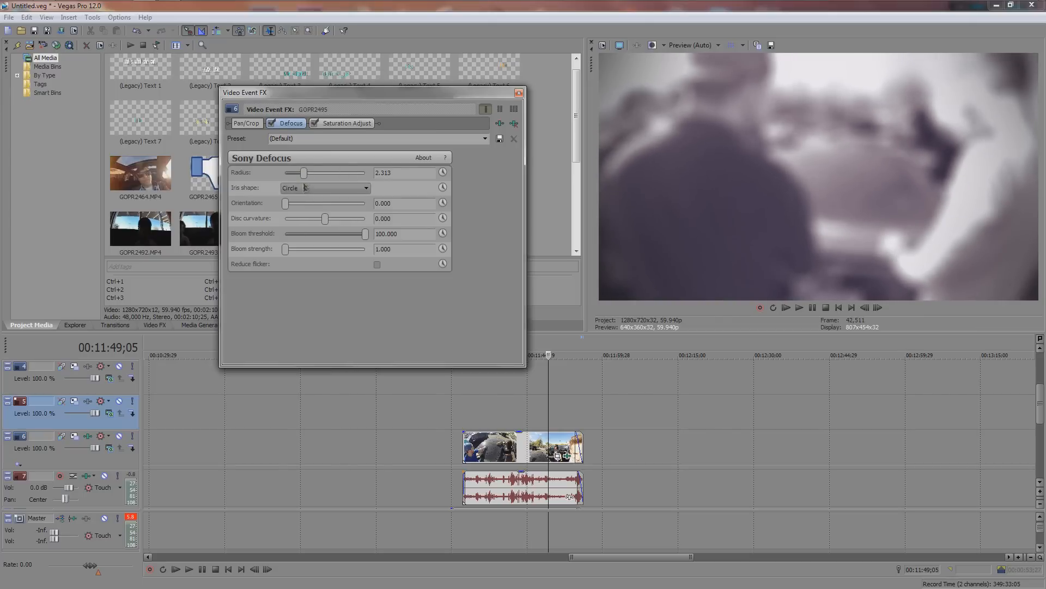
{"action": "mouse_move", "coordinate": [365, 234]}
{"action": "left_mouse_down"}
{"action": "mouse_move", "coordinate": [293, 236]}
{"action": "mouse_move", "coordinate": [370, 238]}
{"action": "left_mouse_up"}
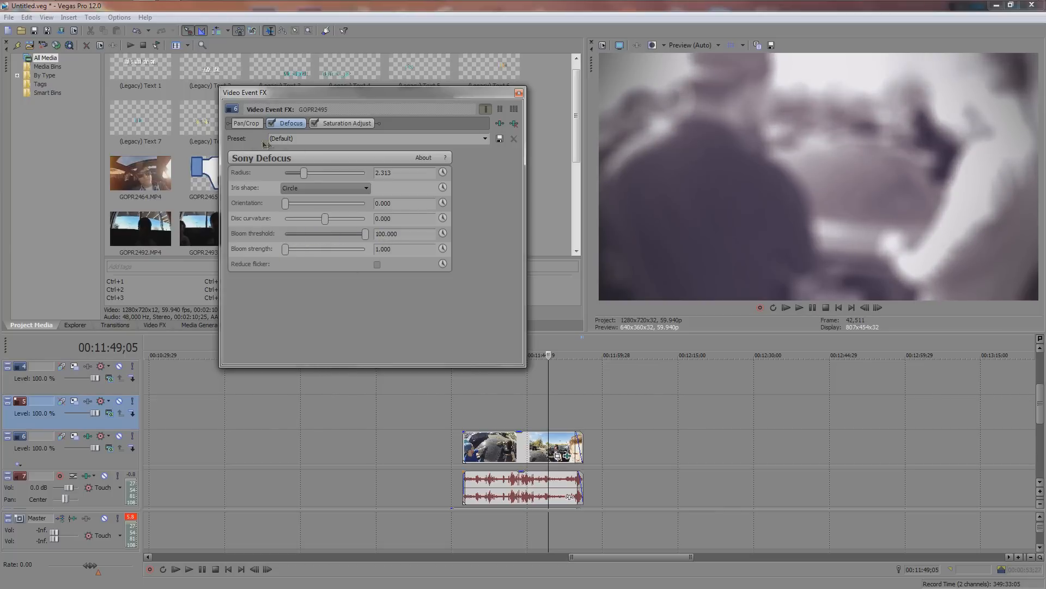
Enable the clip's Pan/Crop mask with Apply to FX set to Yes, and draw a full-width rectangular mask across the middle of the frame
{"action": "left_click", "coordinate": [249, 124]}
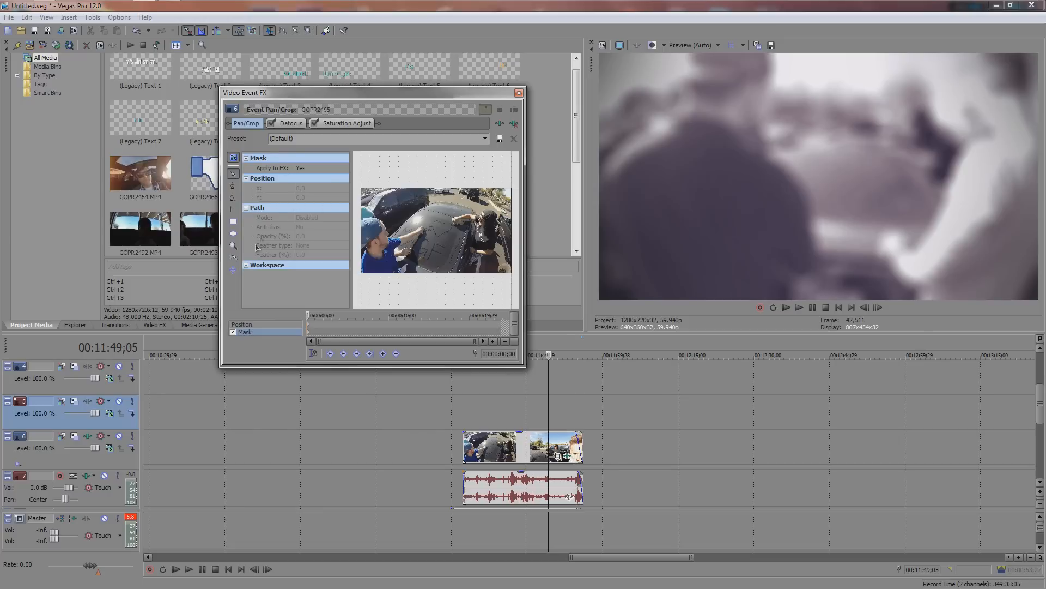
{"action": "left_click", "coordinate": [240, 326]}
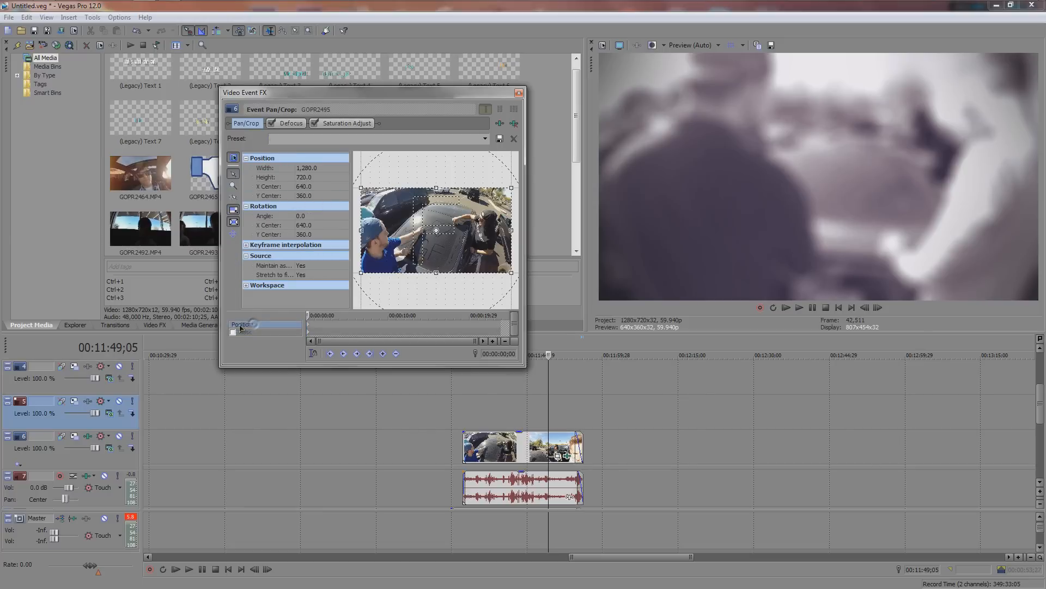
{"action": "left_click", "coordinate": [251, 333]}
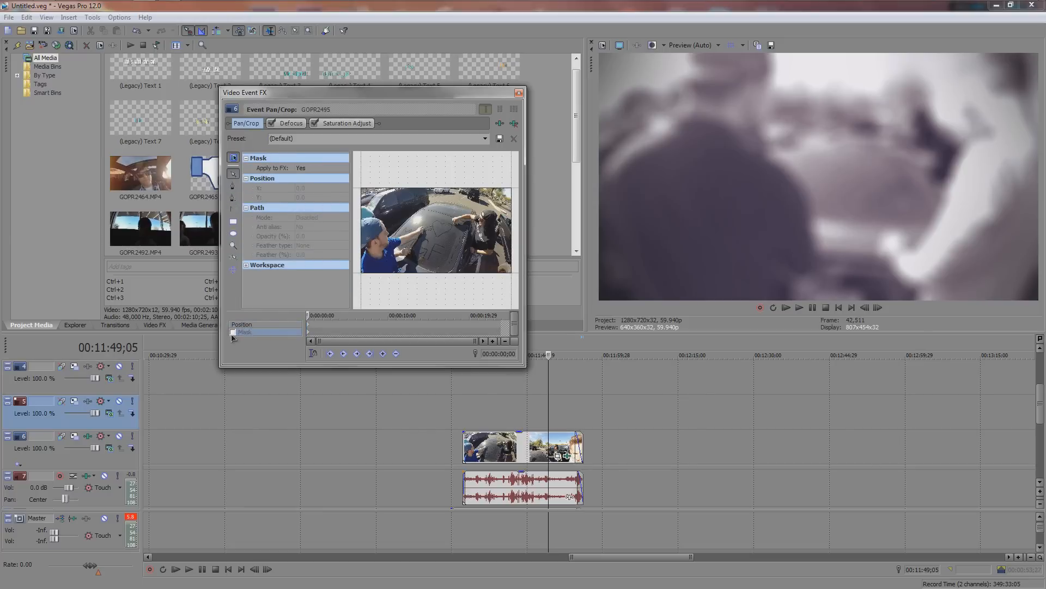
{"action": "left_click", "coordinate": [233, 332]}
{"action": "left_click", "coordinate": [301, 168]}
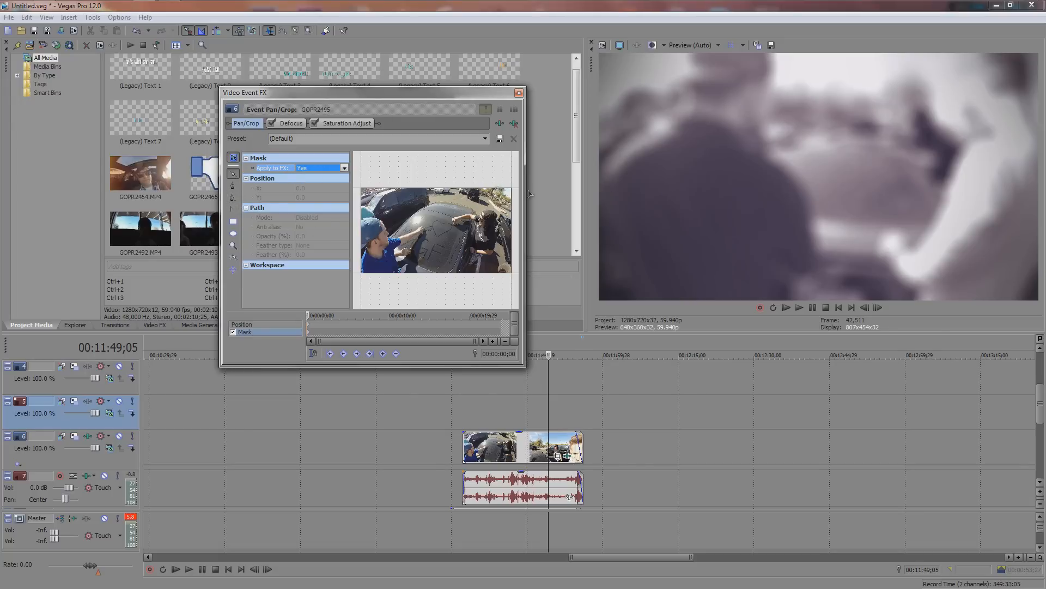
{"action": "left_click", "coordinate": [234, 222]}
{"action": "left_click_drag", "start_coordinate": [355, 204], "coordinate": [519, 261]}
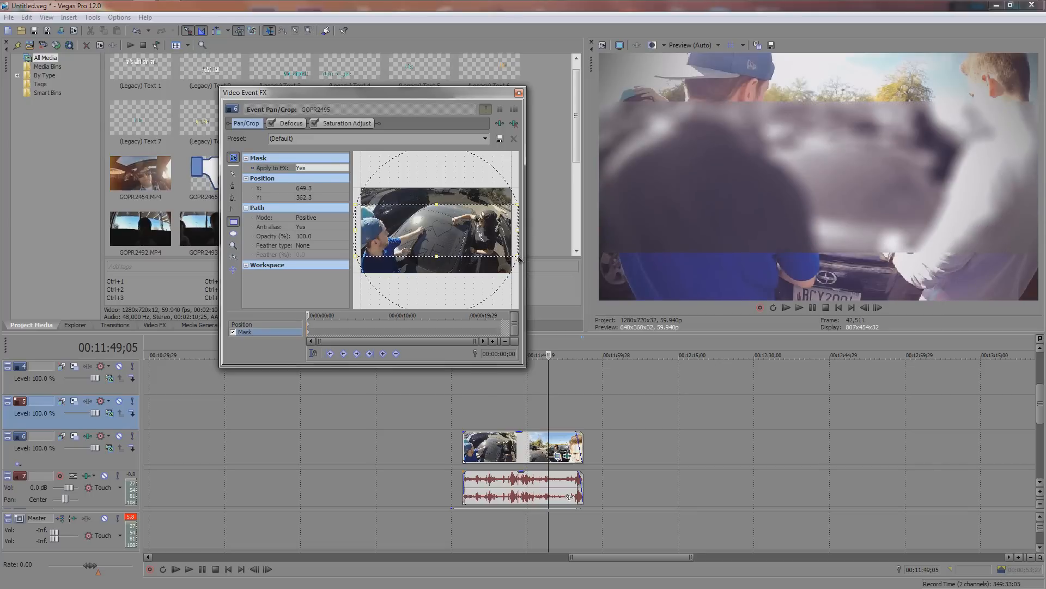
Set the rectangular mask's mode to Negative and move its lower and upper edges slightly inward
{"action": "left_click", "coordinate": [311, 219]}
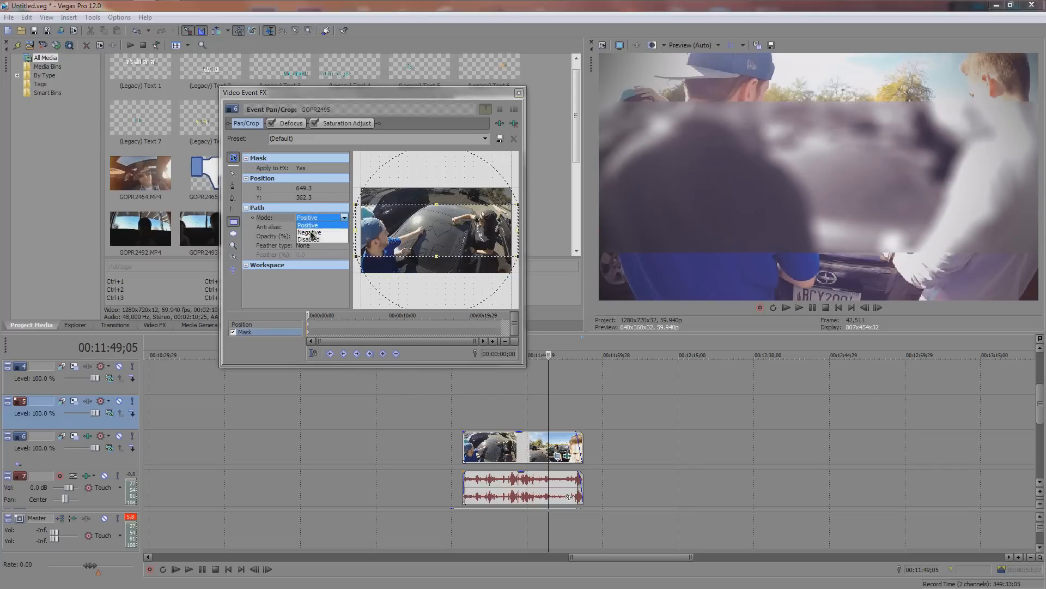
{"action": "left_click", "coordinate": [312, 234]}
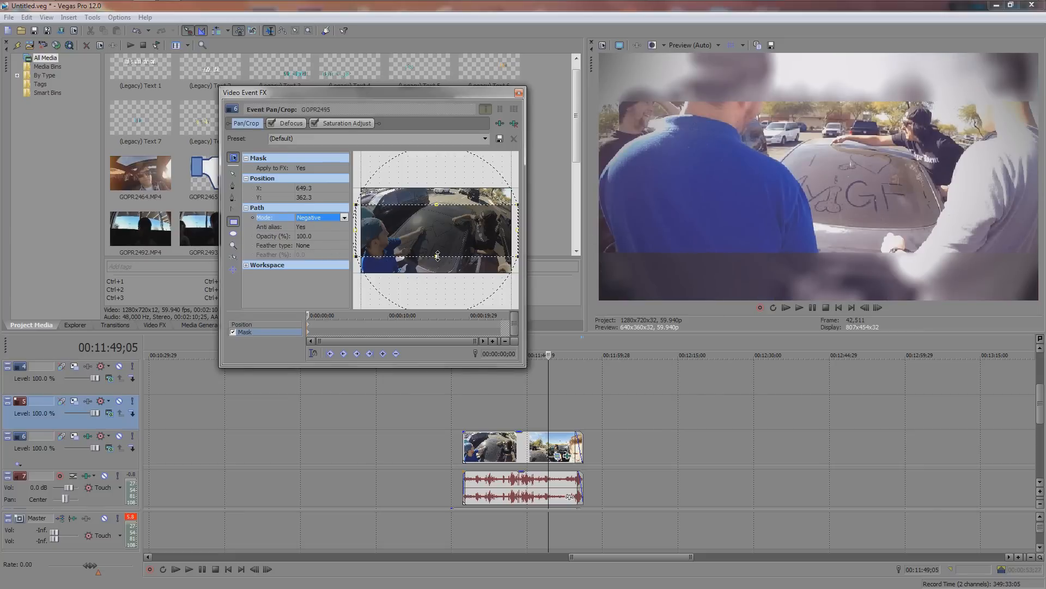
{"action": "left_click_drag", "start_coordinate": [438, 255], "coordinate": [439, 254]}
{"action": "left_click_drag", "start_coordinate": [436, 204], "coordinate": [437, 207]}
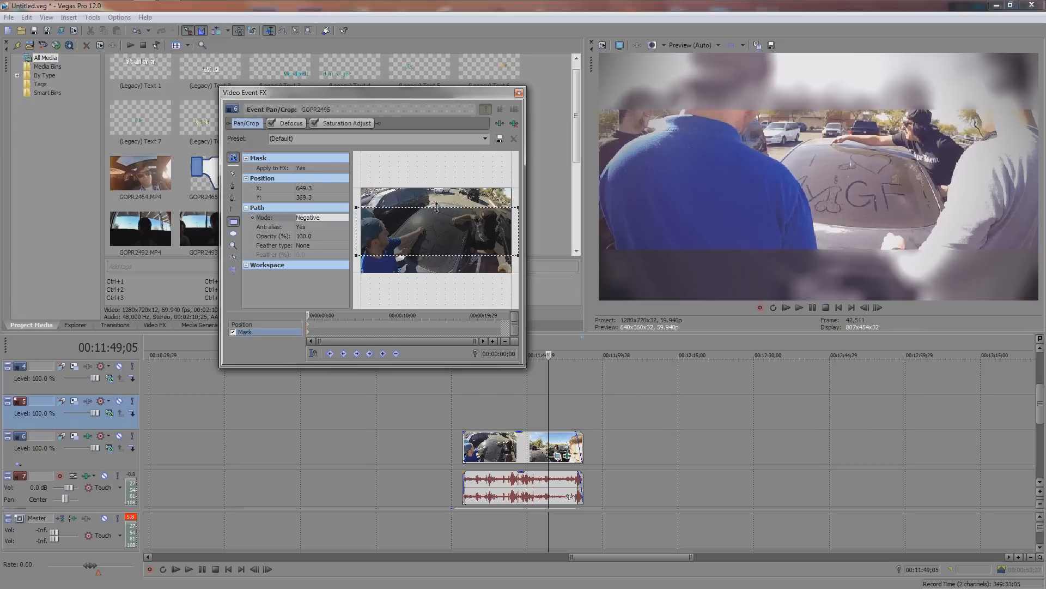
Widen the negative mask by moving its lower and upper edges slightly outward, and close the clip's effects window
{"action": "left_click", "coordinate": [502, 237]}
{"action": "key", "text": "Up"}
{"action": "key", "text": "Down"}
{"action": "left_click_drag", "start_coordinate": [436, 255], "coordinate": [437, 259]}
{"action": "left_click_drag", "start_coordinate": [436, 207], "coordinate": [436, 204]}
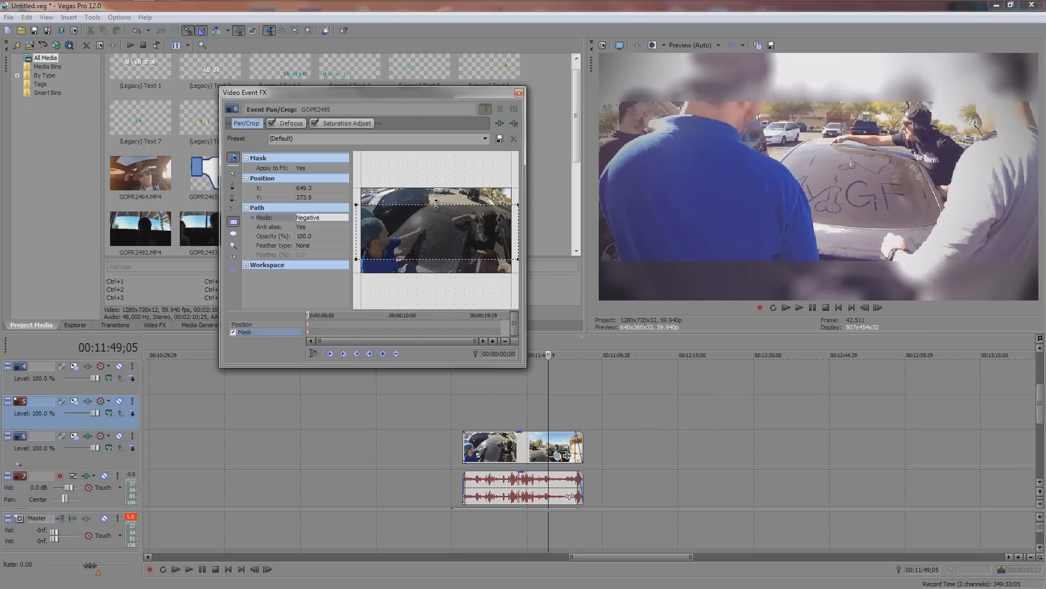
{"action": "left_click", "coordinate": [518, 93]}
Add a Soft Shadow (Legacy) Text event on track 4 above the start of the outro clip
{"action": "left_click", "coordinate": [465, 374]}
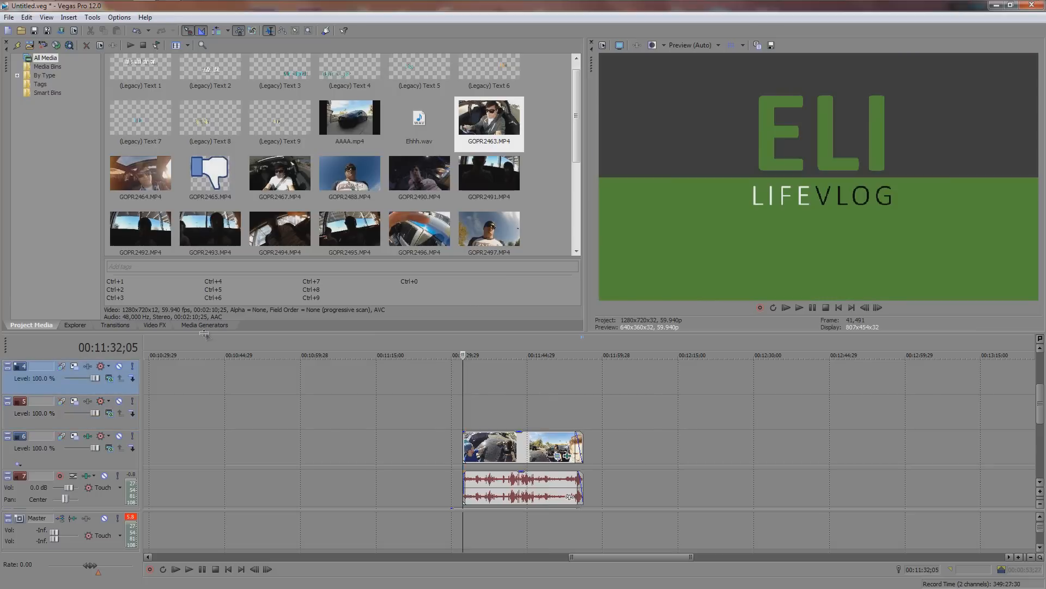
{"action": "left_click", "coordinate": [201, 326]}
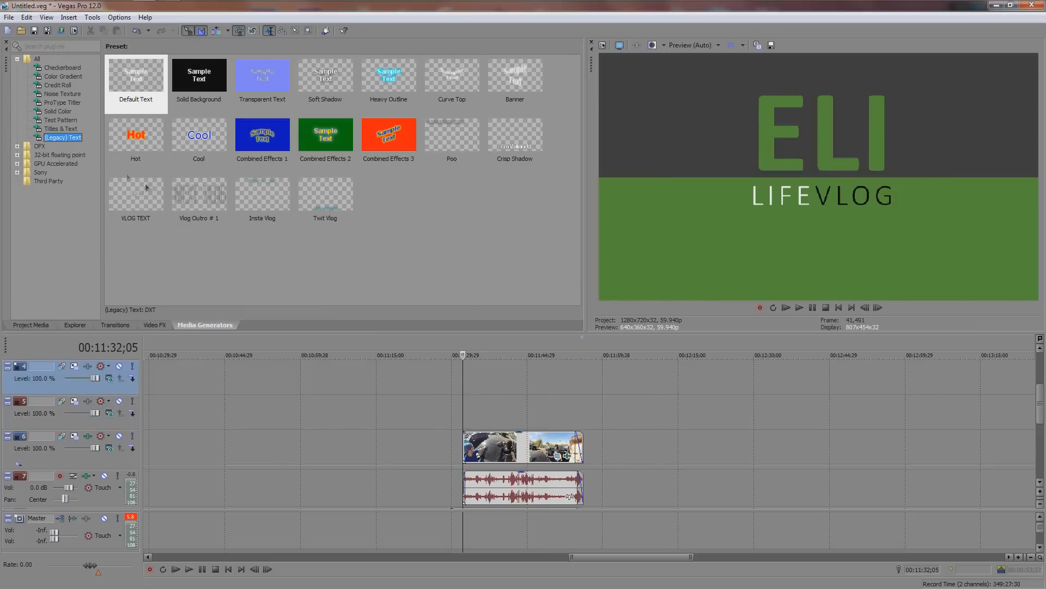
{"action": "key", "text": "Delete"}
{"action": "left_click_drag", "start_coordinate": [325, 81], "coordinate": [466, 382]}
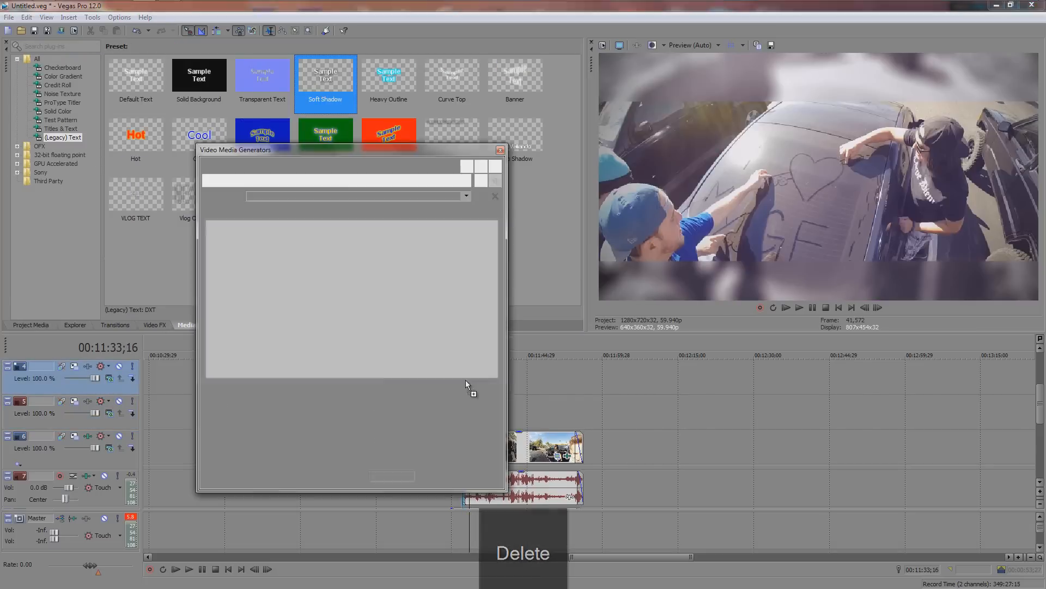
Replace the default title text with SAMPLE and set its font to Thin Design
{"action": "left_click_drag", "start_coordinate": [431, 328], "coordinate": [204, 213]}
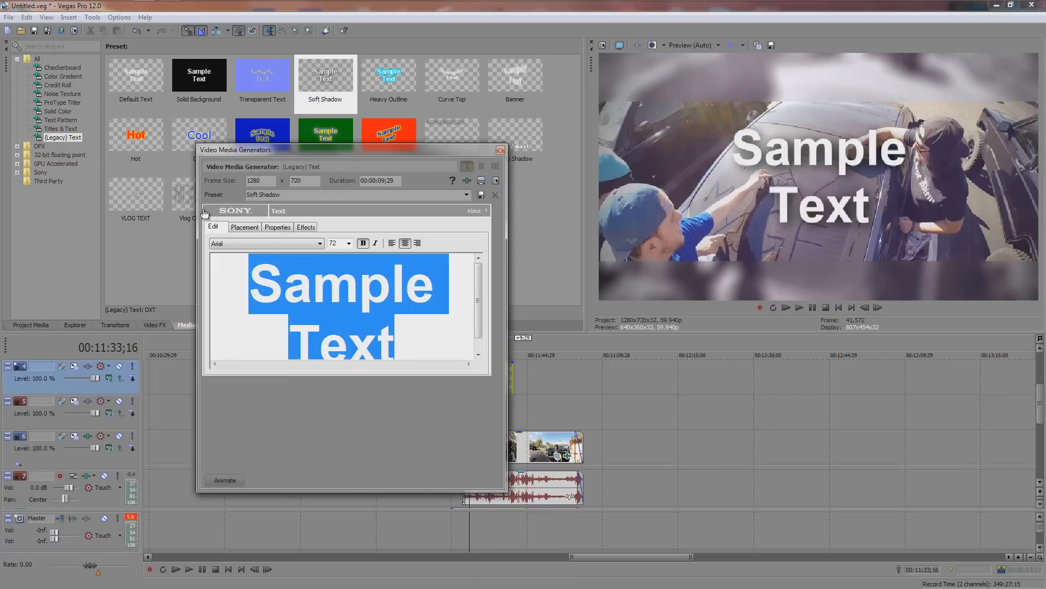
{"action": "type", "text": "SAMPLE"}
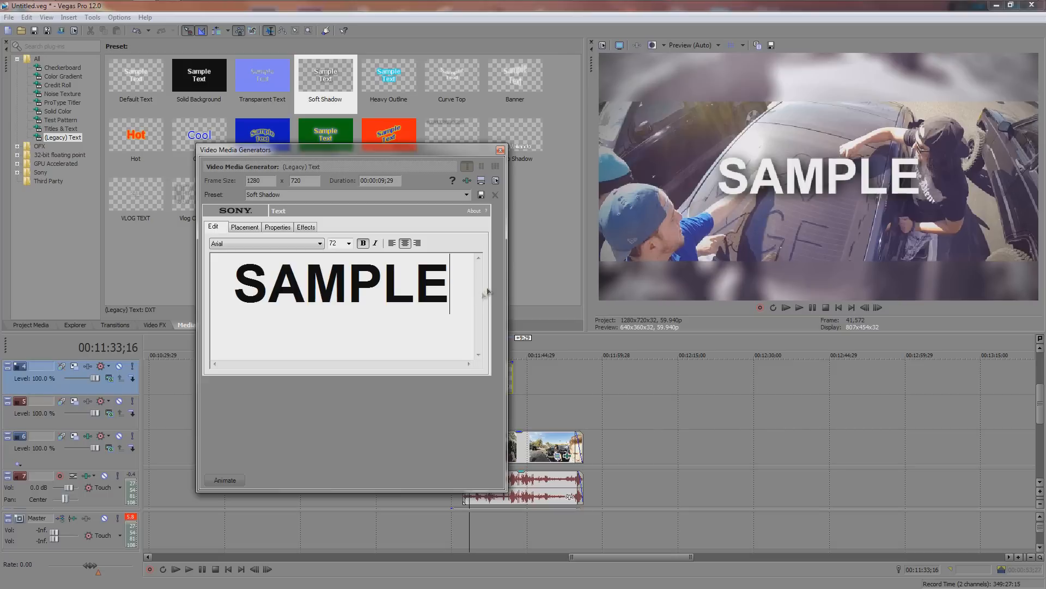
{"action": "double_click", "coordinate": [461, 283]}
{"action": "left_click", "coordinate": [249, 247]}
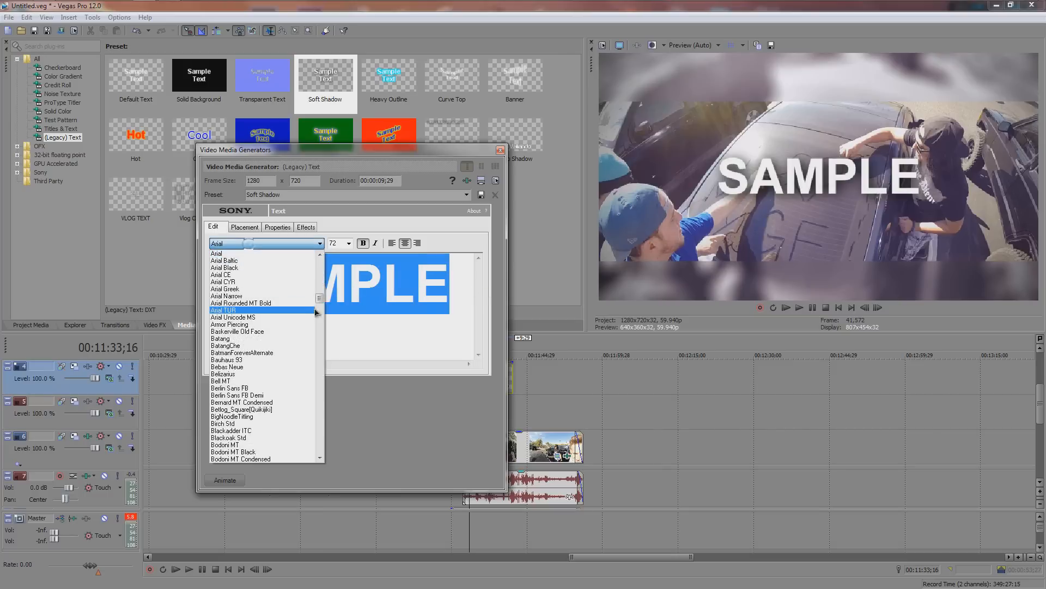
{"action": "left_click_drag", "start_coordinate": [321, 303], "coordinate": [320, 448]}
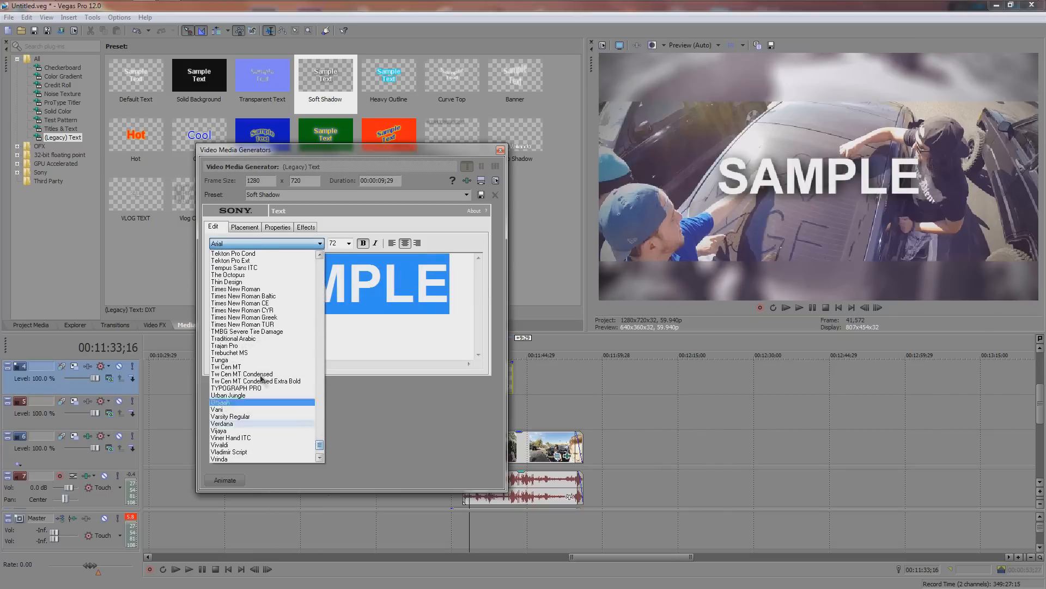
{"action": "scroll", "coordinate": [234, 355], "scroll_direction": "up", "scroll_amount": 3}
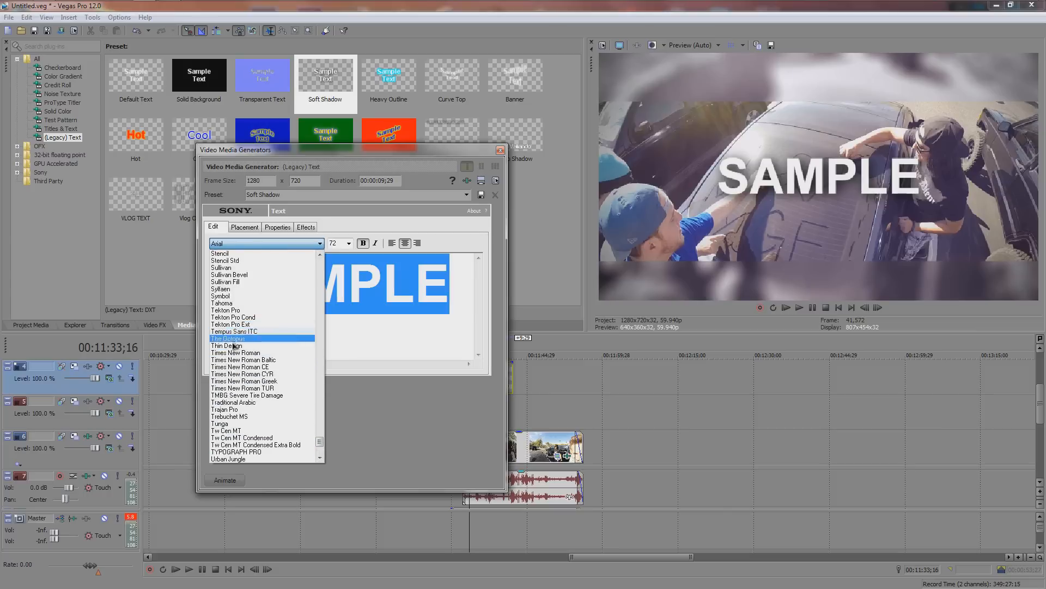
{"action": "left_click", "coordinate": [234, 346]}
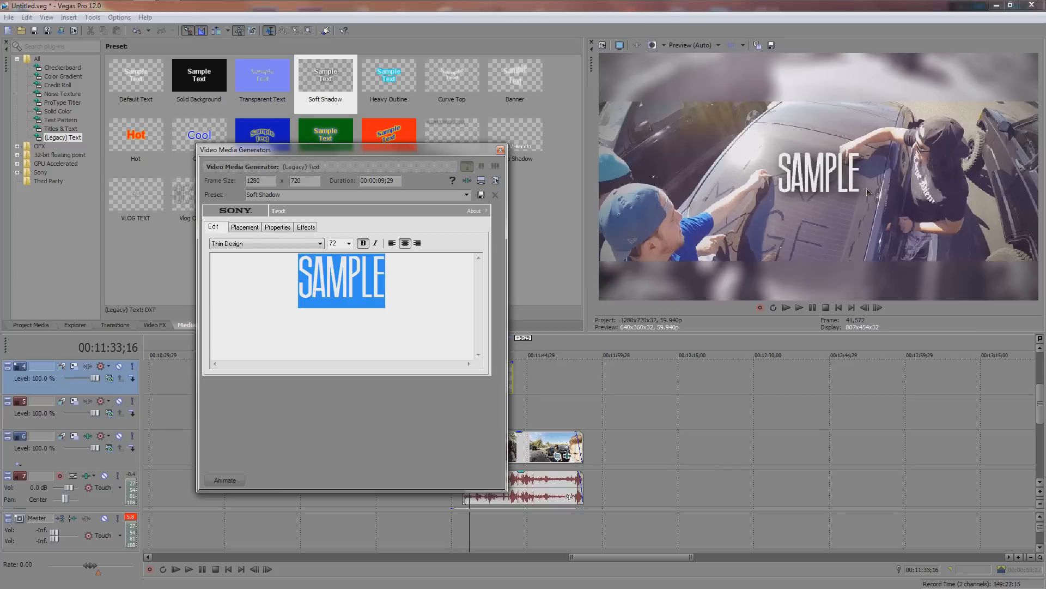
Tighten the text shadow with a feather of 0.063 and X and Y offsets of 0.010
{"action": "left_click", "coordinate": [278, 226]}
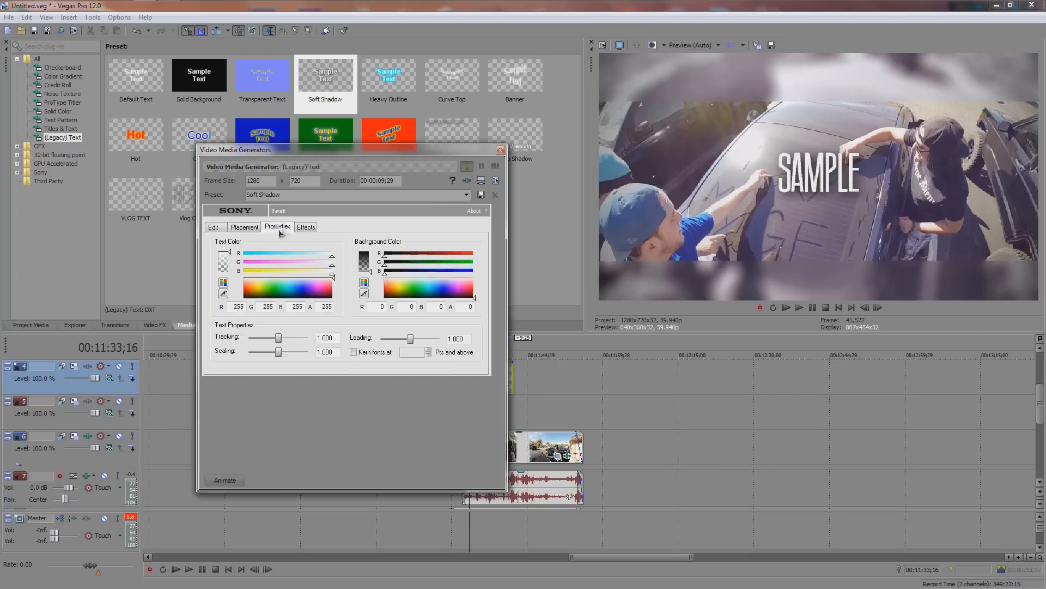
{"action": "left_click", "coordinate": [304, 227]}
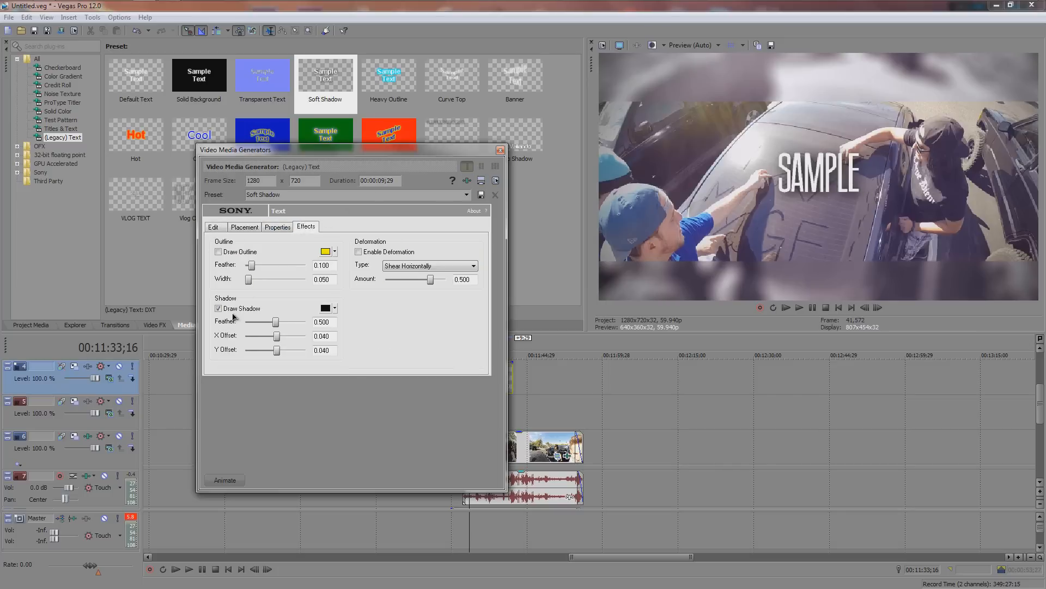
{"action": "left_click_drag", "start_coordinate": [275, 321], "coordinate": [252, 322]}
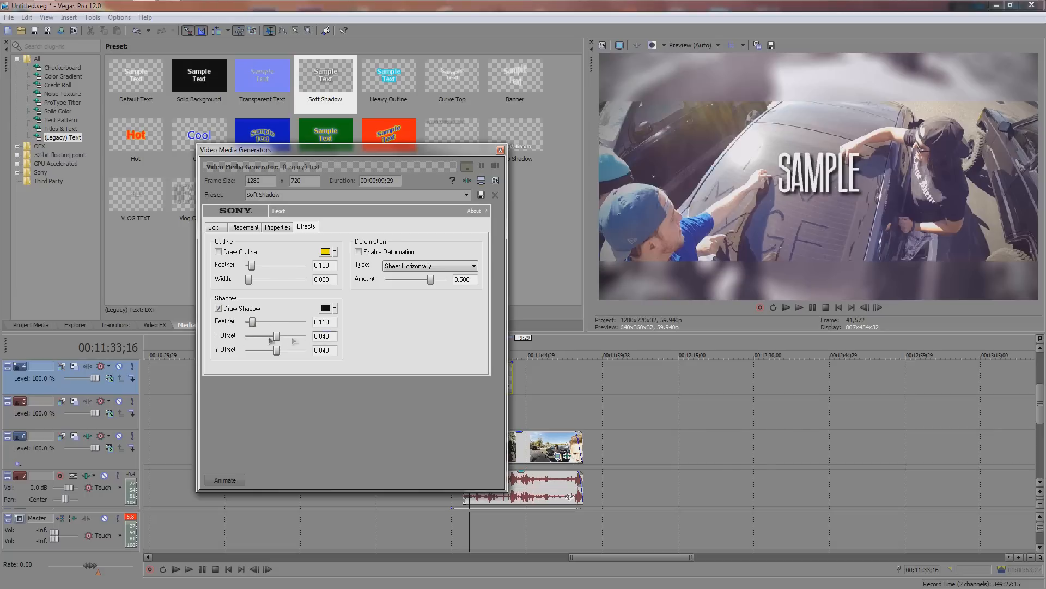
{"action": "key", "text": "BackSpace"}
{"action": "key", "text": "BackSpace"}
{"action": "type", "text": "10"}
{"action": "left_click", "coordinate": [333, 350]}
{"action": "key", "text": "BackSpace"}
{"action": "key", "text": "BackSpace"}
{"action": "type", "text": "10"}
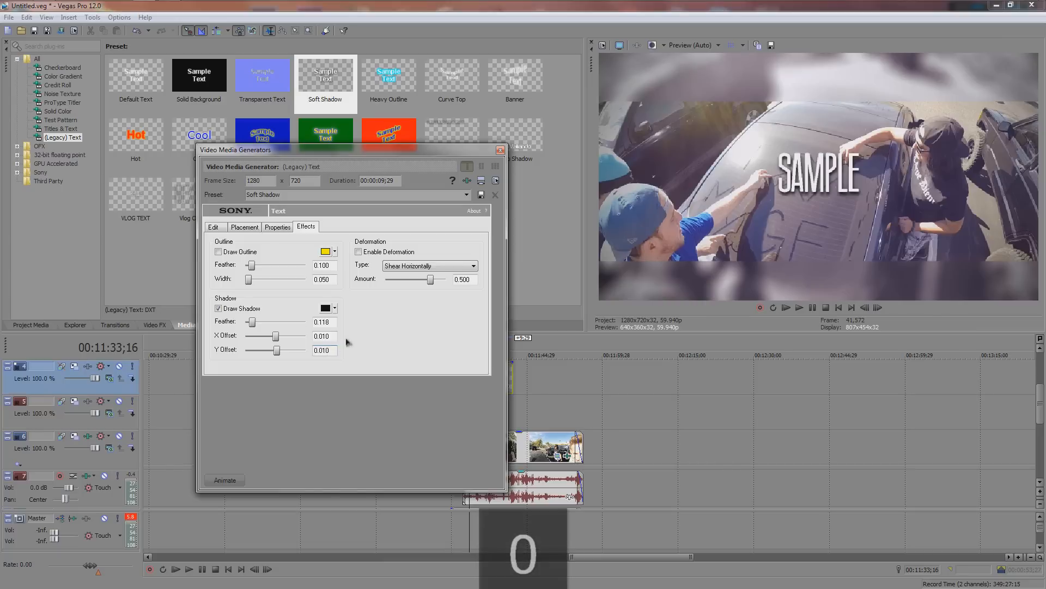
{"action": "left_click_drag", "start_coordinate": [253, 324], "coordinate": [250, 324]}
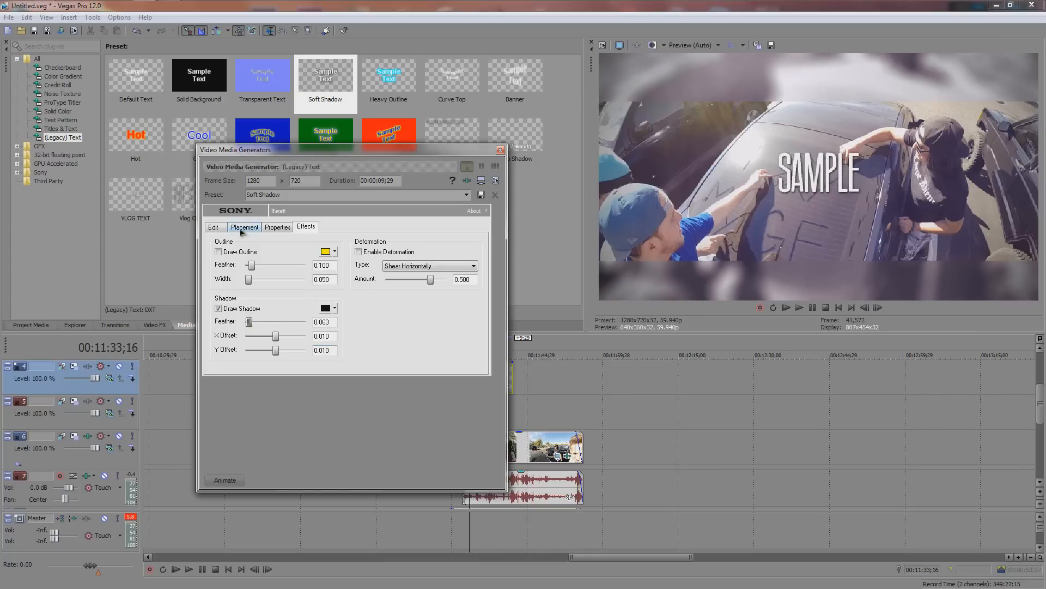
Enter Poop Nugget as the preset name for the styled text and look through the existing presets
{"action": "left_click", "coordinate": [214, 227]}
{"action": "left_click", "coordinate": [405, 290]}
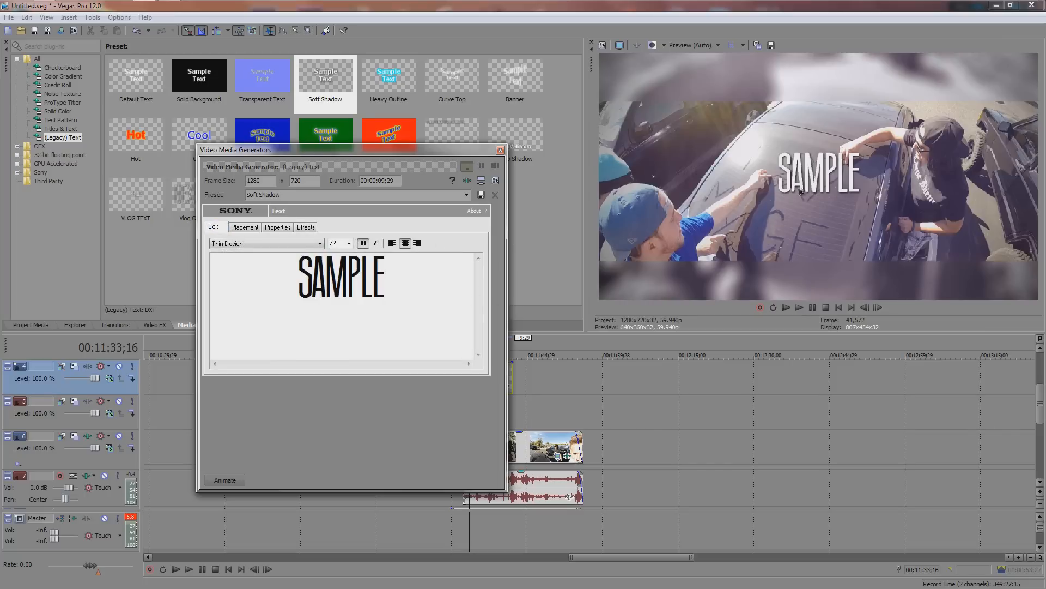
{"action": "left_click", "coordinate": [319, 196]}
{"action": "type", "text": "Poop Nuggett"}
{"action": "key", "text": "BackSpace"}
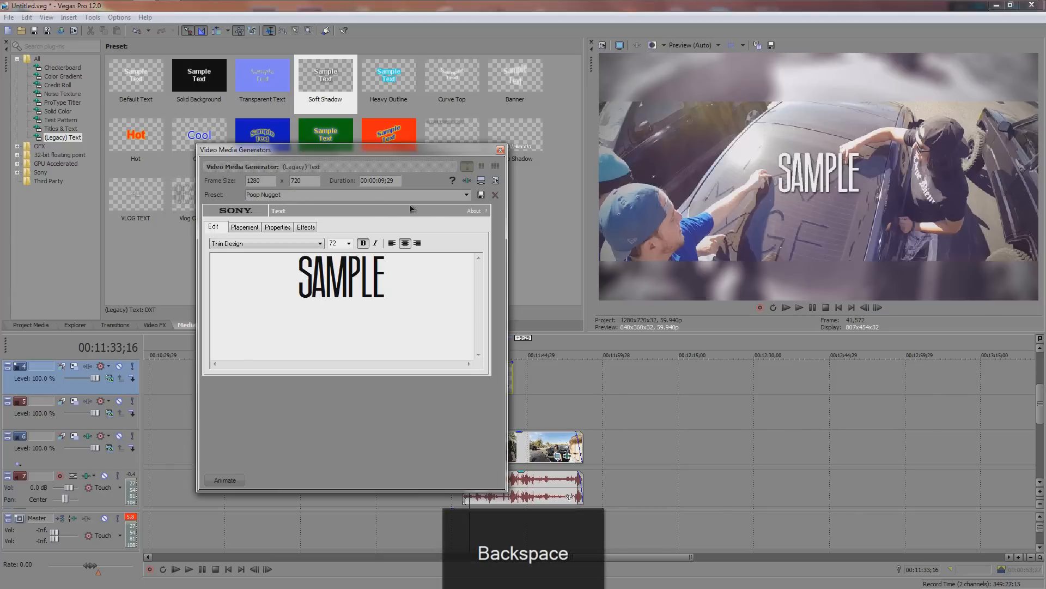
{"action": "left_click", "coordinate": [466, 194]}
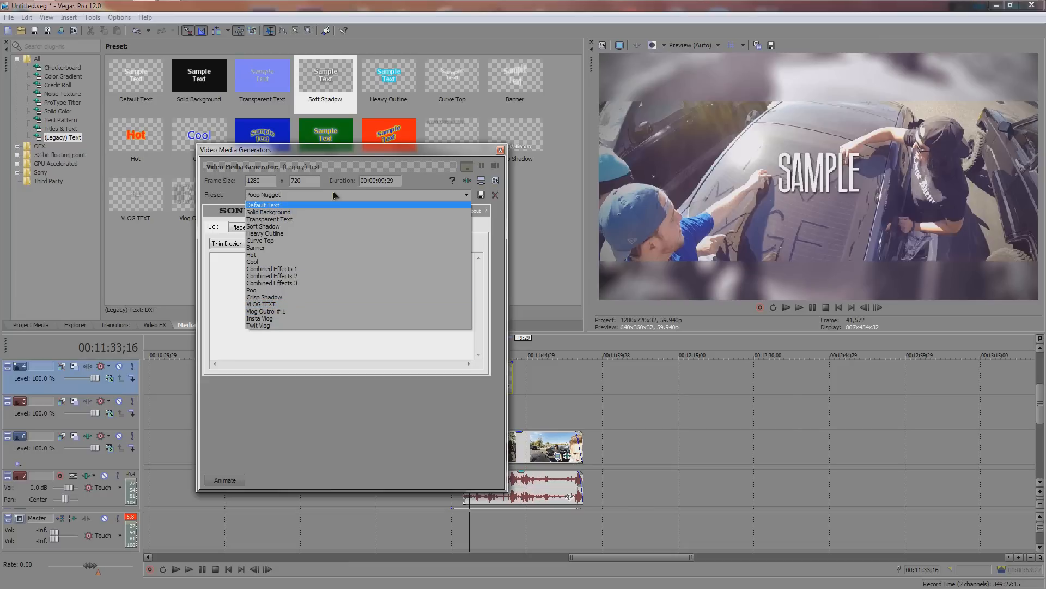
{"action": "left_click", "coordinate": [439, 155]}
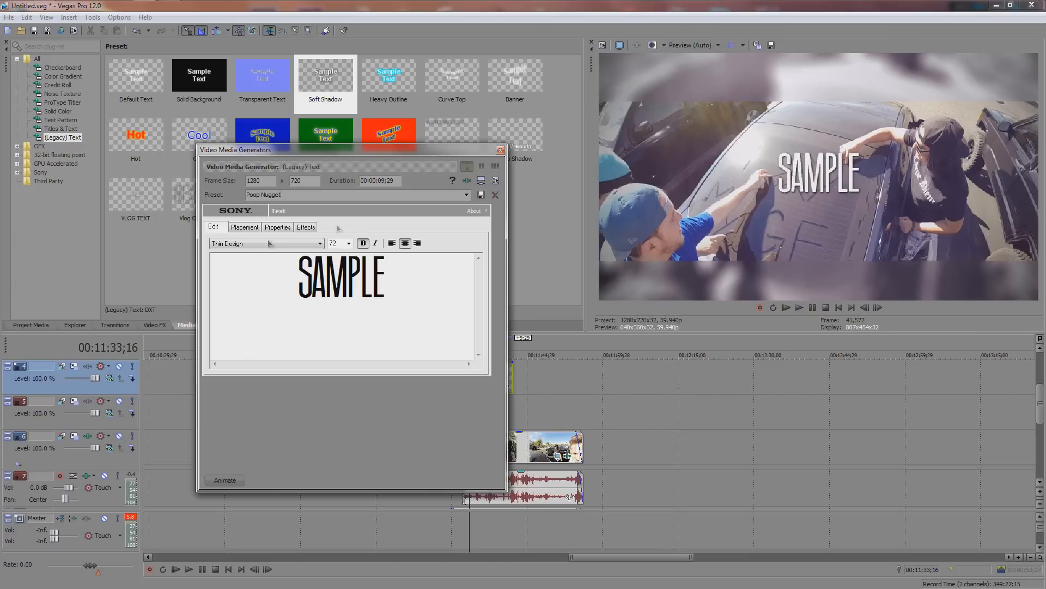
Apply the VLOG TEXT preset and replace its placeholder text with NEXT VLOG
{"action": "left_click", "coordinate": [466, 194]}
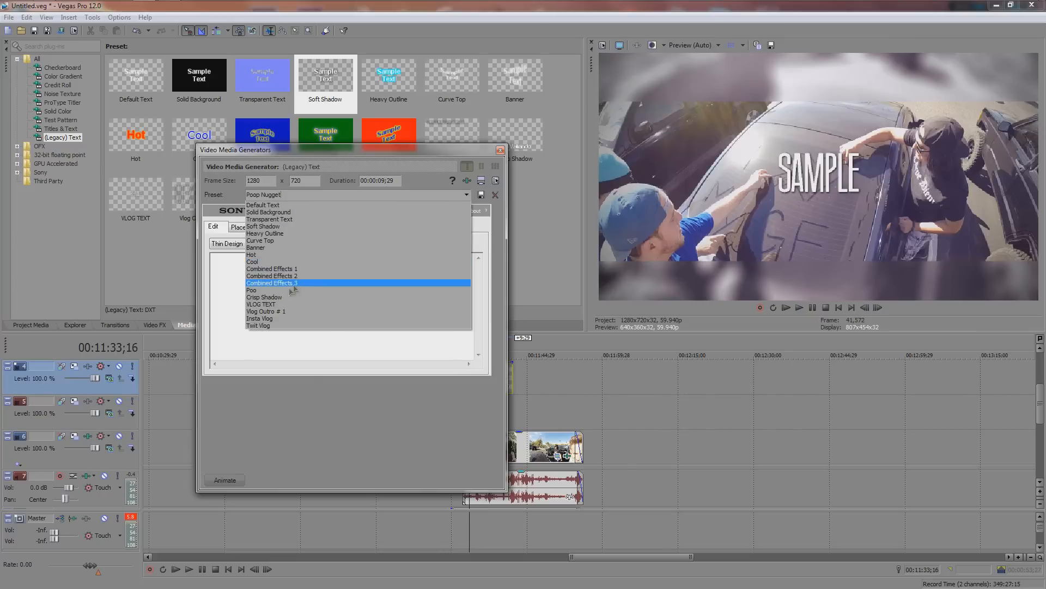
{"action": "left_click", "coordinate": [274, 304]}
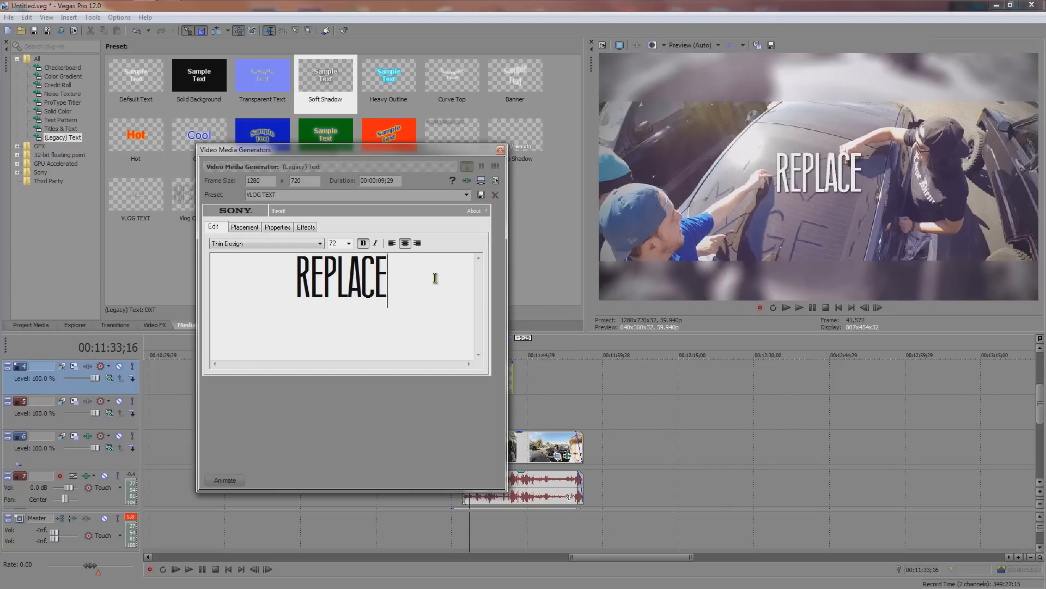
{"action": "left_click_drag", "start_coordinate": [437, 277], "coordinate": [141, 280]}
{"action": "type", "text": "NEXT VLOG"}
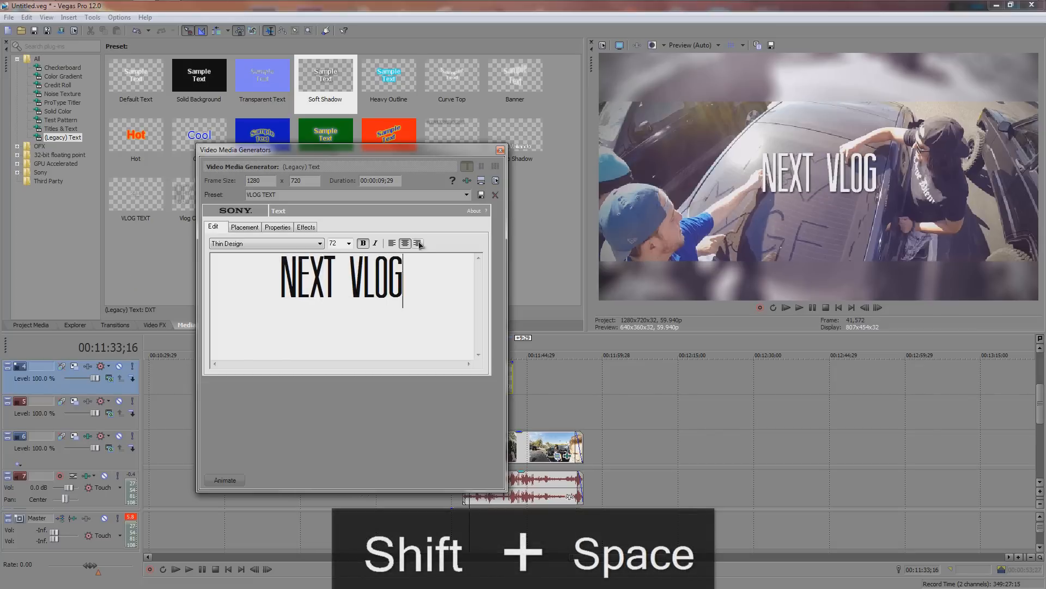
Enlarge NEXT VLOG to font size 252 and place it free-form at X 0.000, Y 0.150
{"action": "left_click", "coordinate": [345, 245]}
{"action": "type", "text": "144"}
{"action": "key", "text": "Return"}
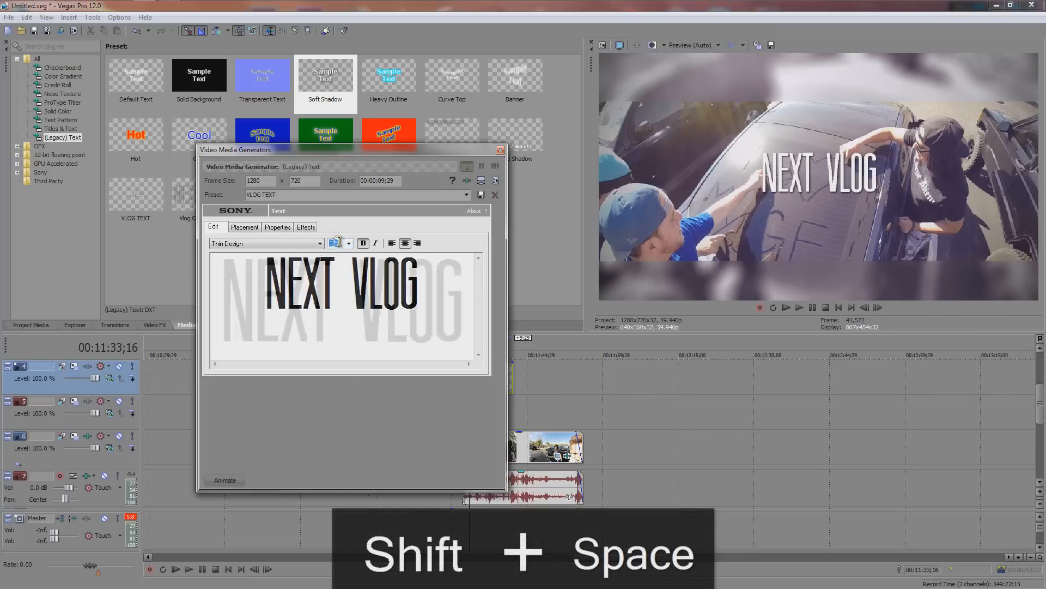
{"action": "type", "text": "250"}
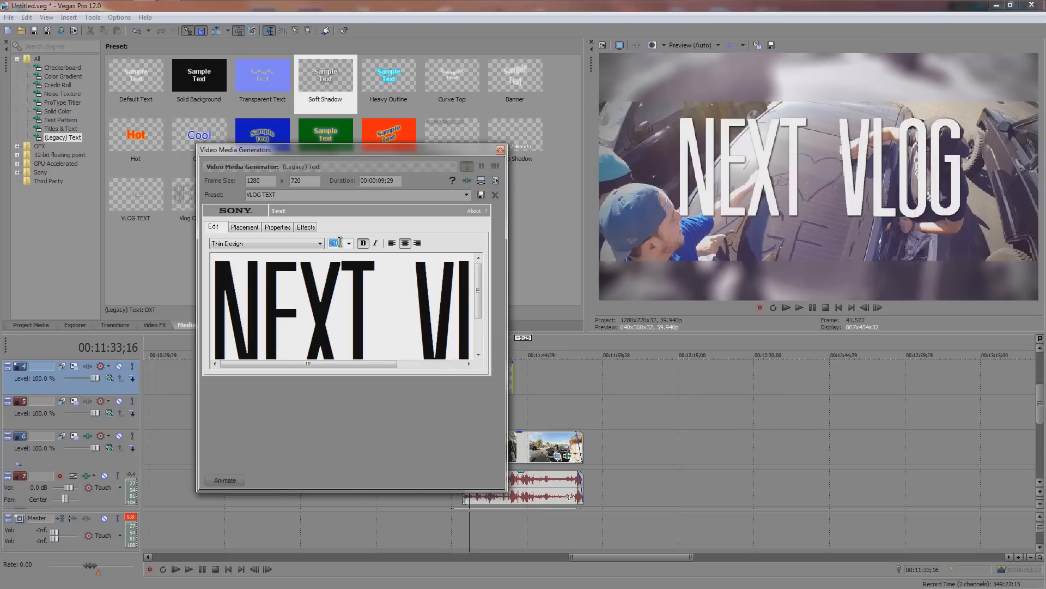
{"action": "key", "text": "Return"}
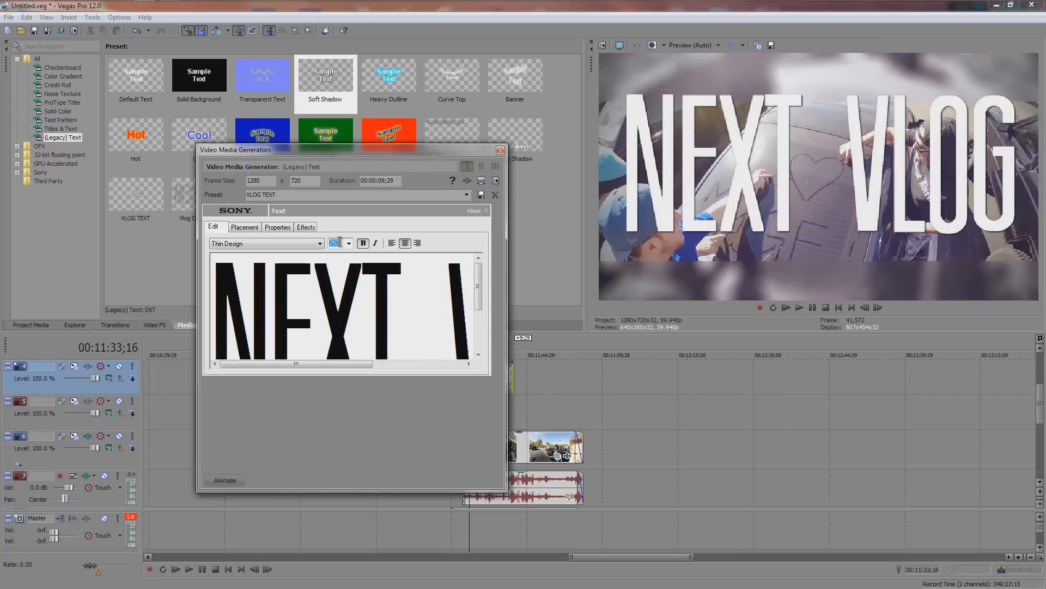
{"action": "left_click", "coordinate": [248, 229]}
{"action": "left_click_drag", "start_coordinate": [282, 307], "coordinate": [282, 313]}
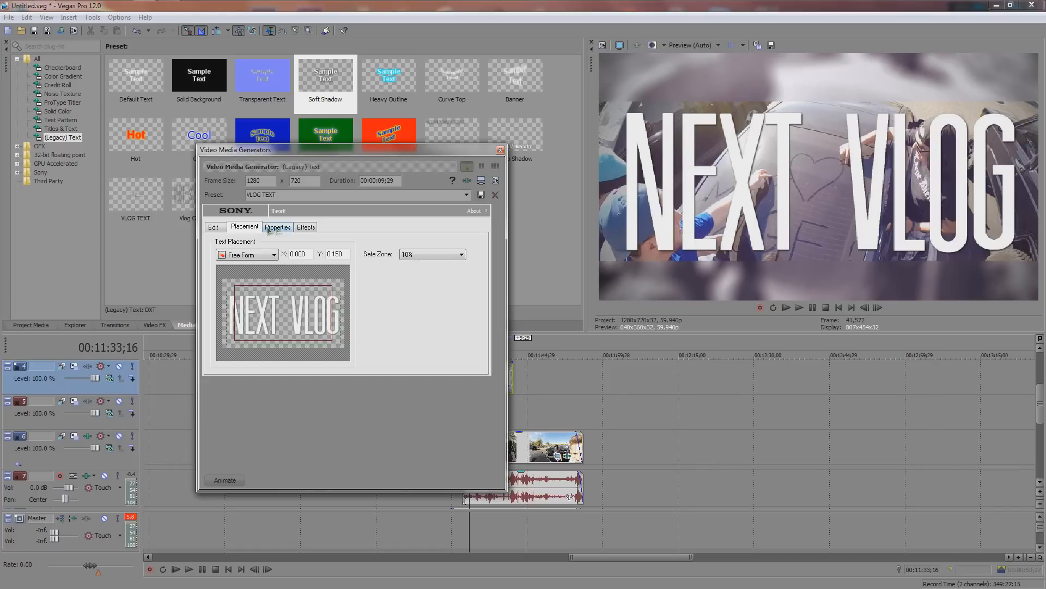
Remove bold from the whole NEXT VLOG text and lower the text color's alpha to 34
{"action": "left_click", "coordinate": [213, 226]}
{"action": "key", "text": "ctrl+a"}
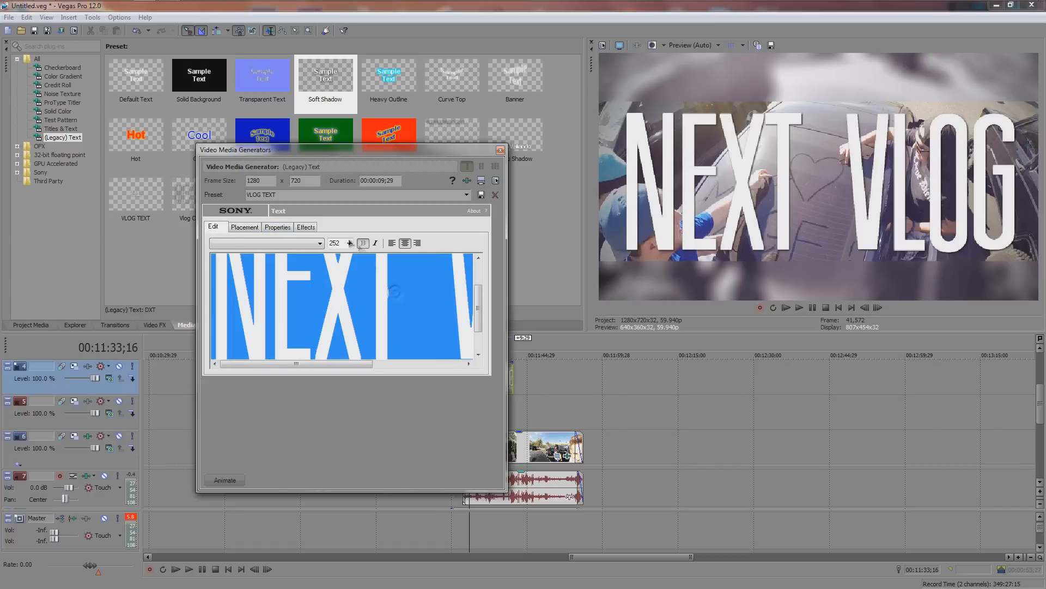
{"action": "left_click", "coordinate": [362, 243]}
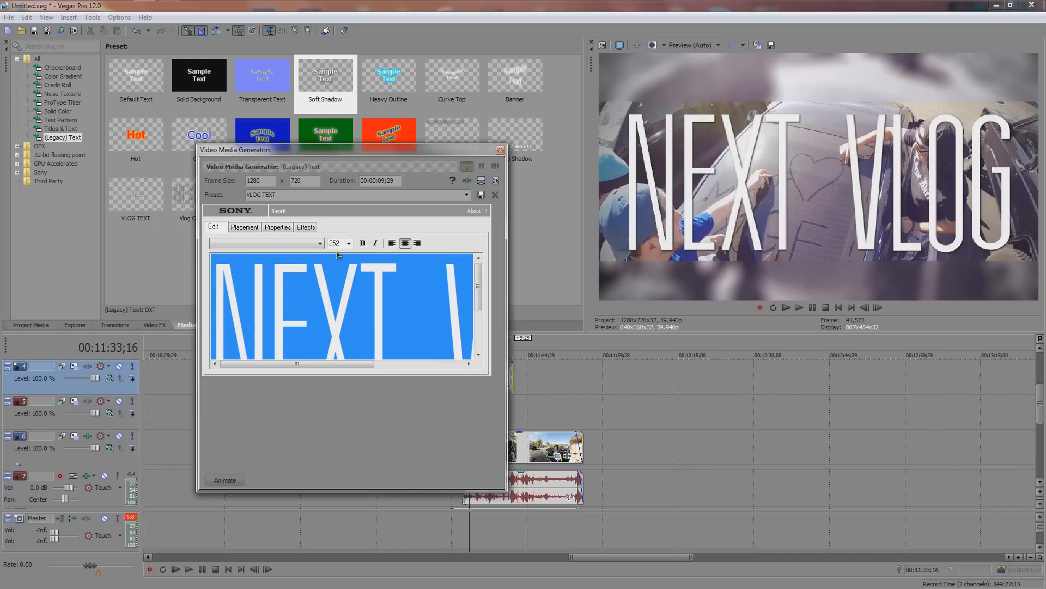
{"action": "left_click", "coordinate": [277, 226]}
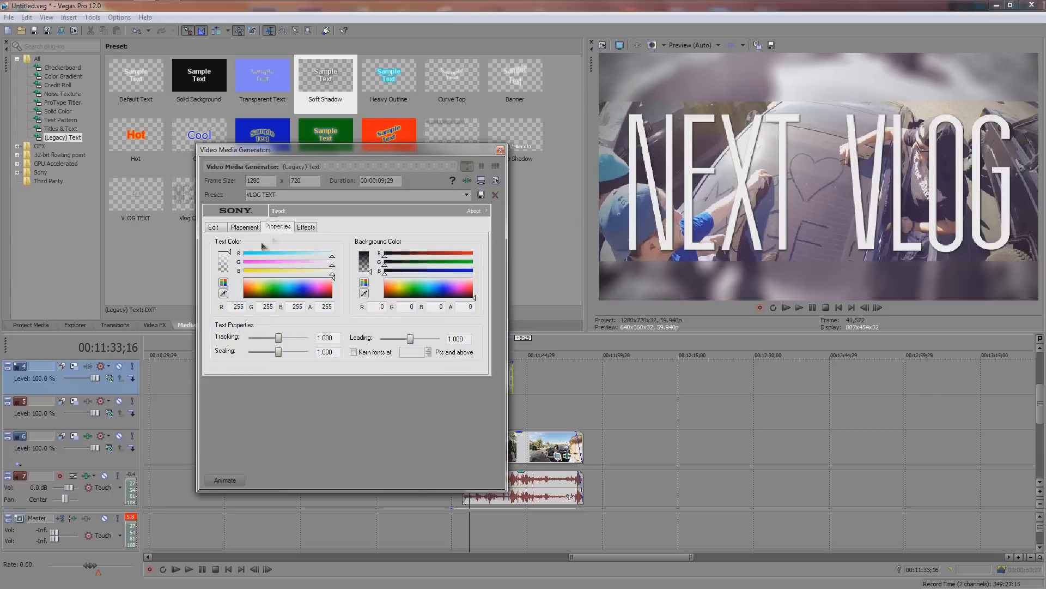
{"action": "left_click_drag", "start_coordinate": [229, 252], "coordinate": [231, 281]}
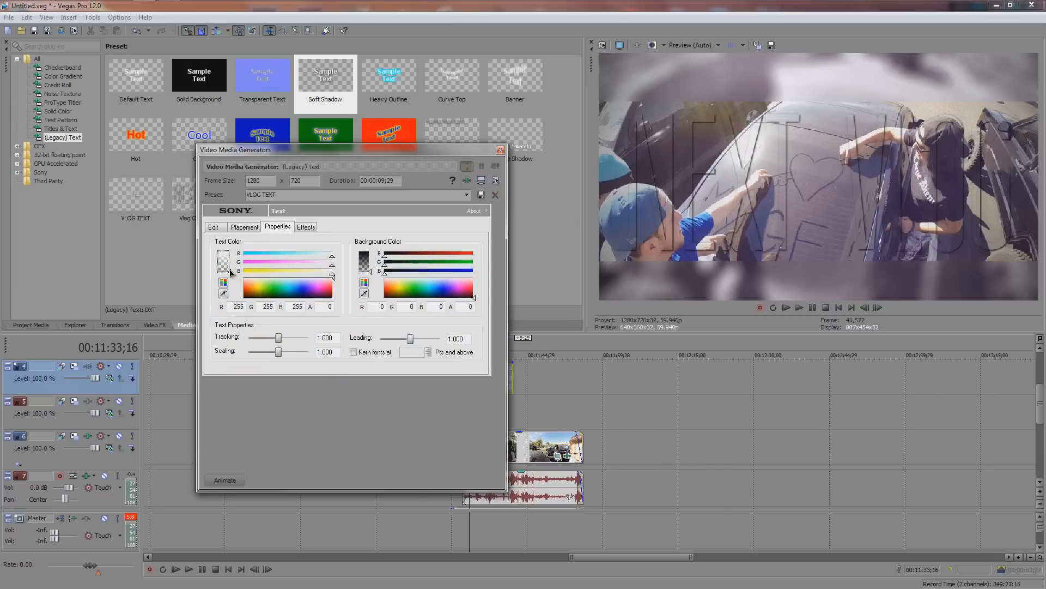
{"action": "left_click_drag", "start_coordinate": [229, 270], "coordinate": [231, 271]}
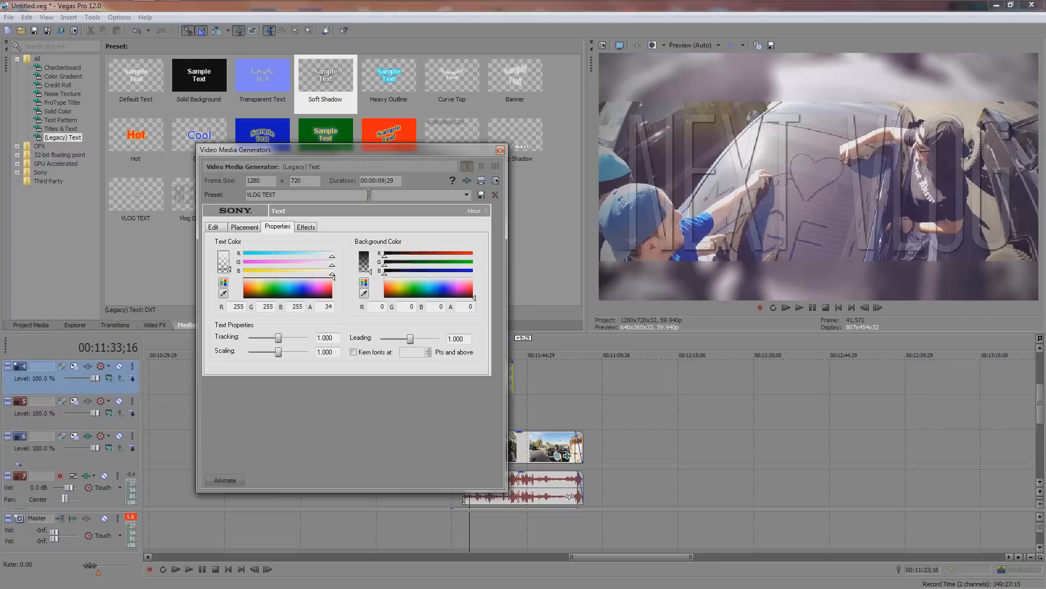
Apply the Vlog Outro # 1 preset to the text and close the media generator window
{"action": "left_click", "coordinate": [327, 194]}
{"action": "left_click", "coordinate": [466, 195]}
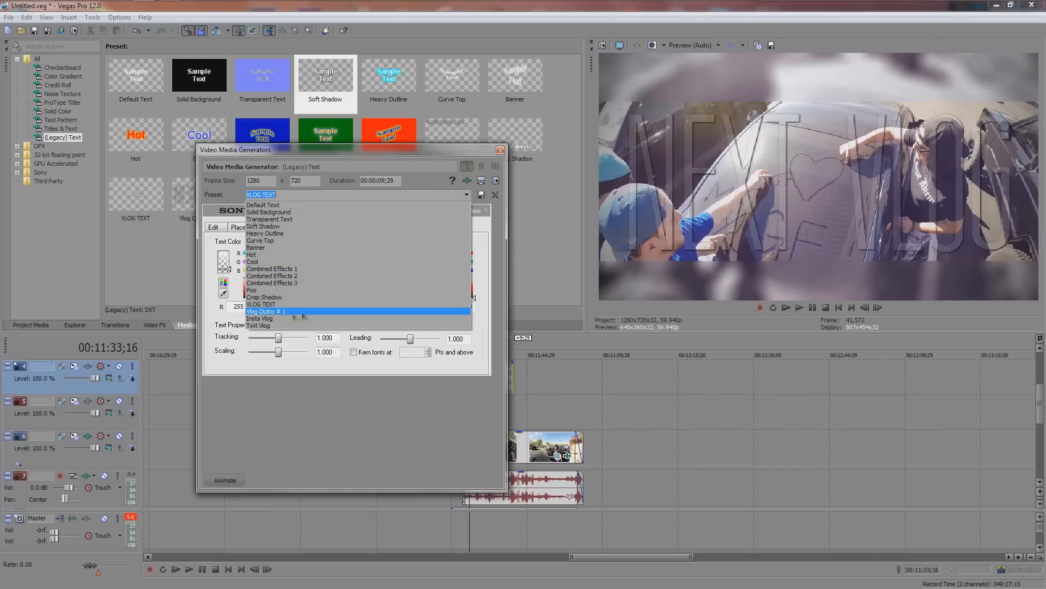
{"action": "left_click", "coordinate": [285, 311]}
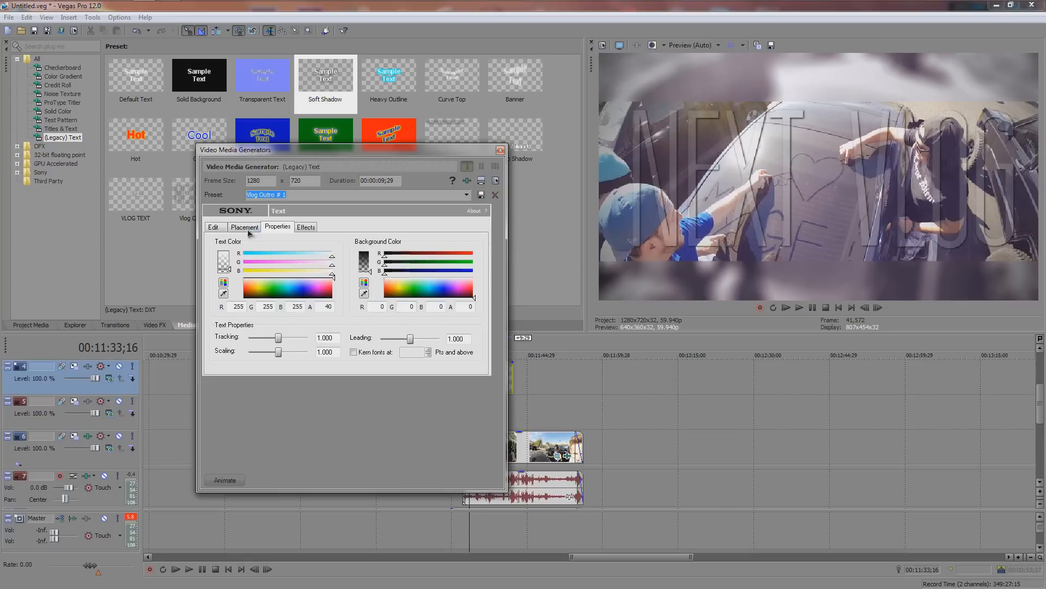
{"action": "left_click", "coordinate": [500, 150]}
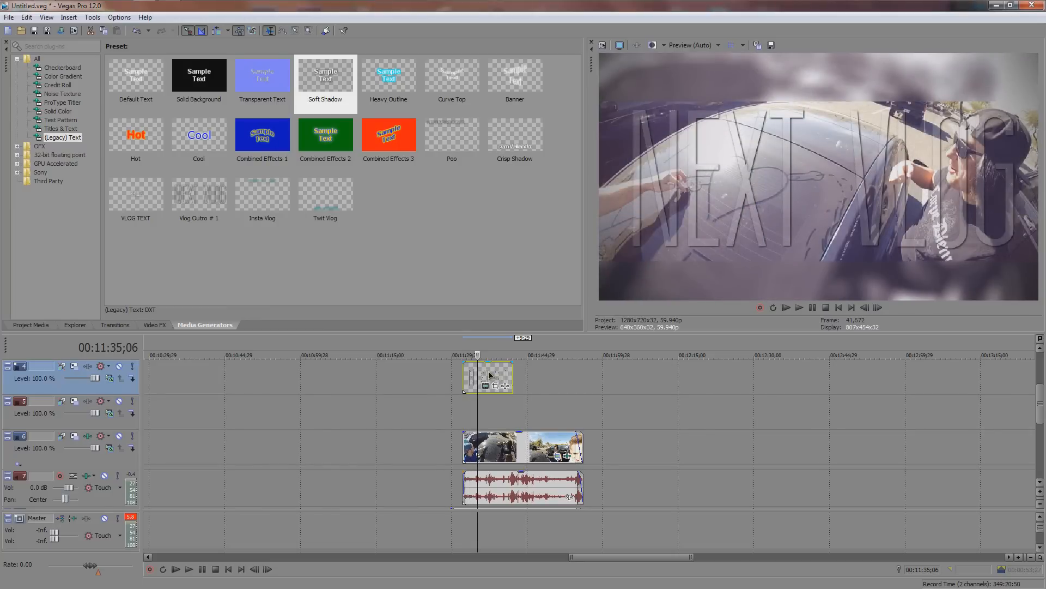
Copy the NEXT VLOG text event to the empty track below as a new copy of the source media, aligned with the original's start
{"action": "left_click_drag", "start_coordinate": [491, 376], "coordinate": [496, 404]}
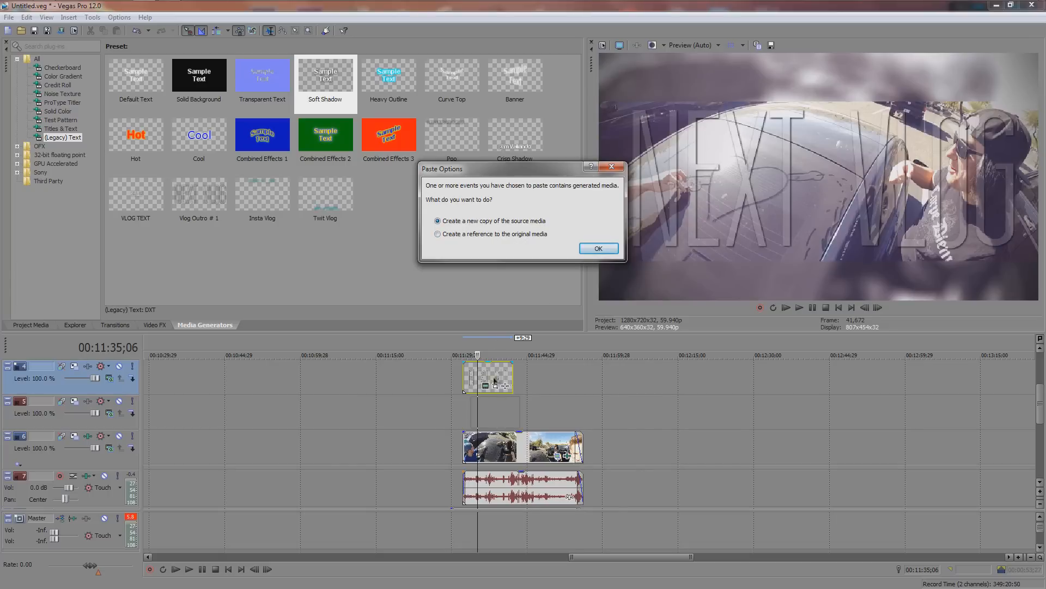
{"action": "left_click", "coordinate": [598, 249]}
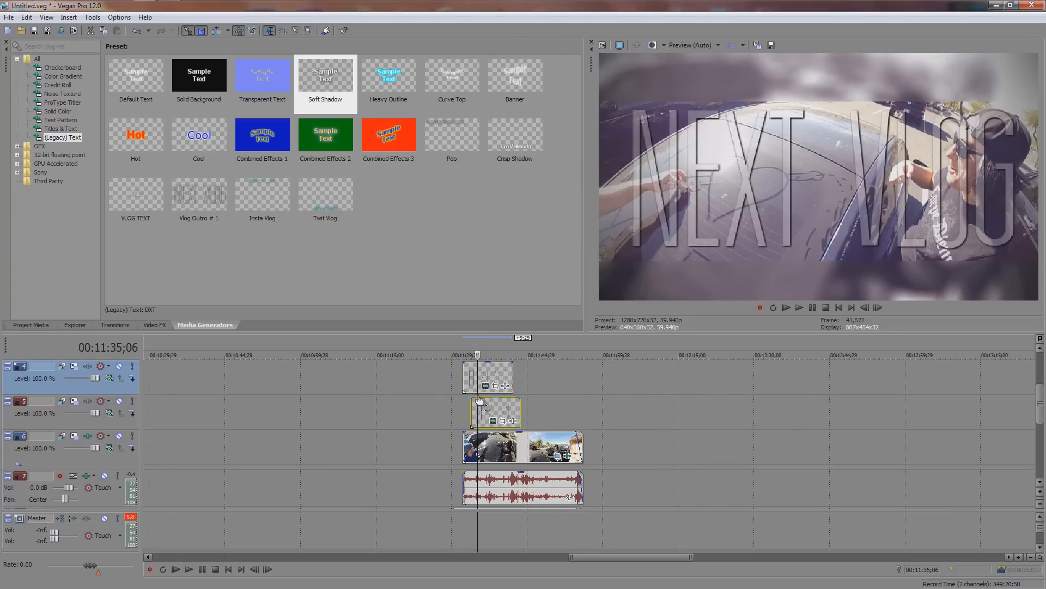
{"action": "scroll", "coordinate": [529, 402], "scroll_direction": "up", "scroll_amount": 3}
{"action": "left_click_drag", "start_coordinate": [610, 407], "coordinate": [587, 407]}
{"action": "scroll", "coordinate": [655, 411], "scroll_direction": "up", "scroll_amount": 2}
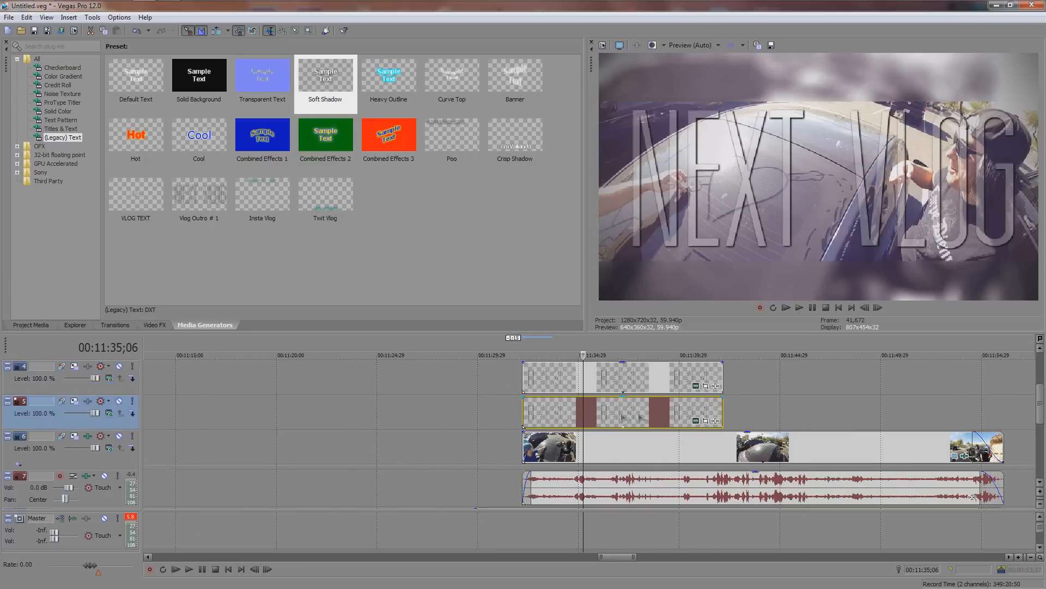
Open the copied event's generated media and reduce its whole text to font size 72
{"action": "left_click", "coordinate": [696, 421]}
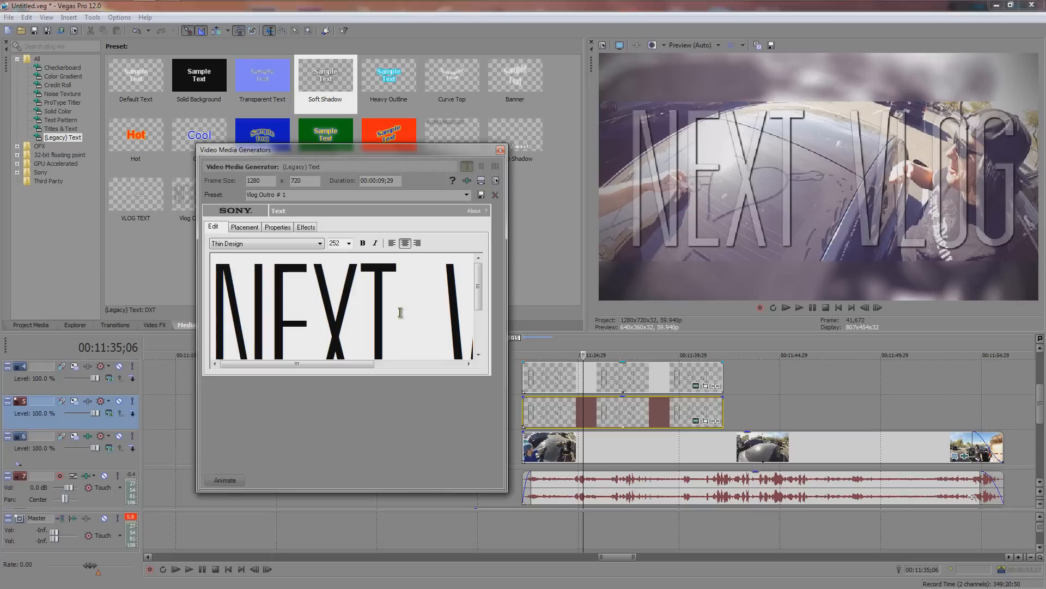
{"action": "key", "text": "ctrl+a"}
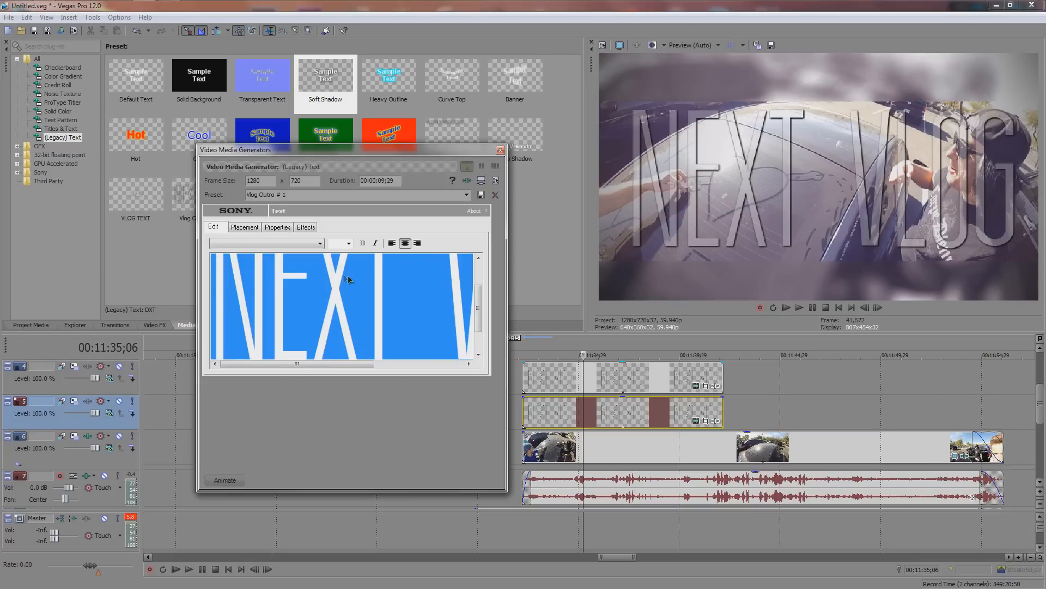
{"action": "left_click", "coordinate": [347, 246]}
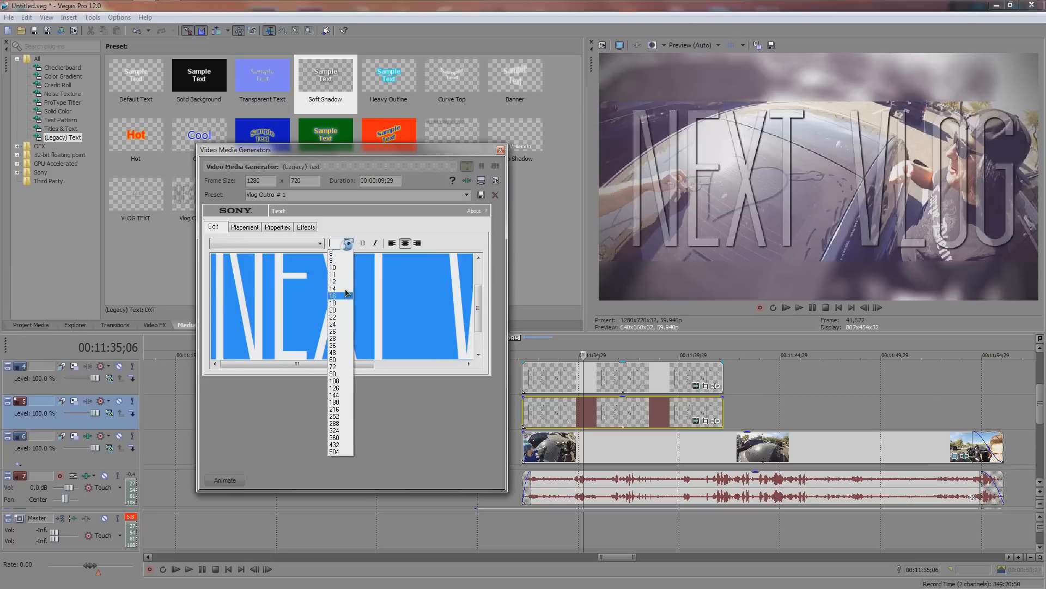
{"action": "left_click", "coordinate": [338, 320]}
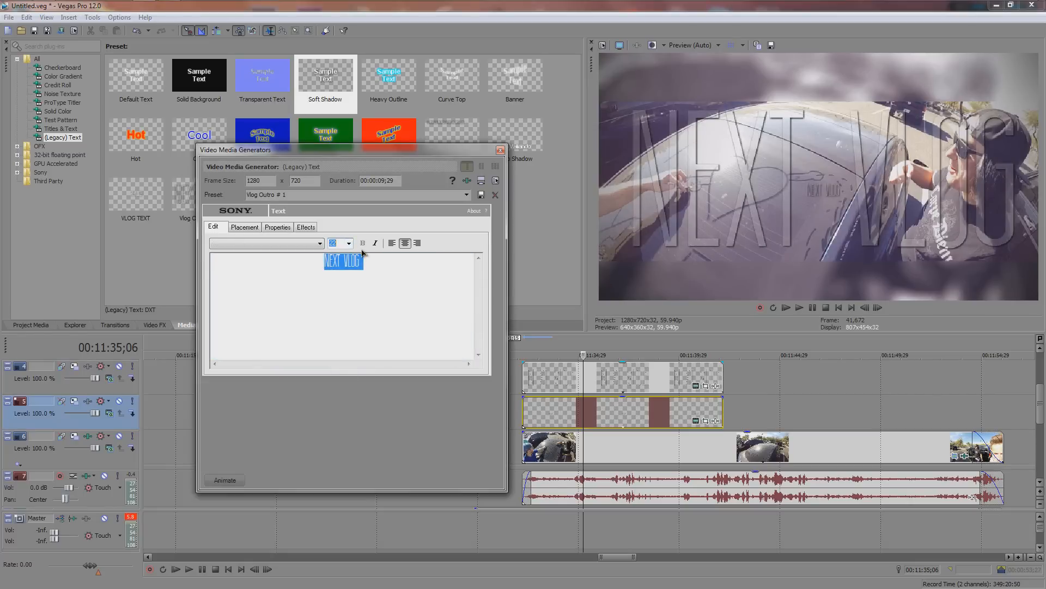
{"action": "scroll", "coordinate": [341, 246], "scroll_direction": "down", "scroll_amount": 5}
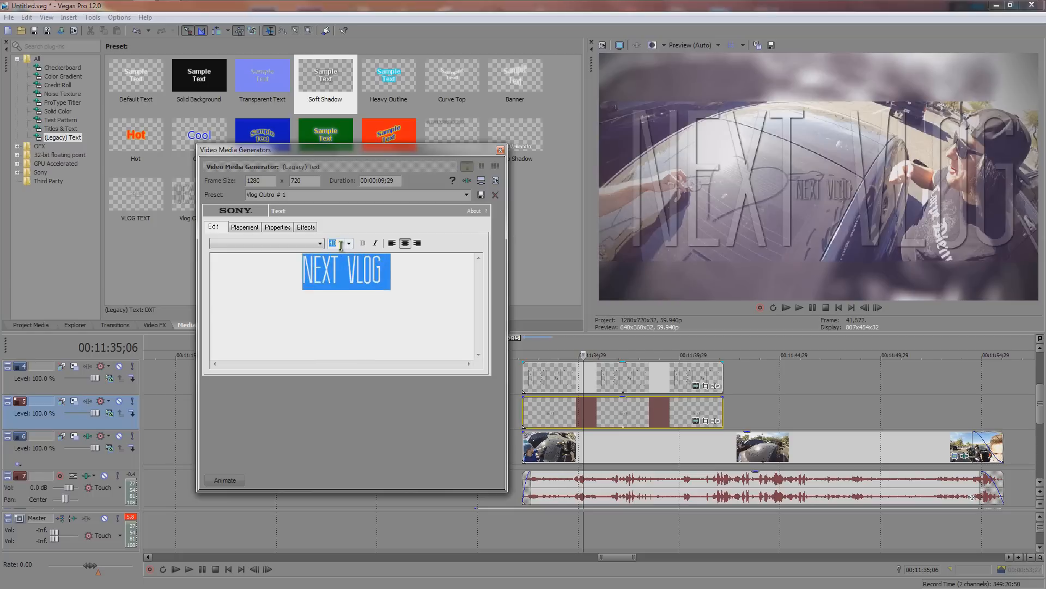
{"action": "scroll", "coordinate": [341, 245], "scroll_direction": "down", "scroll_amount": 1}
{"action": "scroll", "coordinate": [341, 245], "scroll_direction": "down", "scroll_amount": 1}
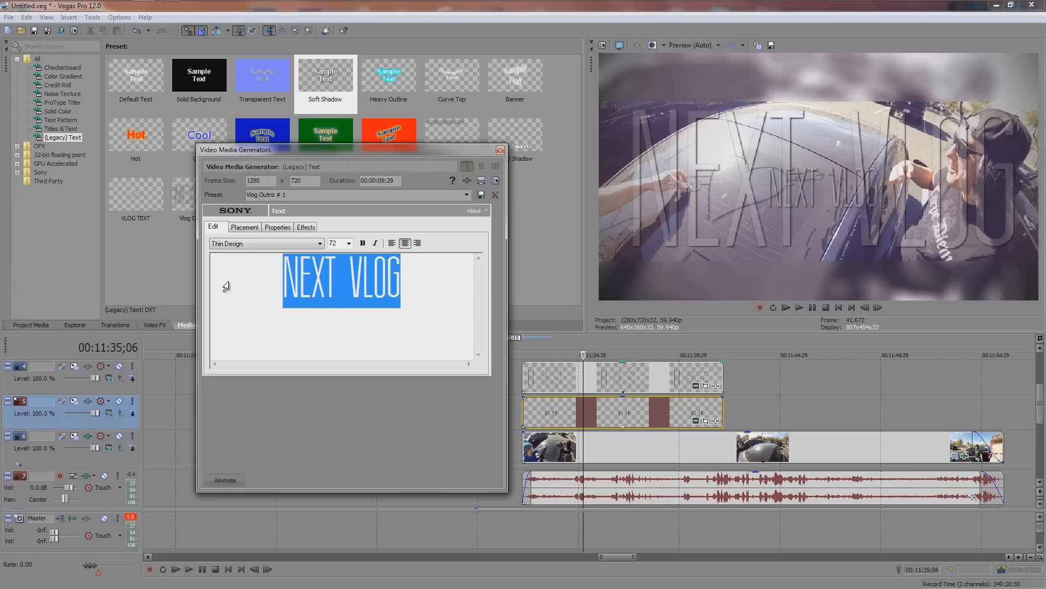
Replace the copied text with INSTAGRAM: and the account handle, and place it at about X -0.027, Y -0.781
{"action": "type", "text": "IN"}
{"action": "key", "text": "BackSpace"}
{"action": "key", "text": "BackSpace"}
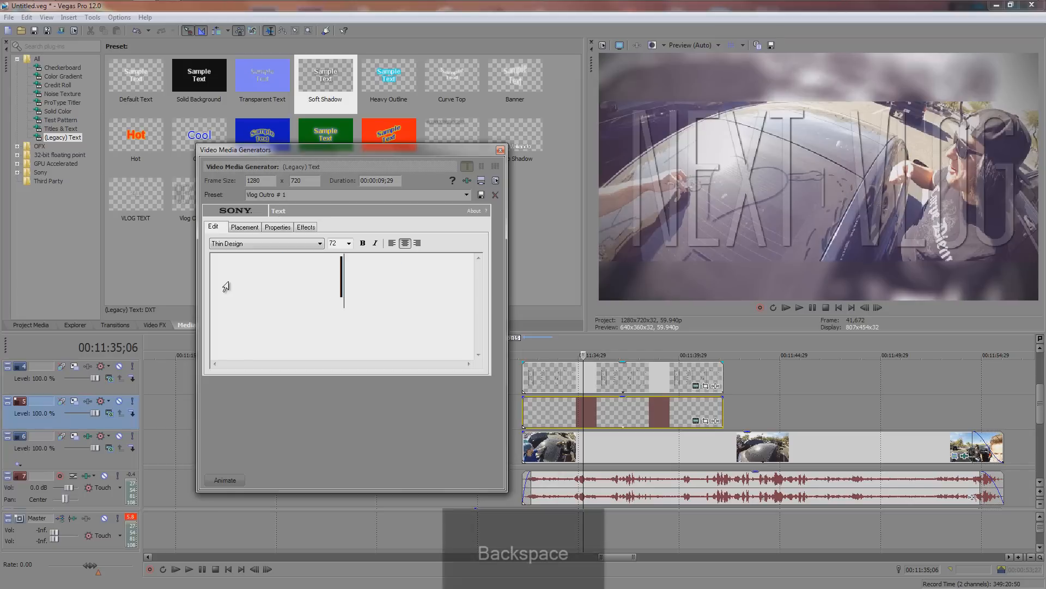
{"action": "type", "text": "IN"}
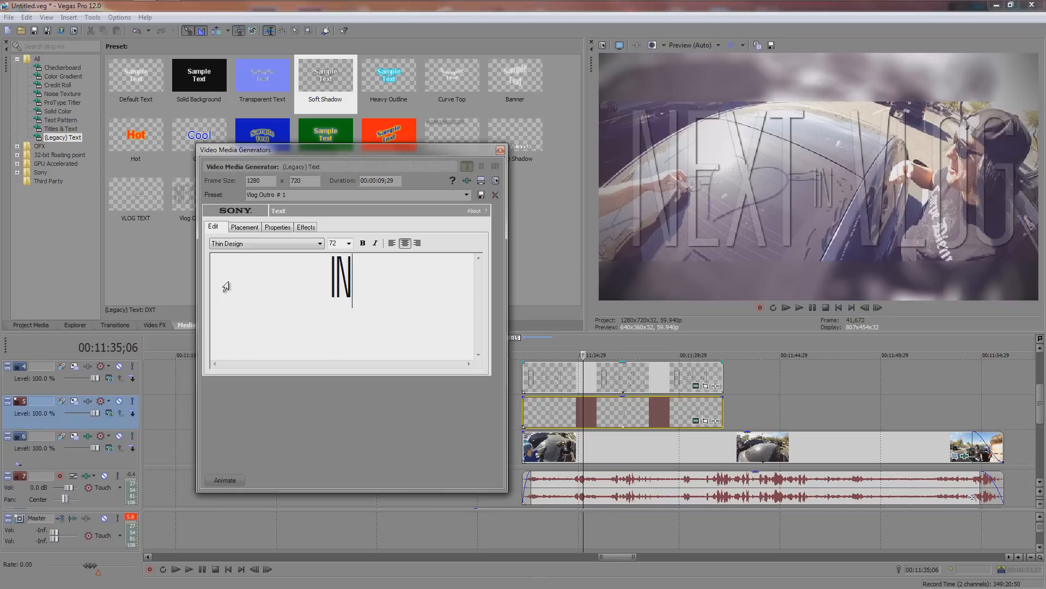
{"action": "type", "text": "STAG"}
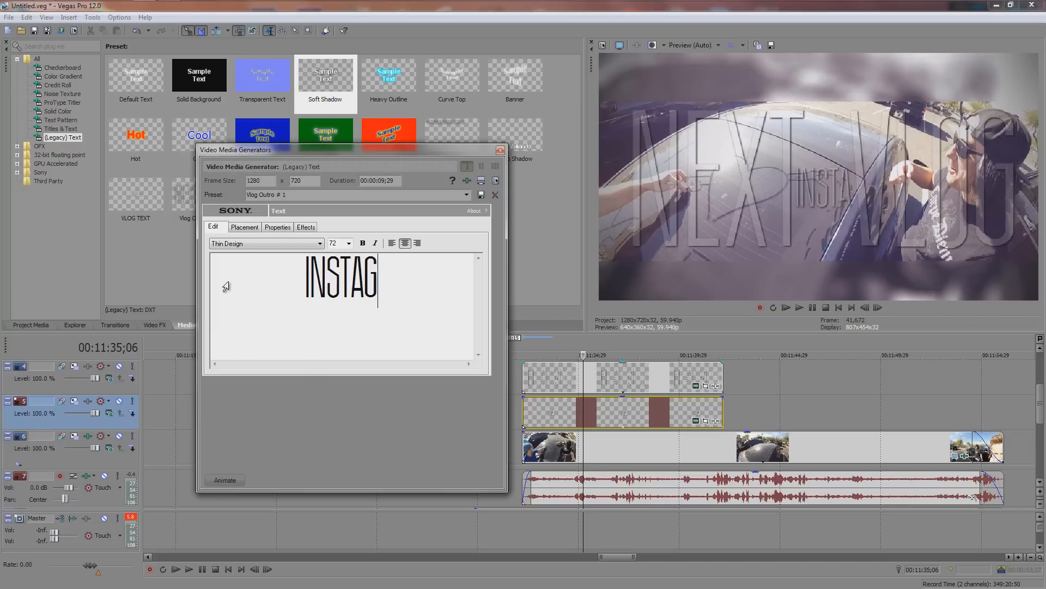
{"action": "type", "text": "RAM:"}
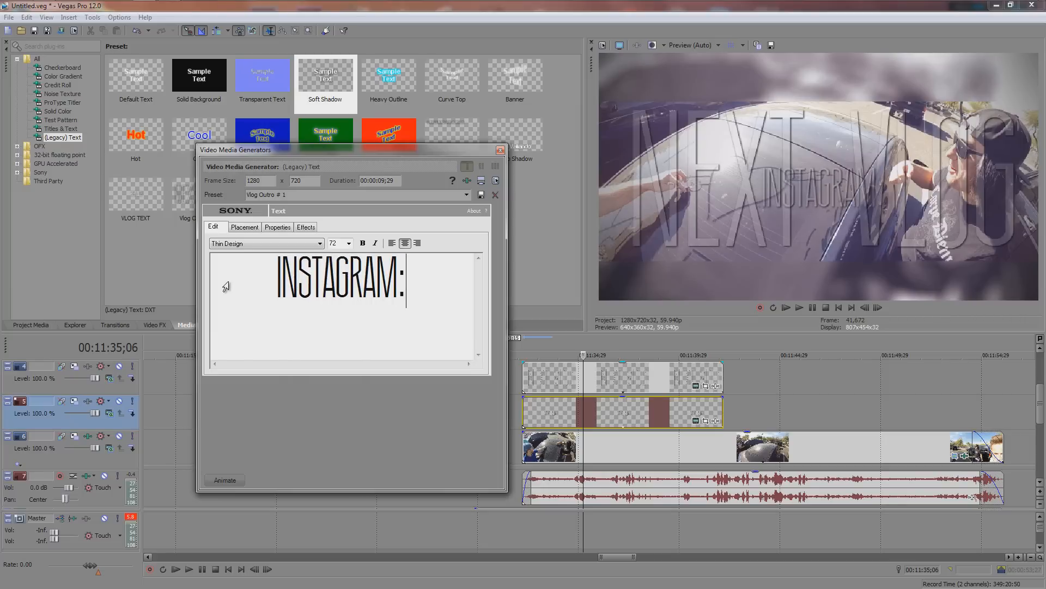
{"action": "type", "text": " e____square"}
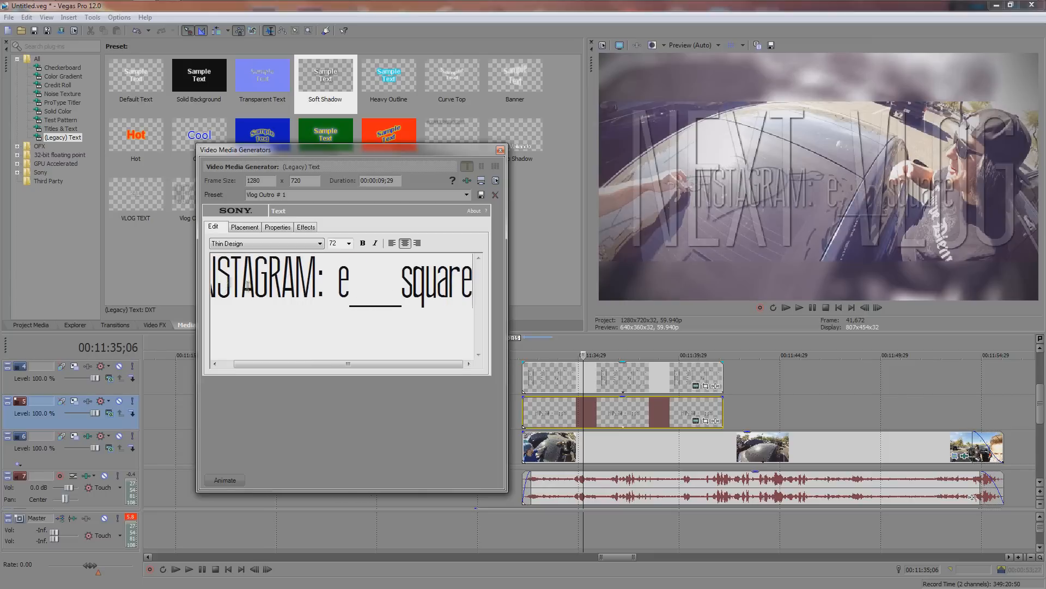
{"action": "left_click", "coordinate": [244, 226]}
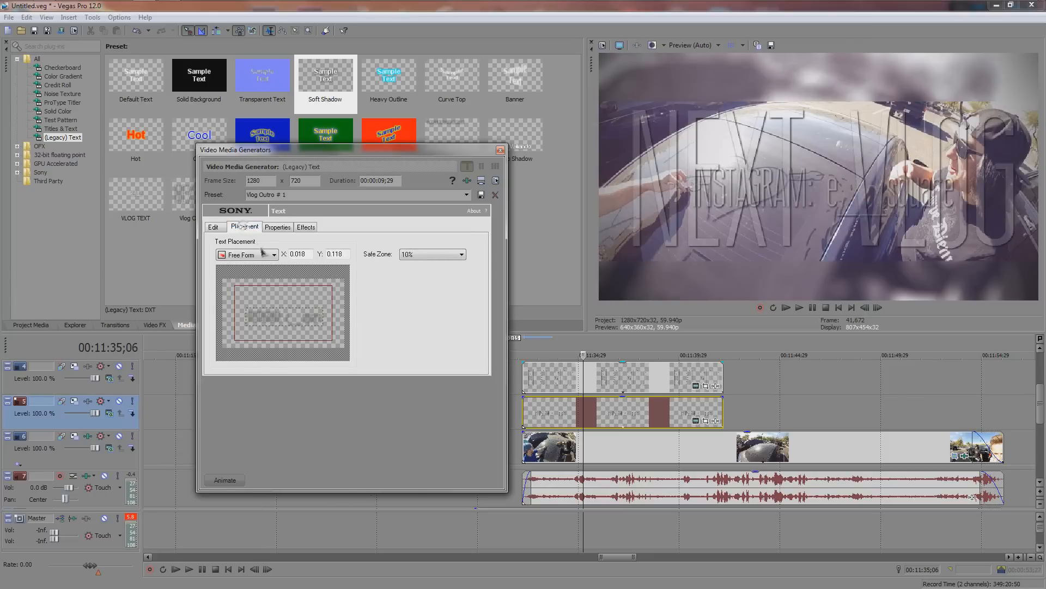
{"action": "left_click_drag", "start_coordinate": [284, 316], "coordinate": [285, 289]}
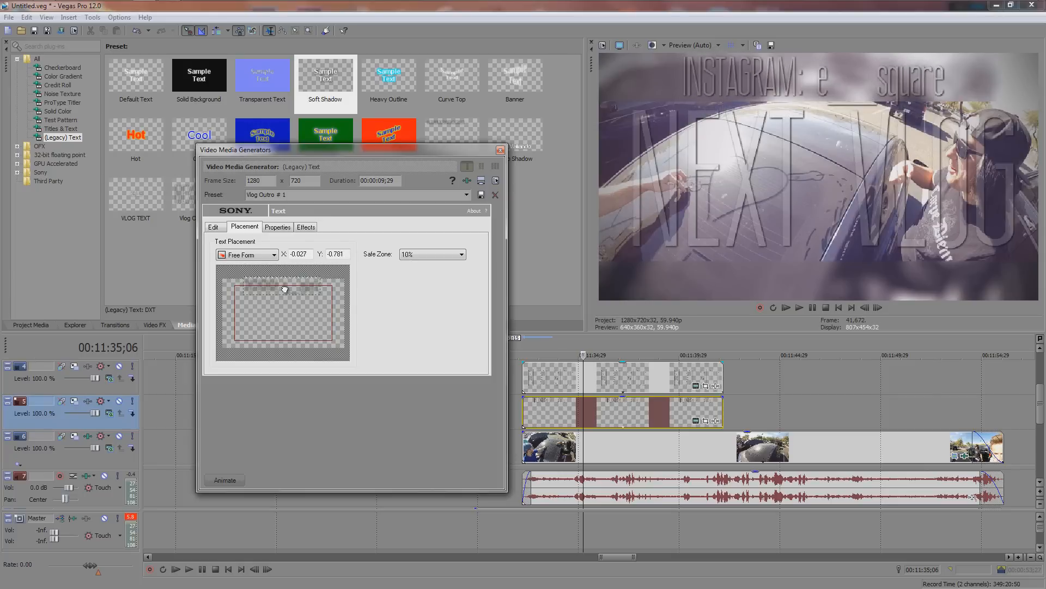
Set the whole Instagram line to font size 55 and reposition it at about X 0.009, Y -0.796
{"action": "left_click", "coordinate": [213, 227]}
{"action": "double_click", "coordinate": [358, 283]}
{"action": "left_click", "coordinate": [345, 271]}
{"action": "key", "text": "ctrl+a"}
{"action": "left_click", "coordinate": [333, 245]}
{"action": "scroll", "coordinate": [333, 245], "scroll_direction": "up", "scroll_amount": 1}
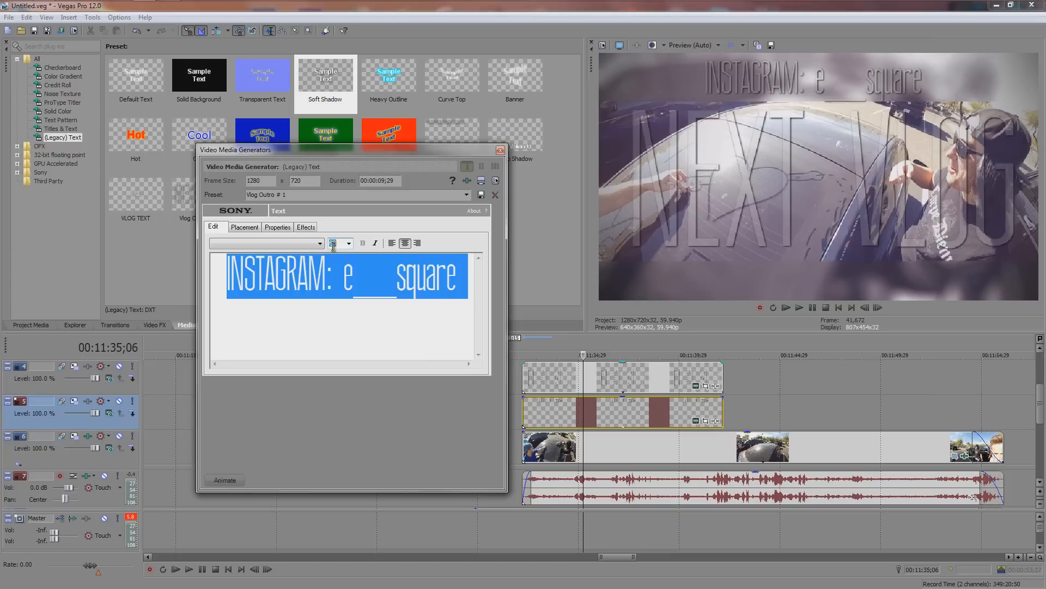
{"action": "scroll", "coordinate": [333, 246], "scroll_direction": "up", "scroll_amount": 1}
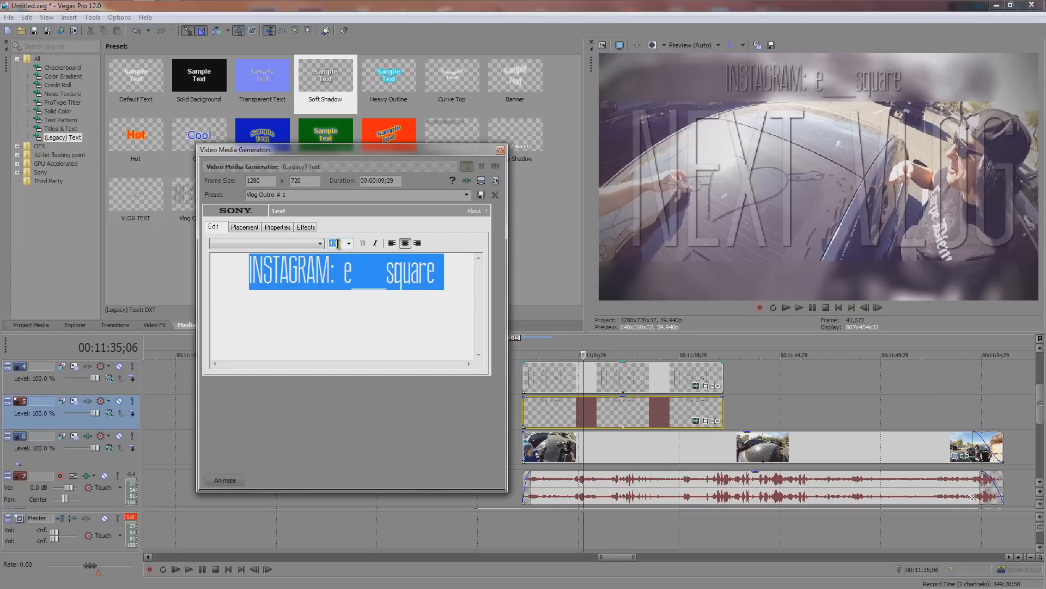
{"action": "type", "text": "55"}
{"action": "key", "text": "Return"}
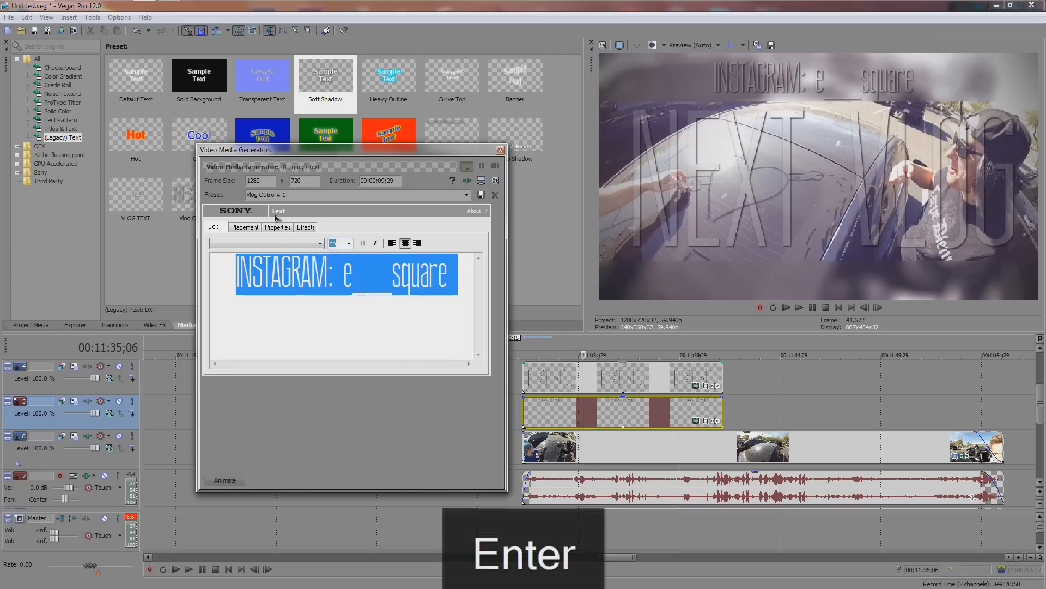
{"action": "left_click", "coordinate": [243, 227]}
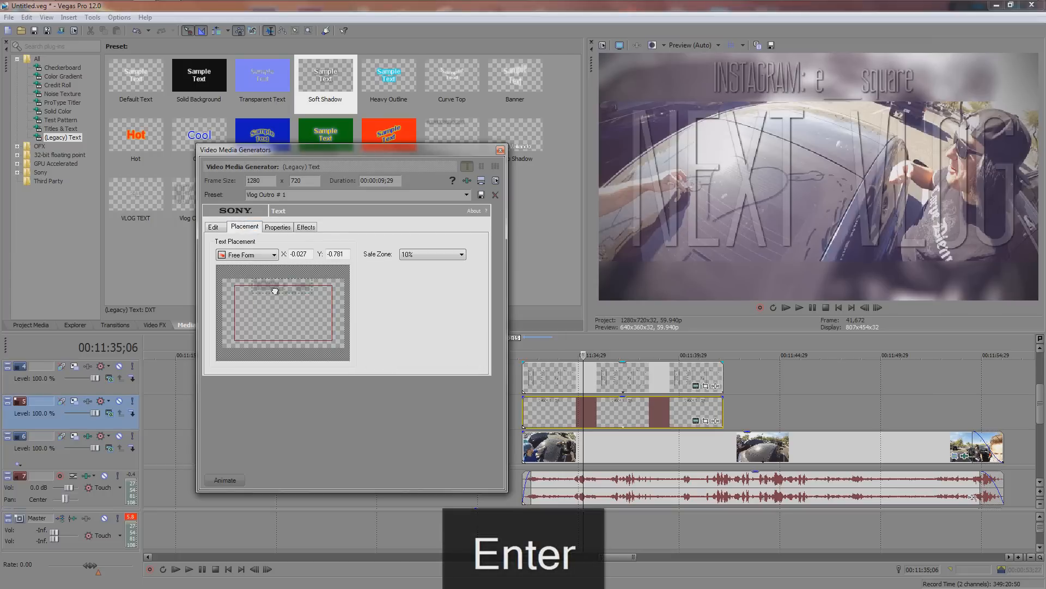
{"action": "left_click_drag", "start_coordinate": [276, 291], "coordinate": [276, 290]}
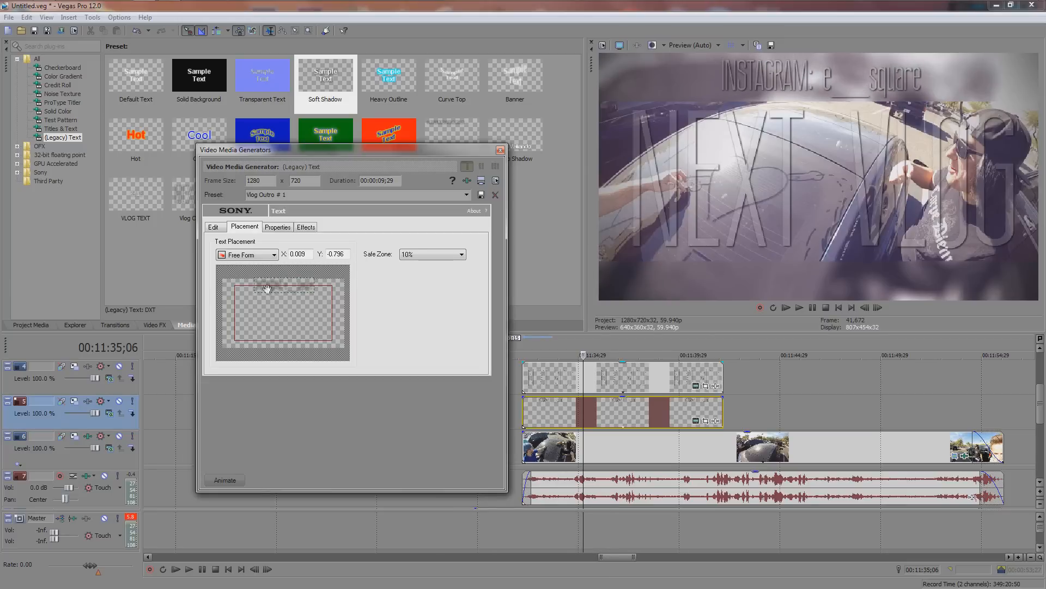
Change the Instagram line's text color to light green, R 161, G 255, B 181, with alpha 255
{"action": "left_click", "coordinate": [278, 227]}
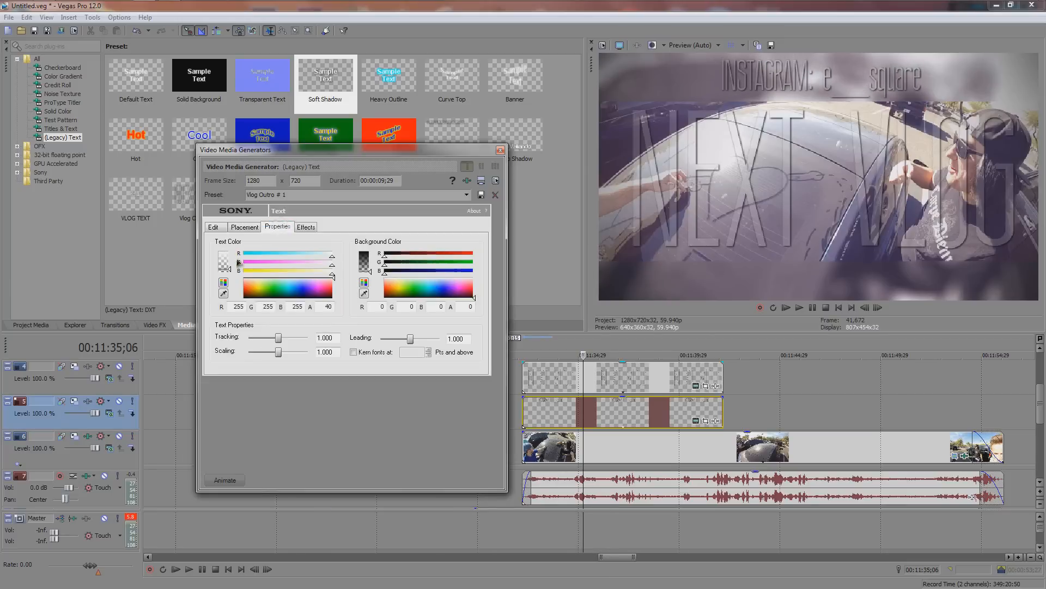
{"action": "left_click", "coordinate": [287, 283]}
{"action": "left_click", "coordinate": [292, 284]}
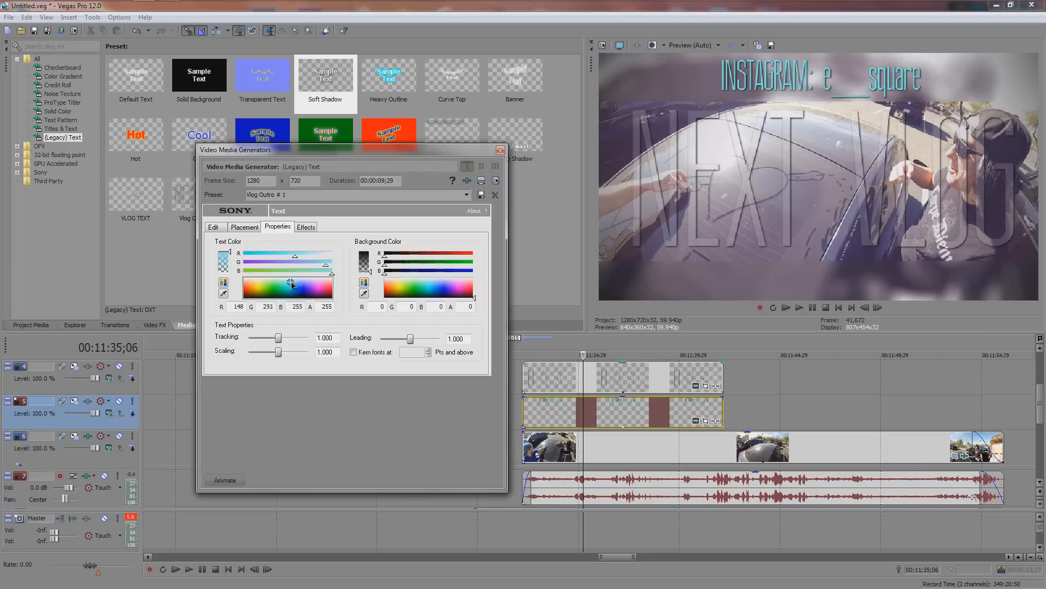
{"action": "left_click_drag", "start_coordinate": [292, 285], "coordinate": [276, 284]}
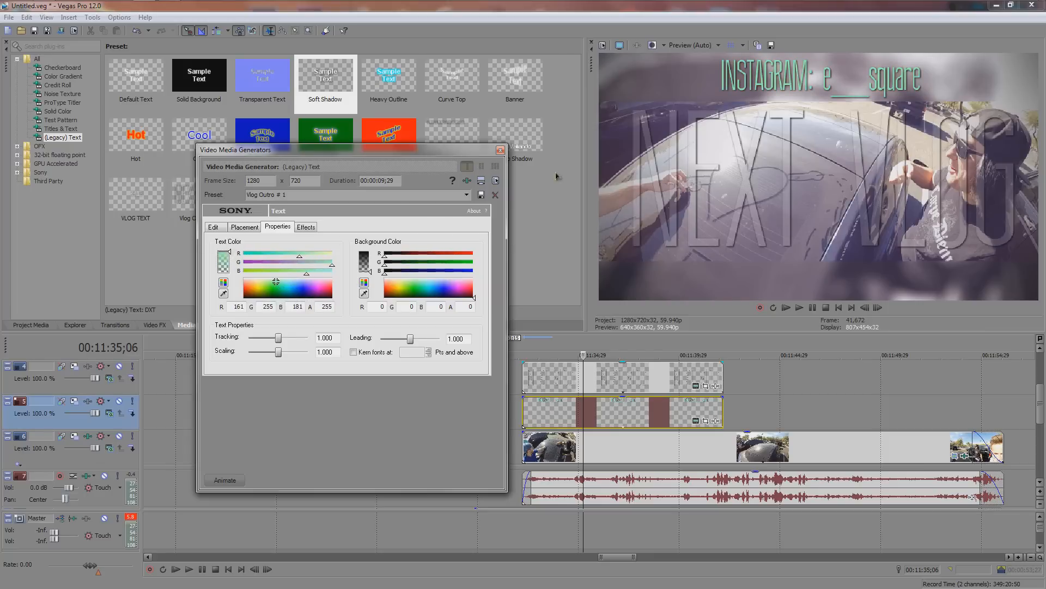
Replace the uppercase word INSTAGRAM with Instagram, keeping the colon and handle after it
{"action": "left_click", "coordinate": [213, 227]}
{"action": "double_click", "coordinate": [236, 273]}
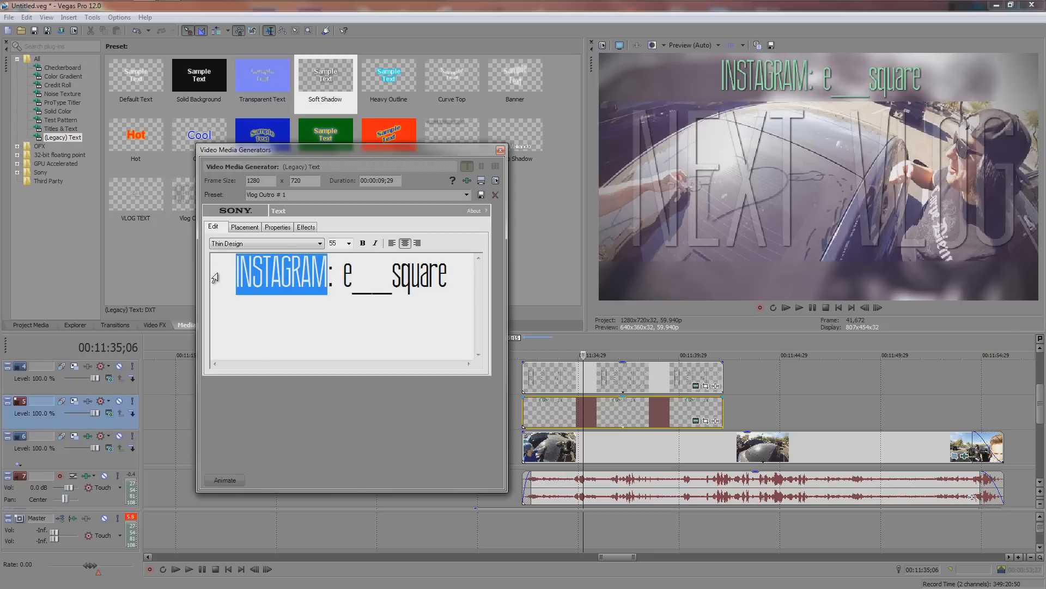
{"action": "type", "text": "Insta"}
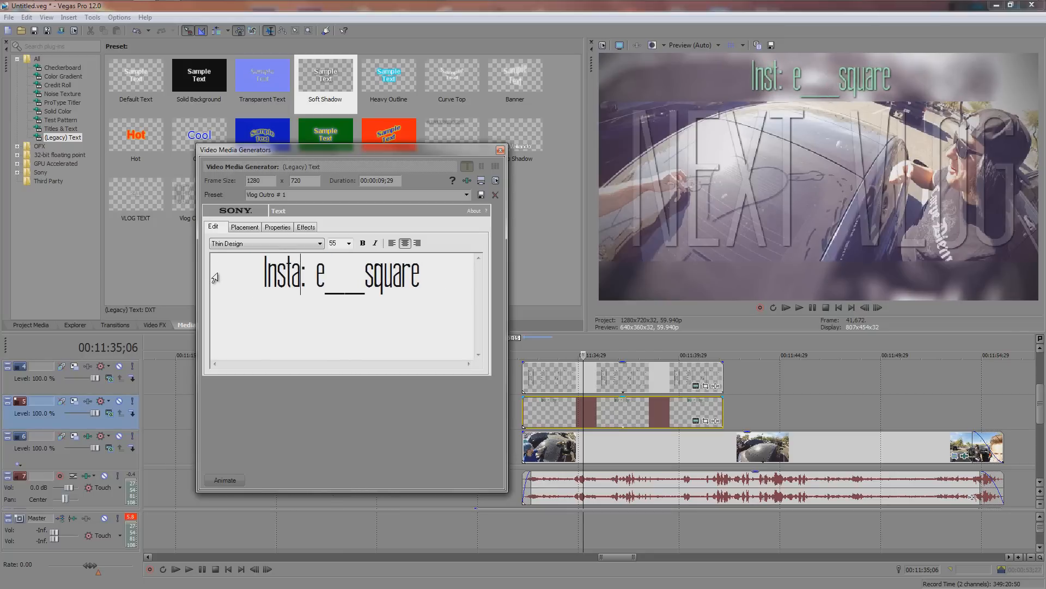
{"action": "type", "text": "gram"}
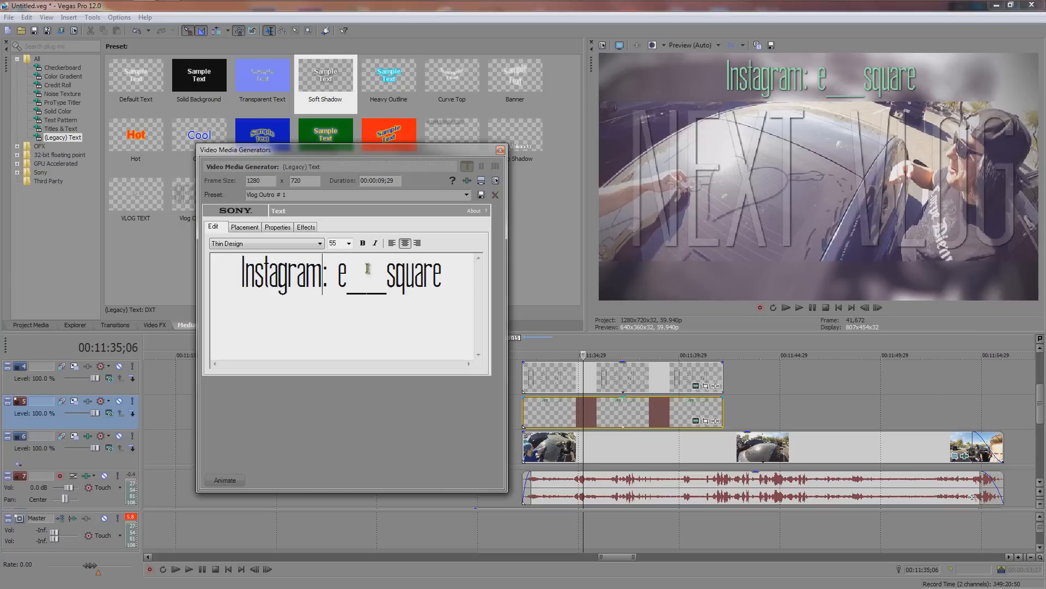
Apply the Insta Vlog preset to the Instagram text and close the media generator window
{"action": "left_click", "coordinate": [310, 197]}
{"action": "left_click", "coordinate": [466, 195]}
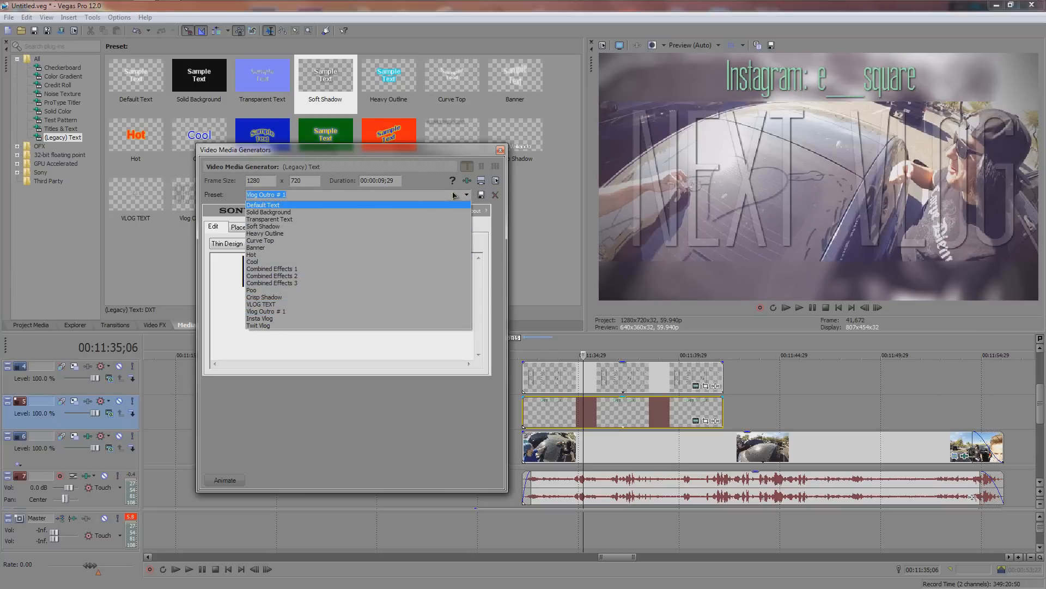
{"action": "left_click", "coordinate": [299, 322]}
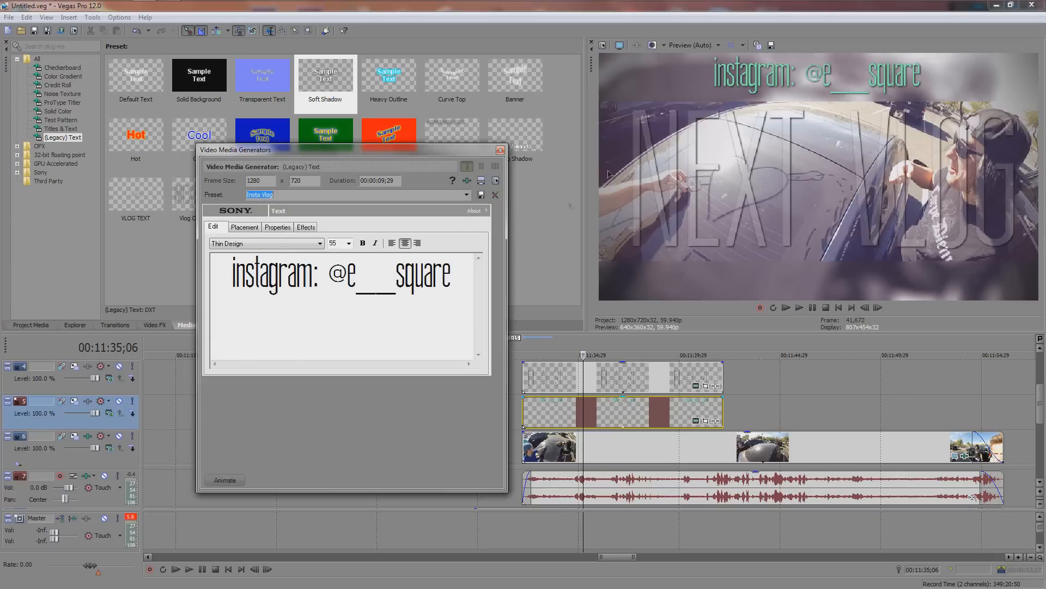
{"action": "left_click", "coordinate": [500, 150]}
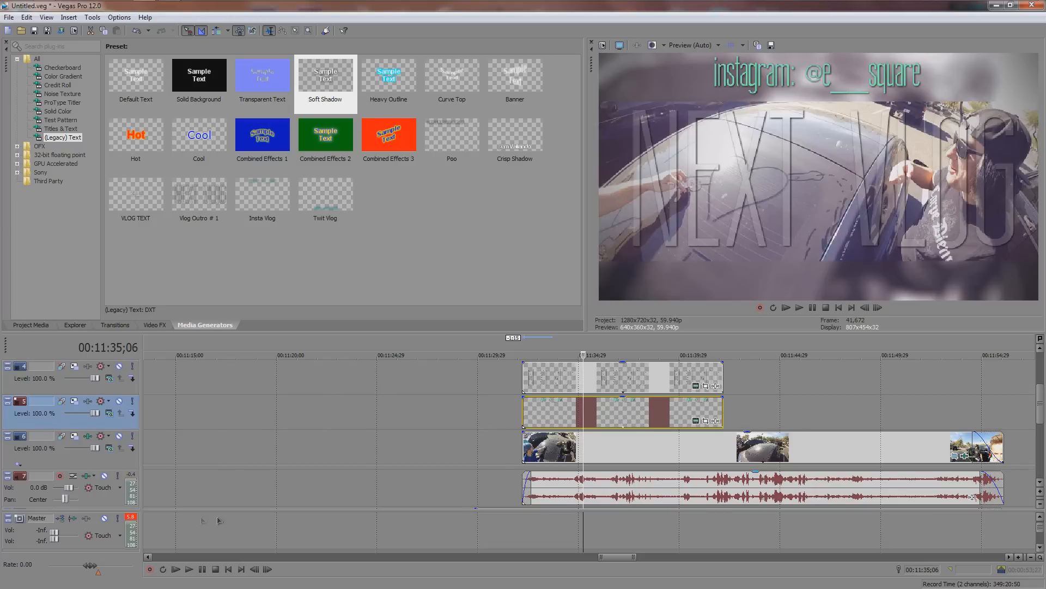
{"action": "left_click_drag", "start_coordinate": [173, 511], "coordinate": [172, 567]}
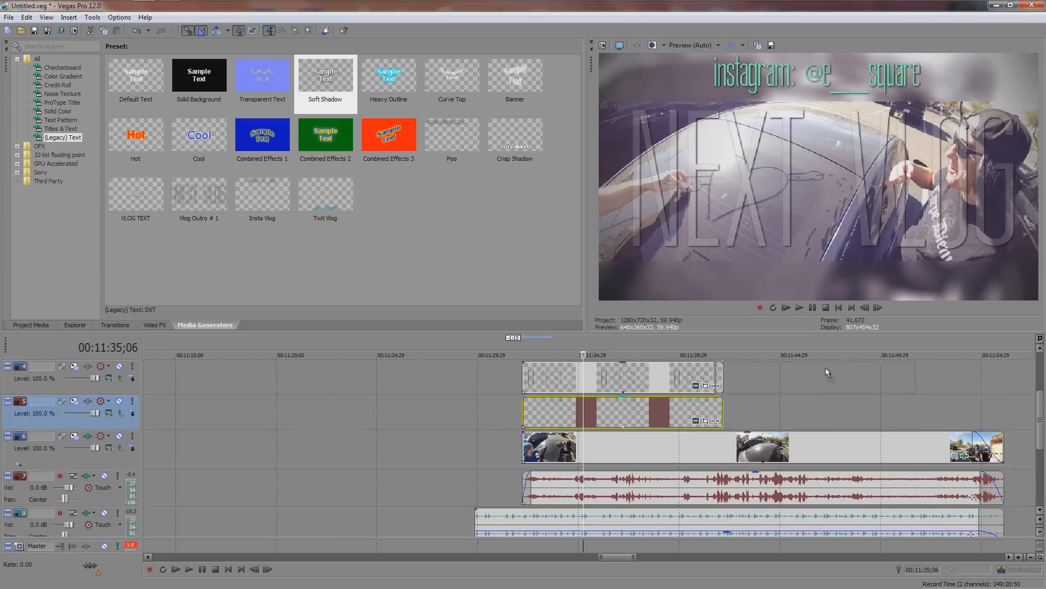
{"action": "scroll", "coordinate": [634, 422], "scroll_direction": "up", "scroll_amount": 2}
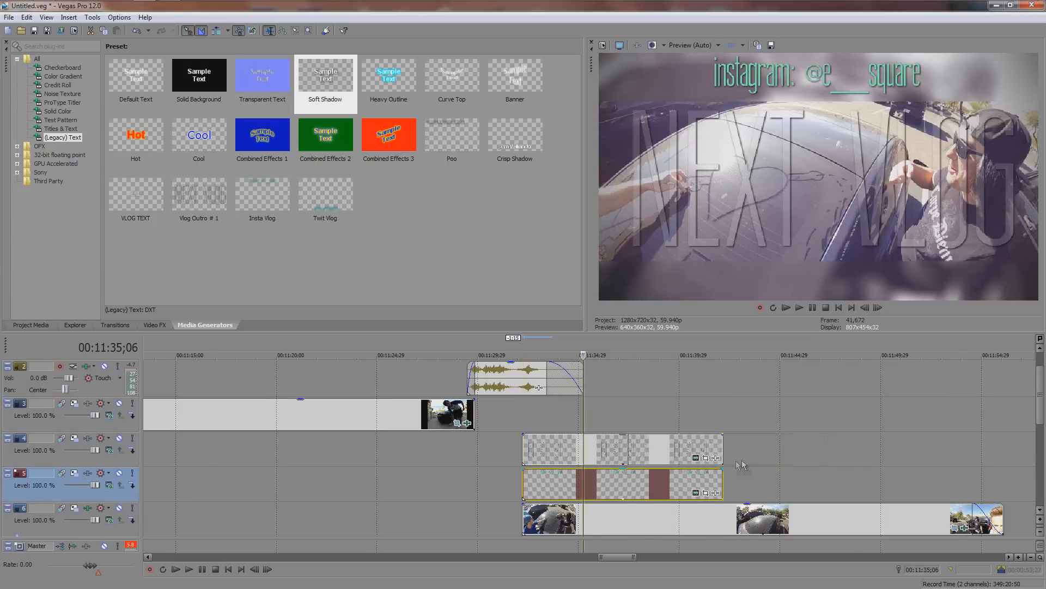
{"action": "key", "text": "ctrl+v"}
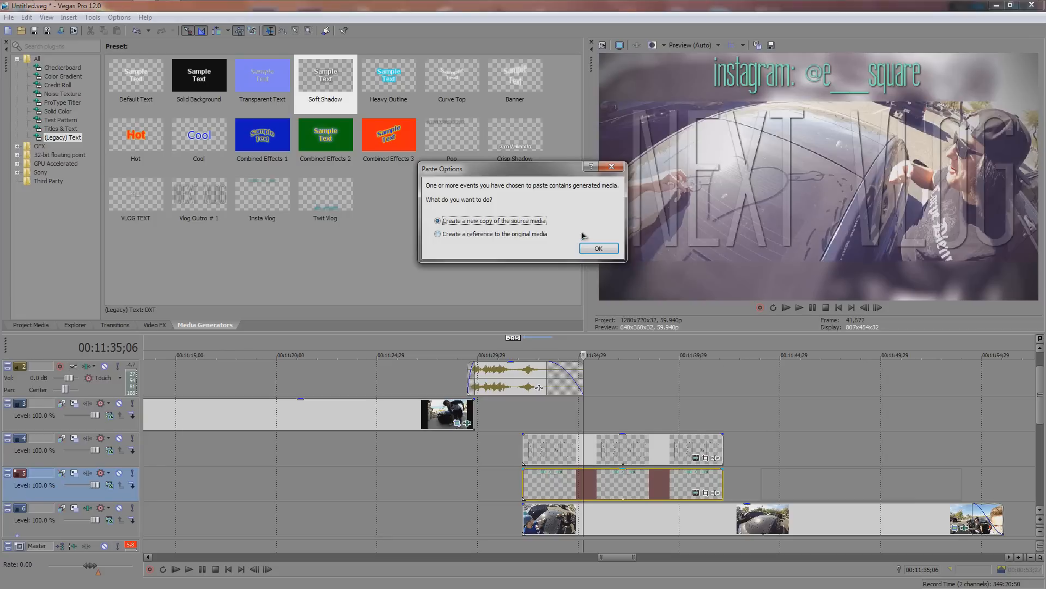
{"action": "left_click", "coordinate": [612, 167]}
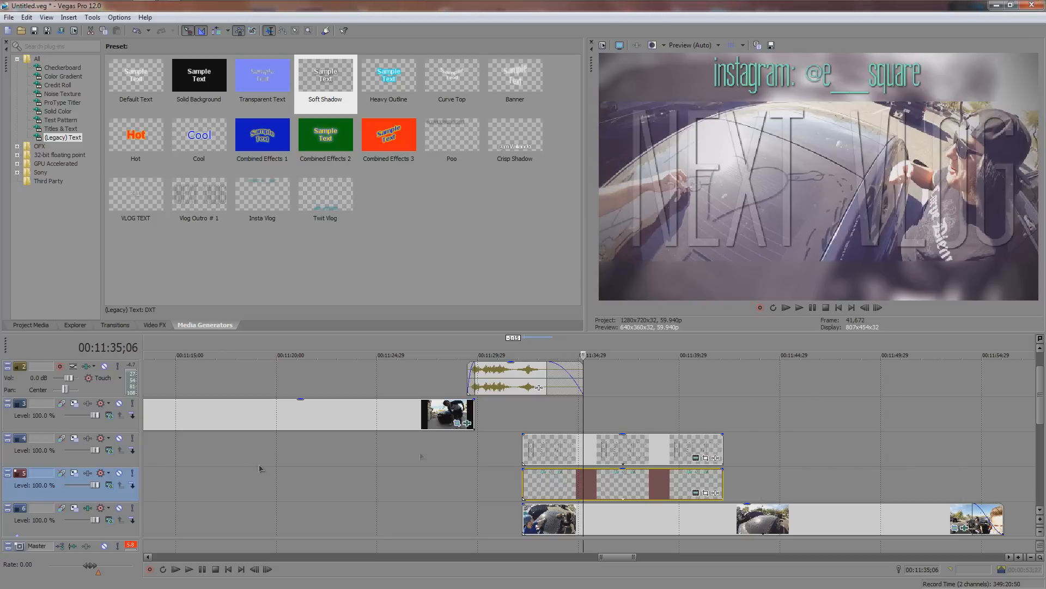
Insert a video track above the Instagram text track and copy the Instagram text event onto it, aligned with the original
{"action": "right_click", "coordinate": [75, 494]}
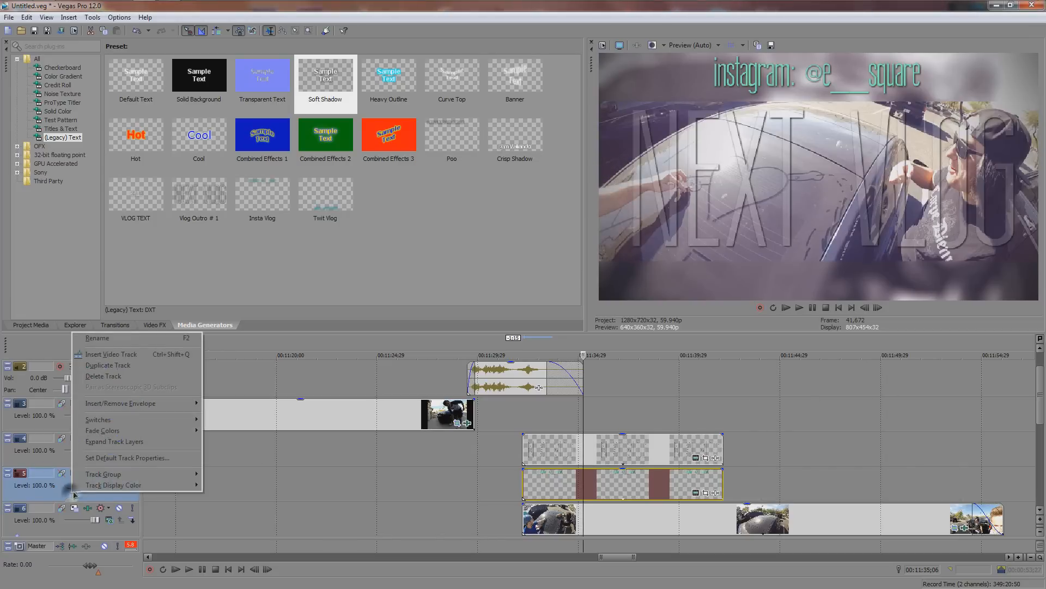
{"action": "left_click", "coordinate": [100, 354]}
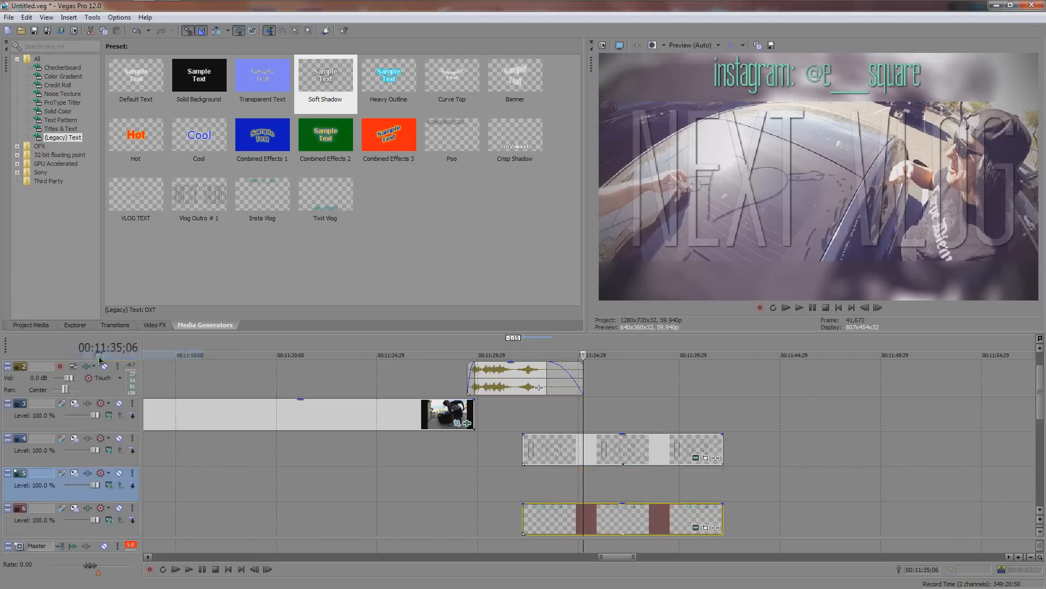
{"action": "left_click", "coordinate": [518, 474]}
{"action": "left_click", "coordinate": [582, 521]}
{"action": "left_click_drag", "start_coordinate": [625, 529], "coordinate": [626, 486]}
{"action": "left_click", "coordinate": [590, 250]}
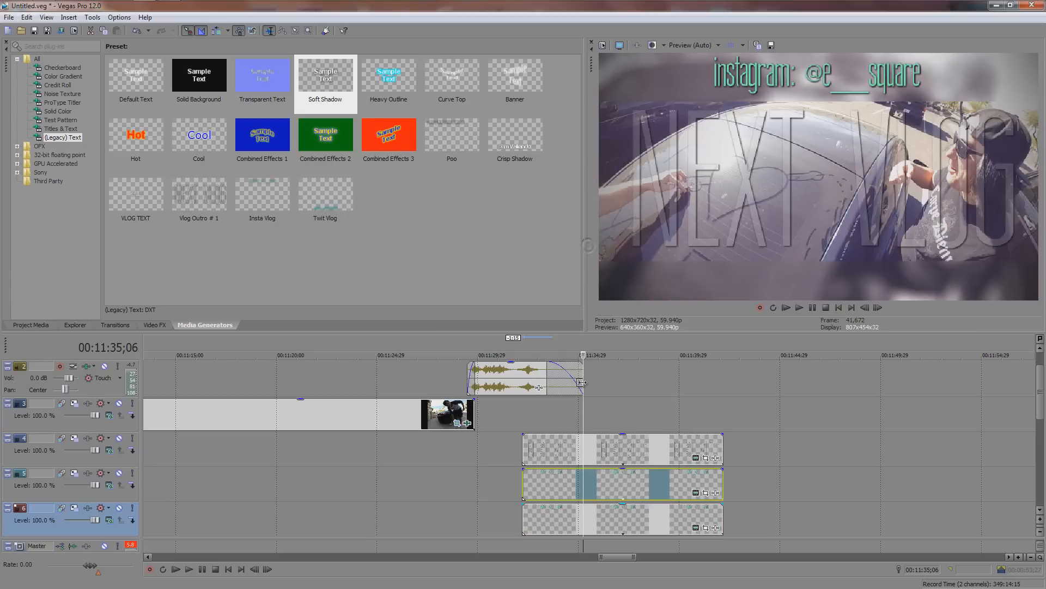
Open the copied text event's generated media and replace its text with twitter: followed by the Twitter handle
{"action": "left_click", "coordinate": [695, 492]}
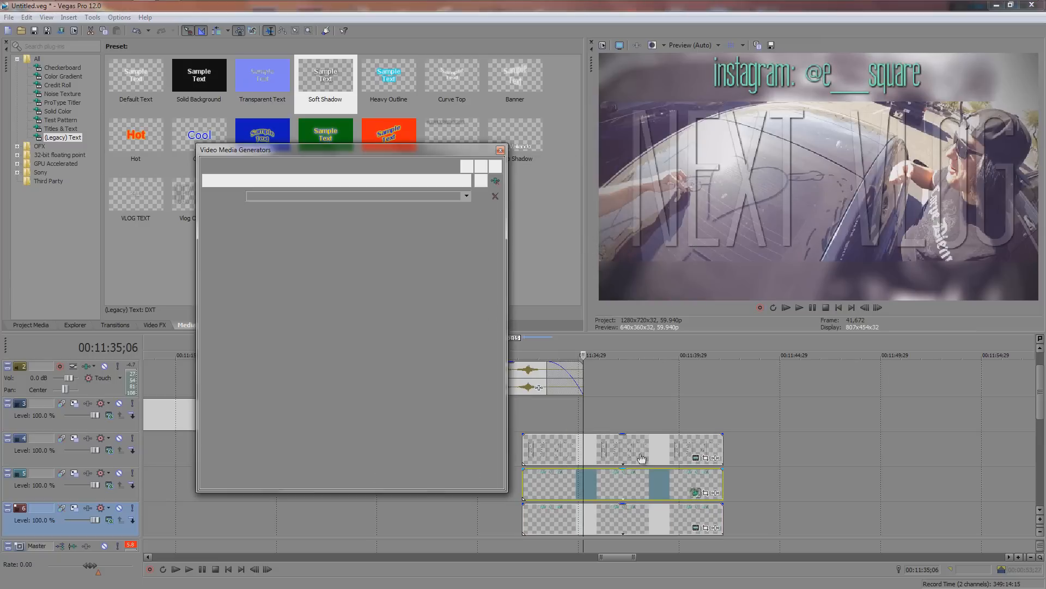
{"action": "left_click_drag", "start_coordinate": [460, 281], "coordinate": [208, 285]}
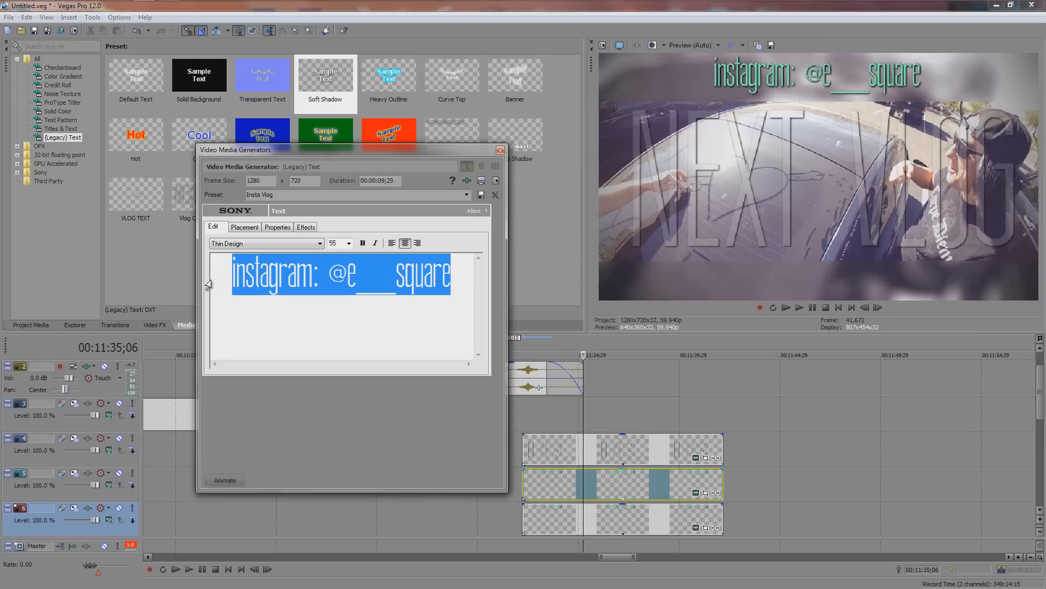
{"action": "type", "text": "twitter"}
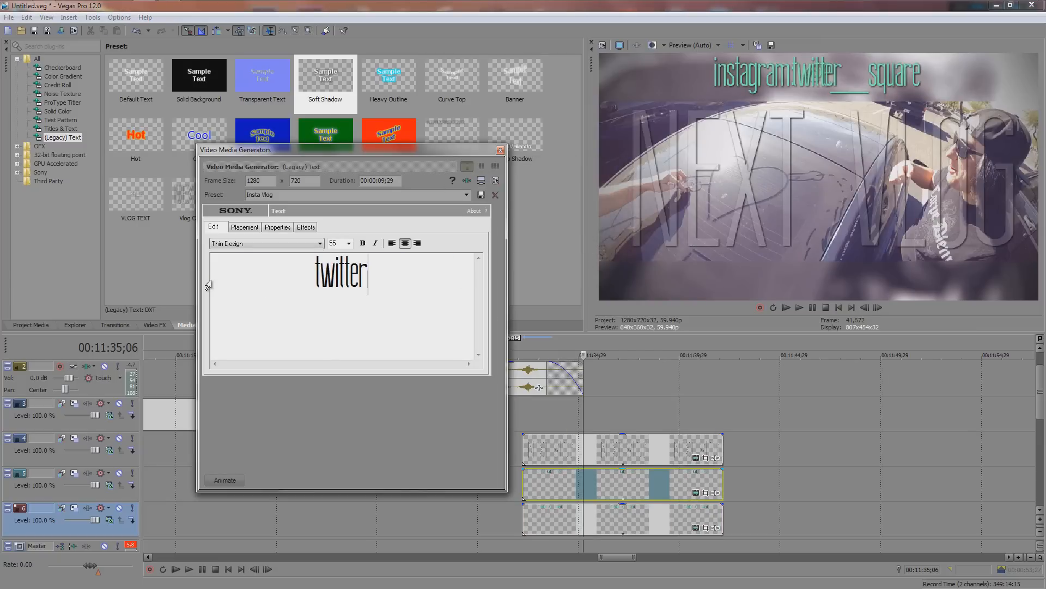
{"action": "type", "text": ": "}
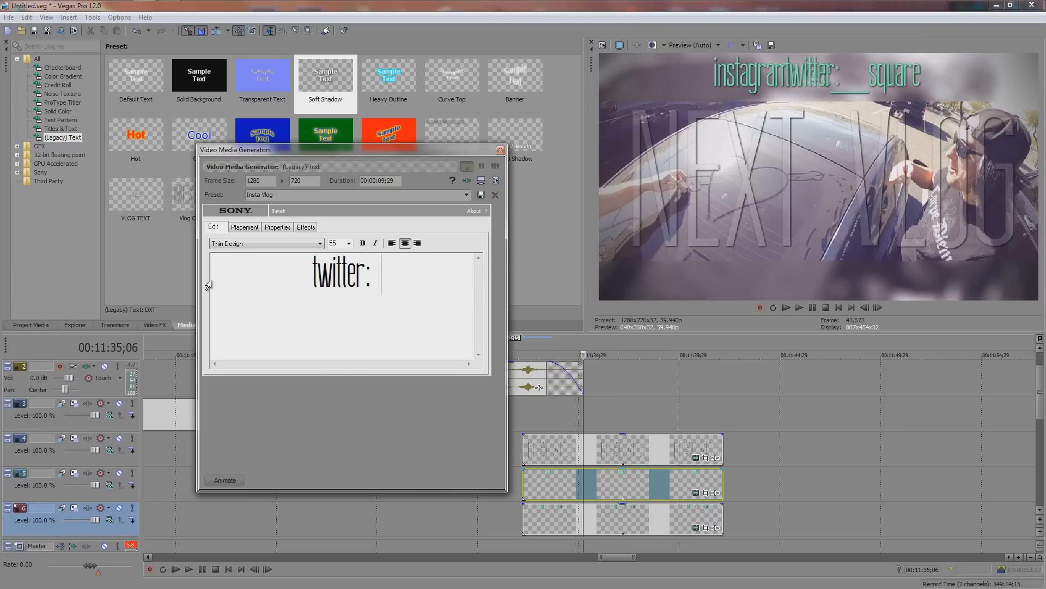
{"action": "type", "text": "chchcheckit"}
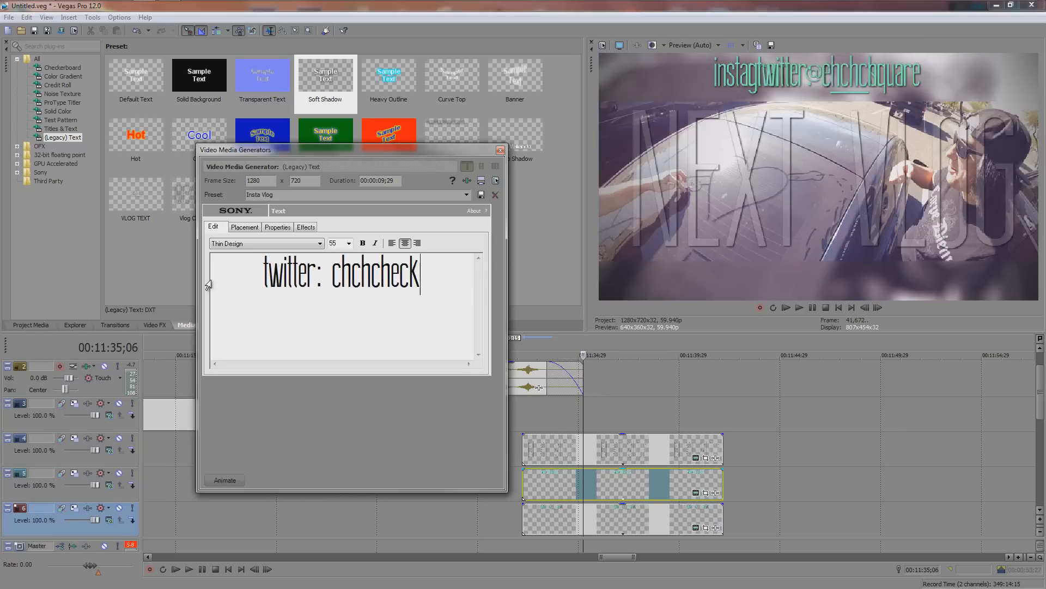
Reposition the Twitter line at about X 0.009, Y 0.859 and color it light blue, R 81, G 207, B 255
{"action": "left_click", "coordinate": [245, 227]}
{"action": "left_click_drag", "start_coordinate": [278, 289], "coordinate": [276, 344]}
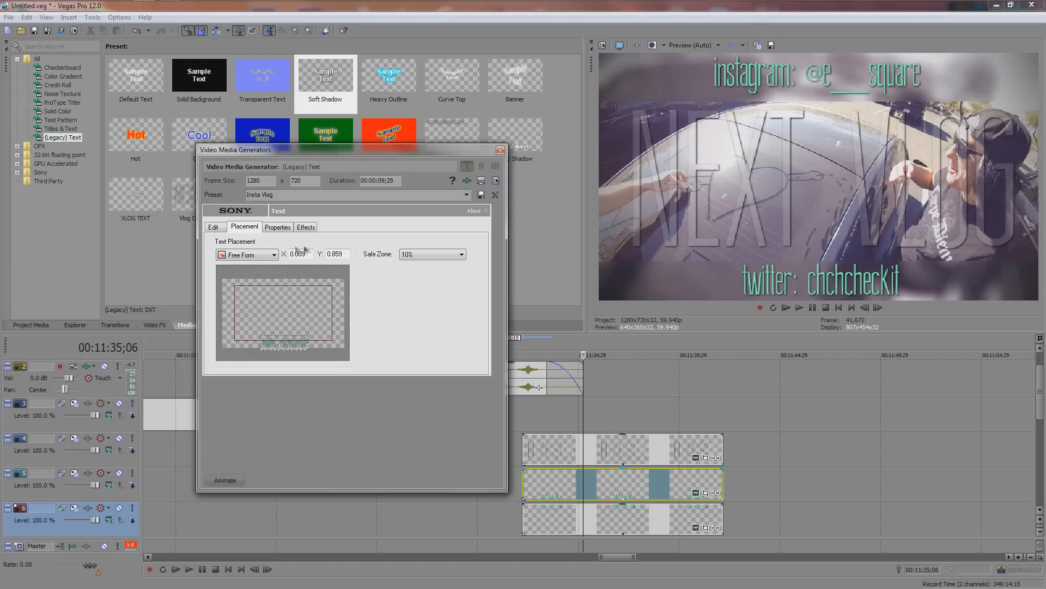
{"action": "left_click", "coordinate": [278, 228]}
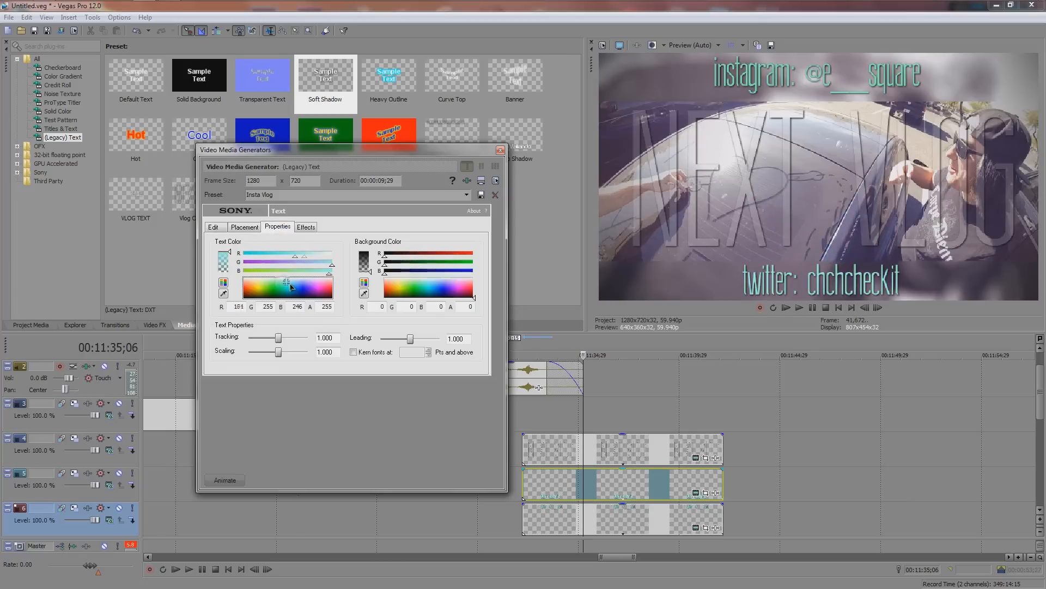
{"action": "left_click_drag", "start_coordinate": [293, 287], "coordinate": [297, 290]}
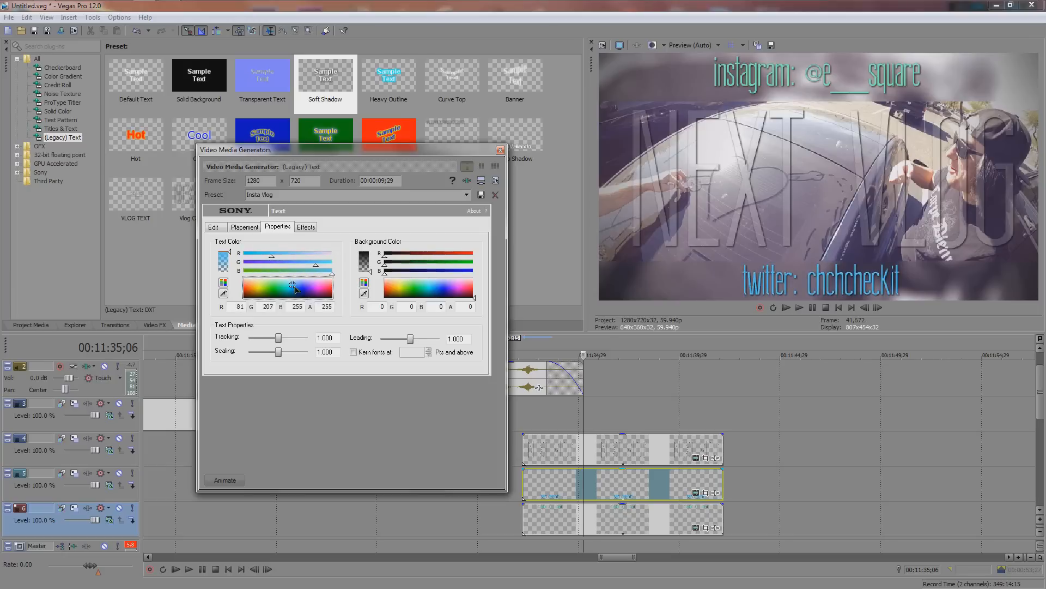
Apply the Twit Vlog preset to the Twitter text and close the media generator window
{"action": "left_click", "coordinate": [371, 195]}
{"action": "left_click", "coordinate": [467, 196]}
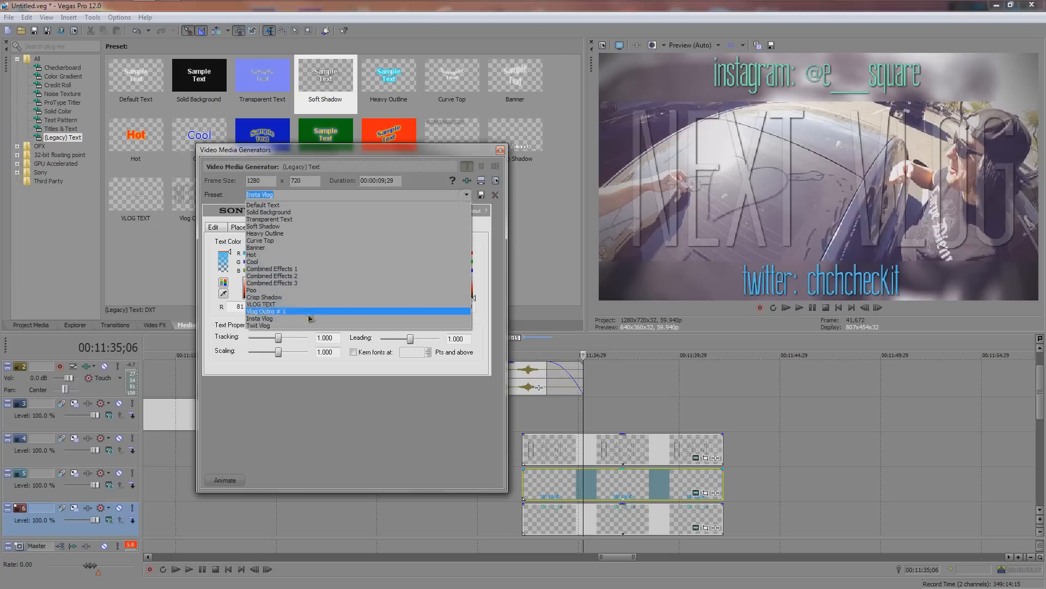
{"action": "left_click", "coordinate": [295, 325]}
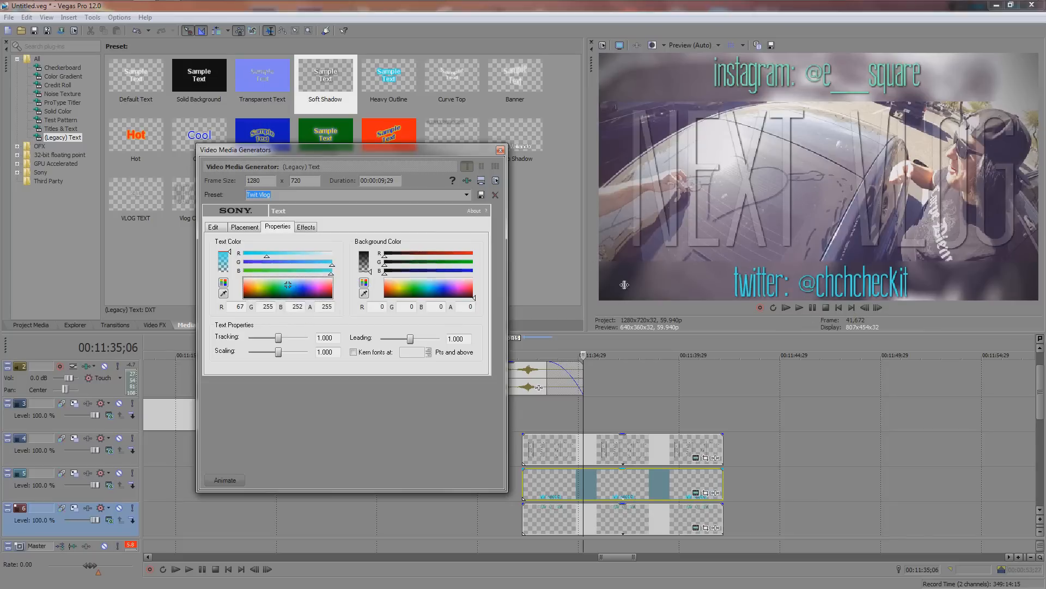
{"action": "left_click", "coordinate": [500, 151]}
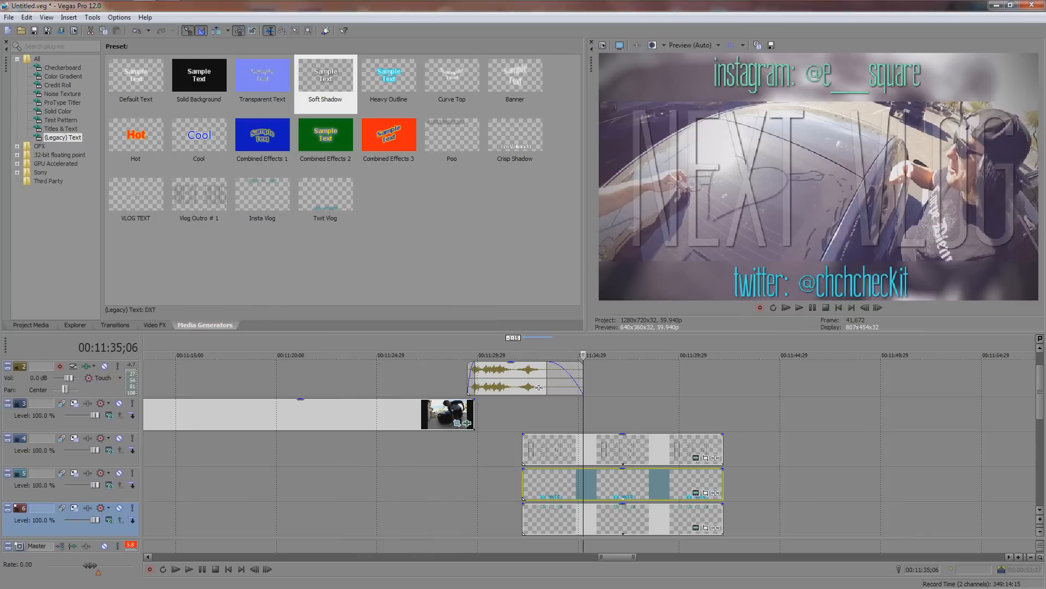
Extend the NEXT VLOG, Twitter and Instagram text events to the outro clip's end and give each a fade-out matching the clip's
{"action": "scroll", "coordinate": [1038, 404], "scroll_direction": "down", "scroll_amount": 3}
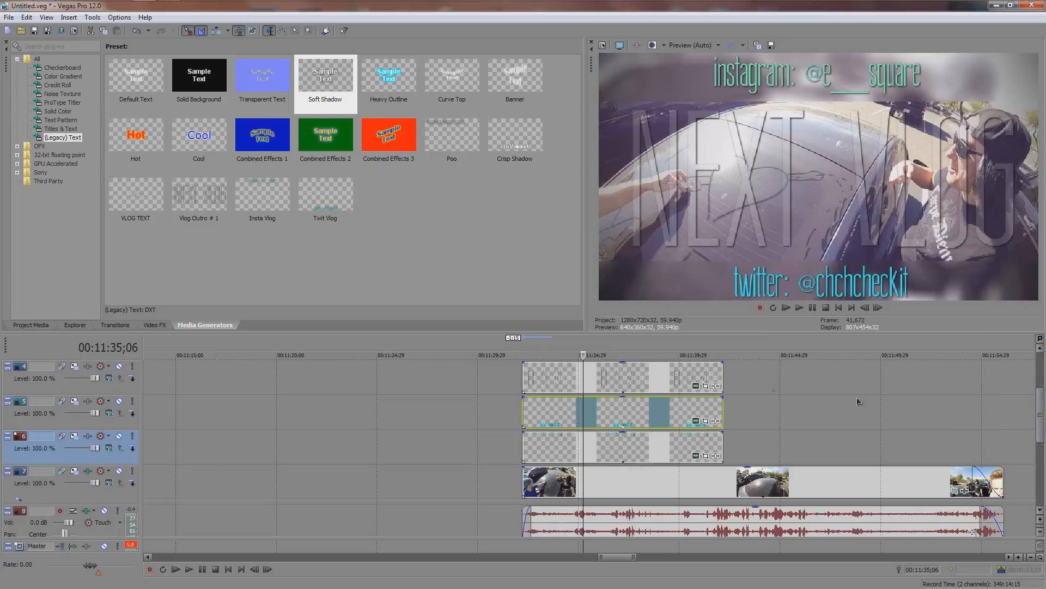
{"action": "left_click_drag", "start_coordinate": [725, 381], "coordinate": [1004, 382]}
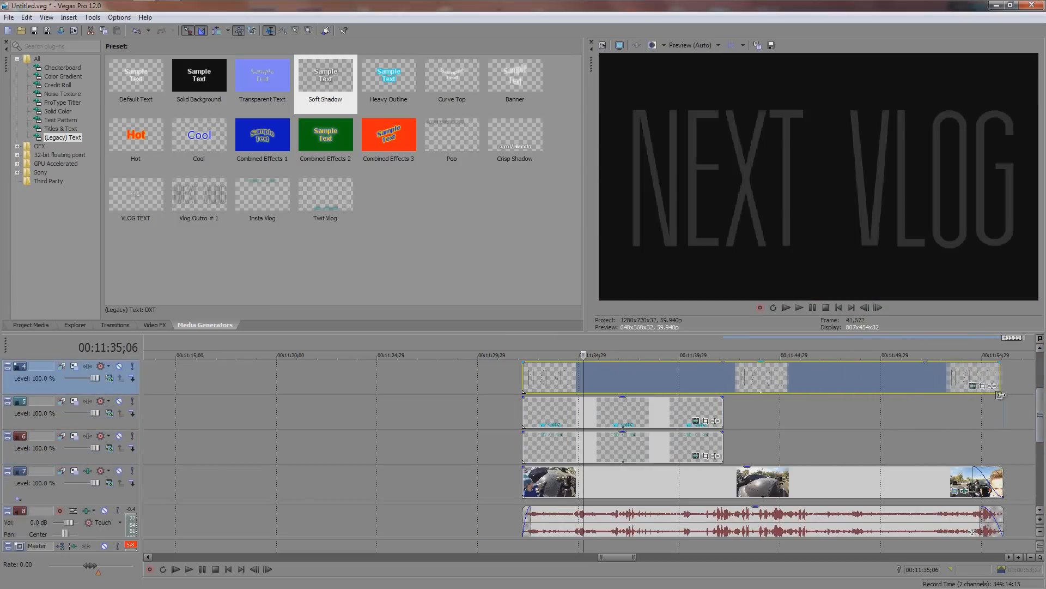
{"action": "left_click_drag", "start_coordinate": [720, 413], "coordinate": [1004, 413]}
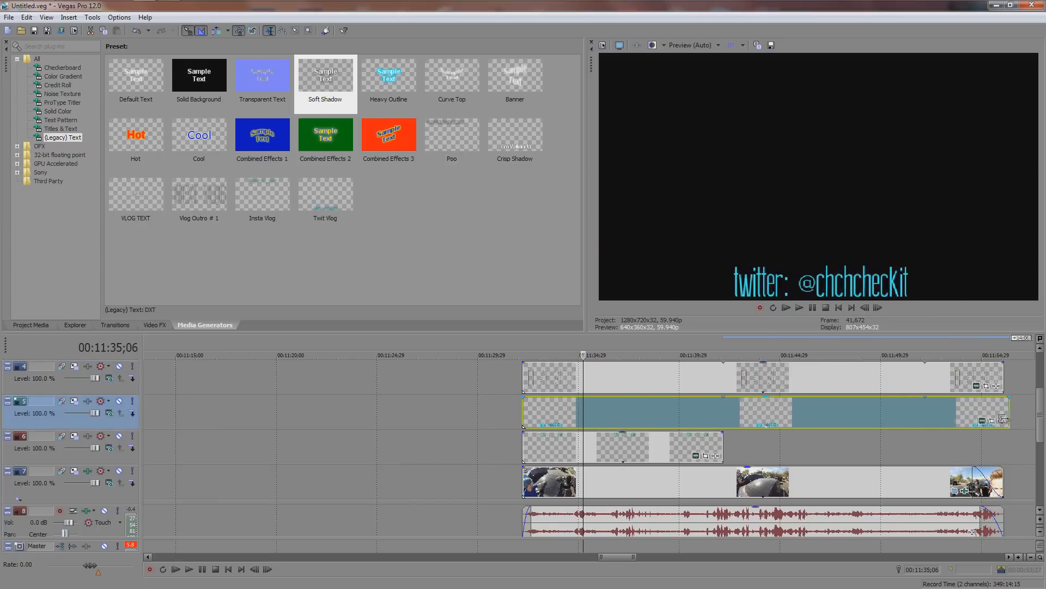
{"action": "left_click_drag", "start_coordinate": [723, 439], "coordinate": [975, 437]}
{"action": "left_click_drag", "start_coordinate": [1004, 398], "coordinate": [974, 402]}
{"action": "left_click_drag", "start_coordinate": [1003, 367], "coordinate": [973, 369]}
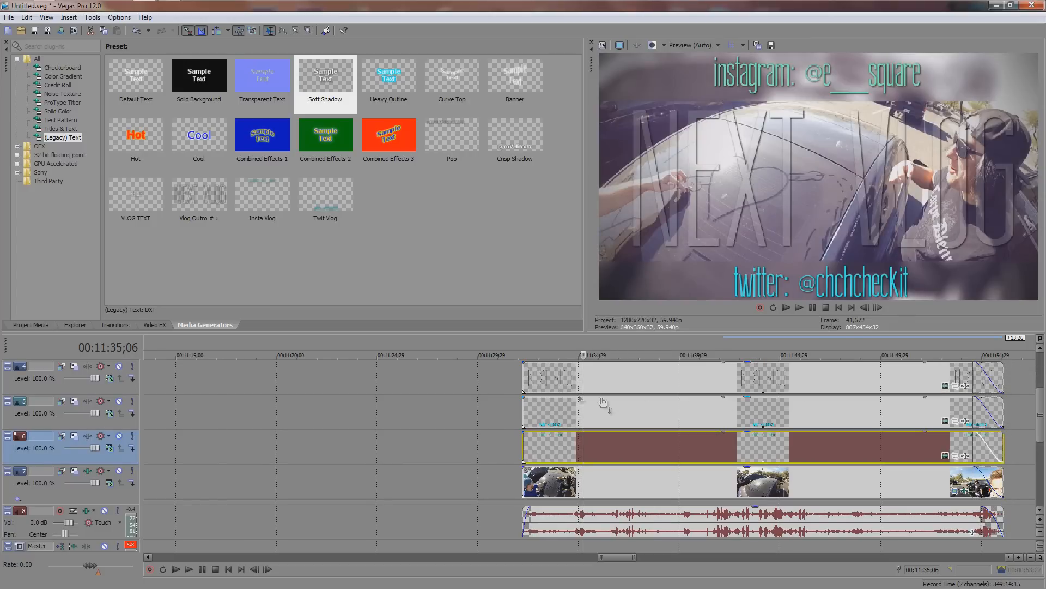
Play the outro from its start to review the text overlays on the blurred clip
{"action": "left_click", "coordinate": [524, 378]}
{"action": "key", "text": "space"}
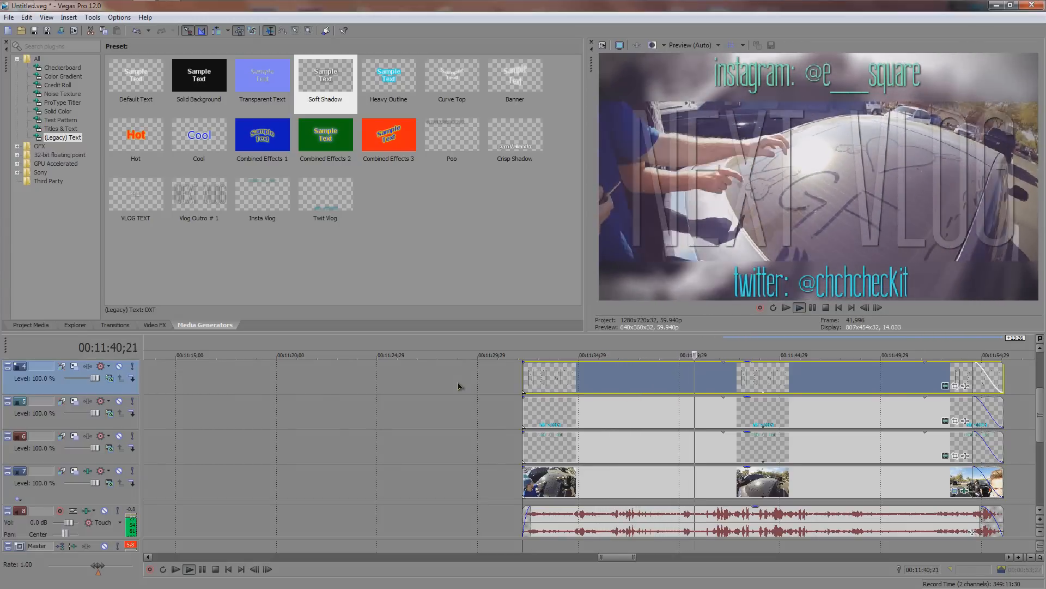
{"action": "key", "text": "space"}
{"action": "scroll", "coordinate": [506, 436], "scroll_direction": "down", "scroll_amount": 5}
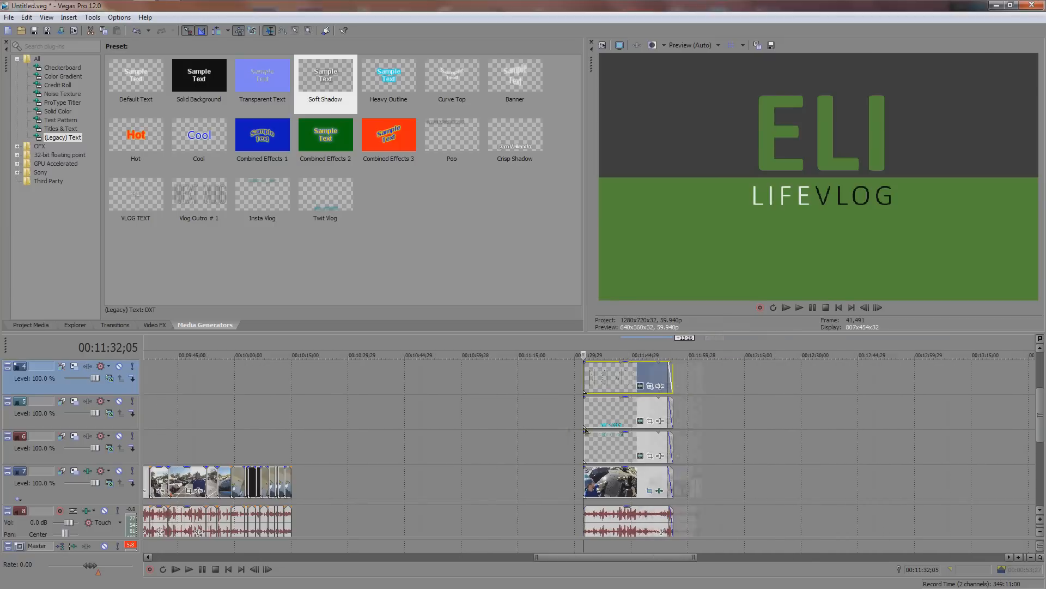
{"action": "mouse_move", "coordinate": [1041, 410]}
{"action": "left_mouse_down"}
{"action": "mouse_move", "coordinate": [1044, 434]}
{"action": "mouse_move", "coordinate": [1041, 411]}
{"action": "left_mouse_up"}
{"action": "left_click", "coordinate": [614, 409]}
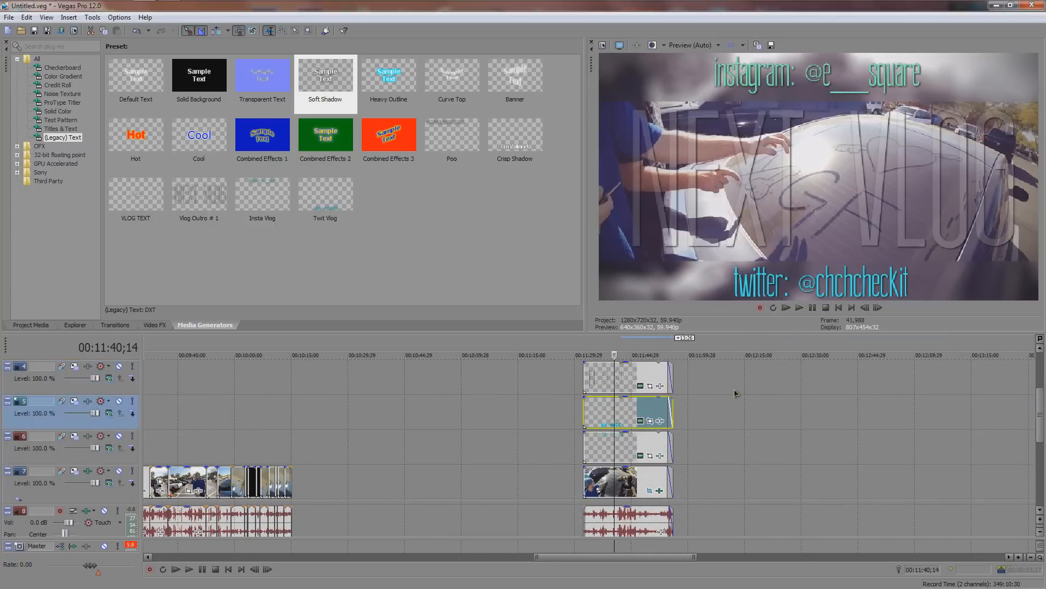
Apply the Vlog Outro preset to both the Defocus and Saturation Adjust effects of the outro clip
{"action": "left_click", "coordinate": [632, 483]}
{"action": "left_click", "coordinate": [659, 490]}
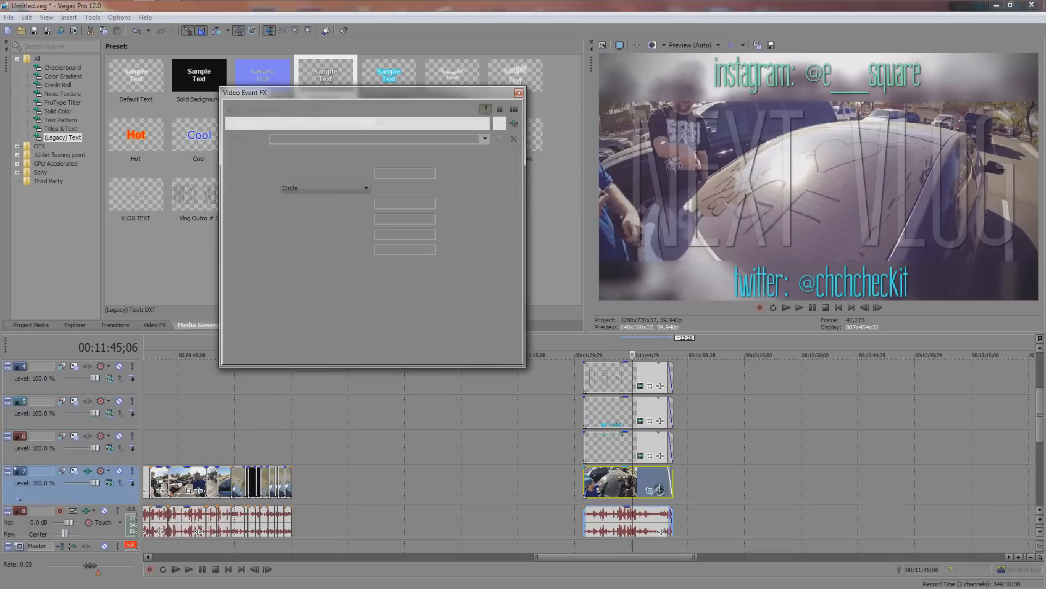
{"action": "left_click", "coordinate": [485, 140]}
{"action": "left_click", "coordinate": [322, 177]}
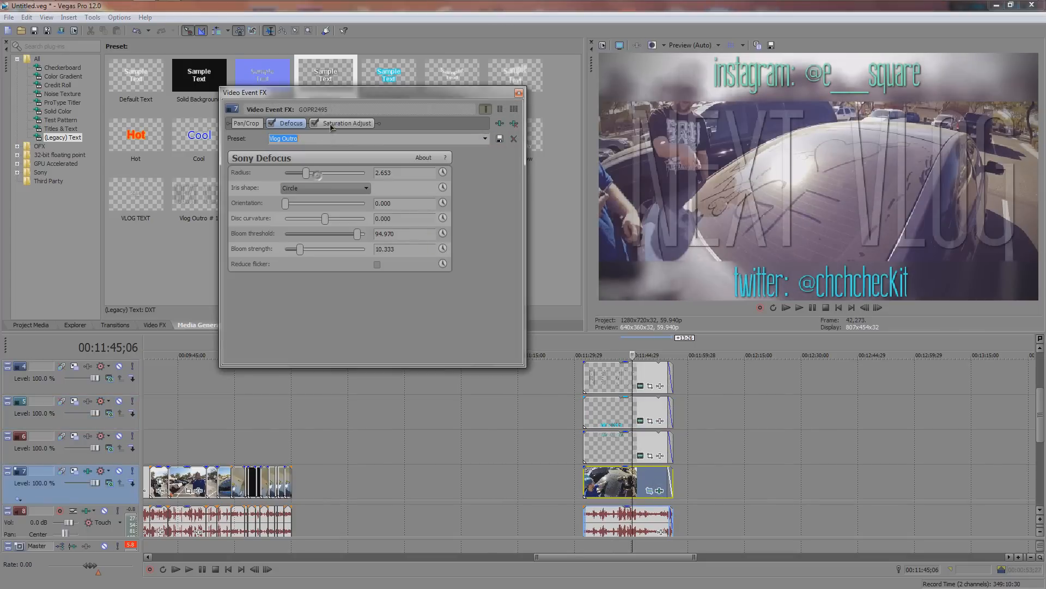
{"action": "left_click", "coordinate": [347, 123]}
{"action": "left_click", "coordinate": [485, 140]}
{"action": "left_click", "coordinate": [303, 167]}
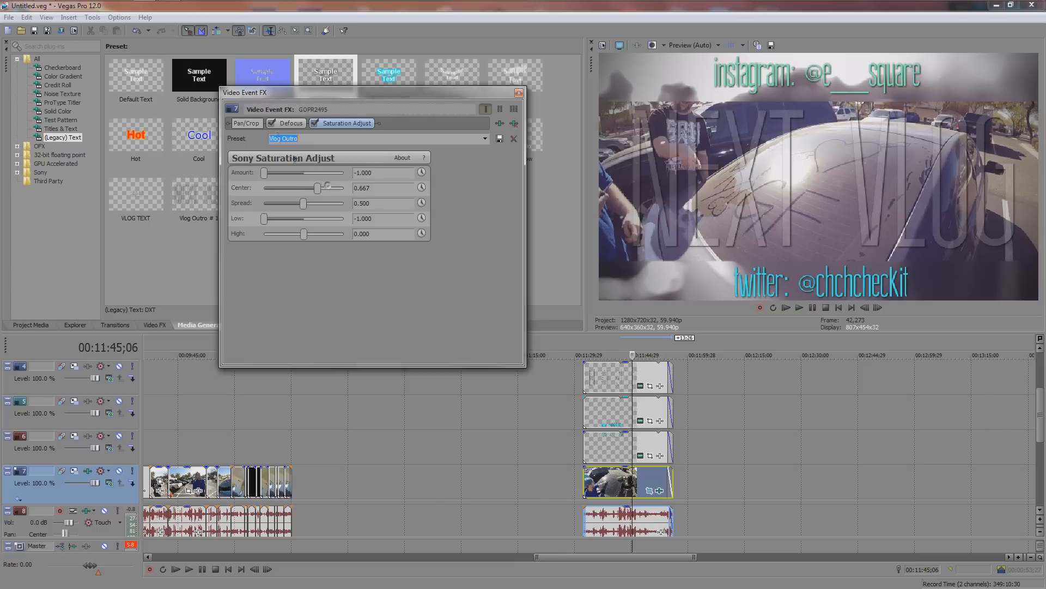
Apply the VLOG OUTRO preset to the outro clip's Pan/Crop mask and close the event effects window
{"action": "left_click", "coordinate": [247, 124]}
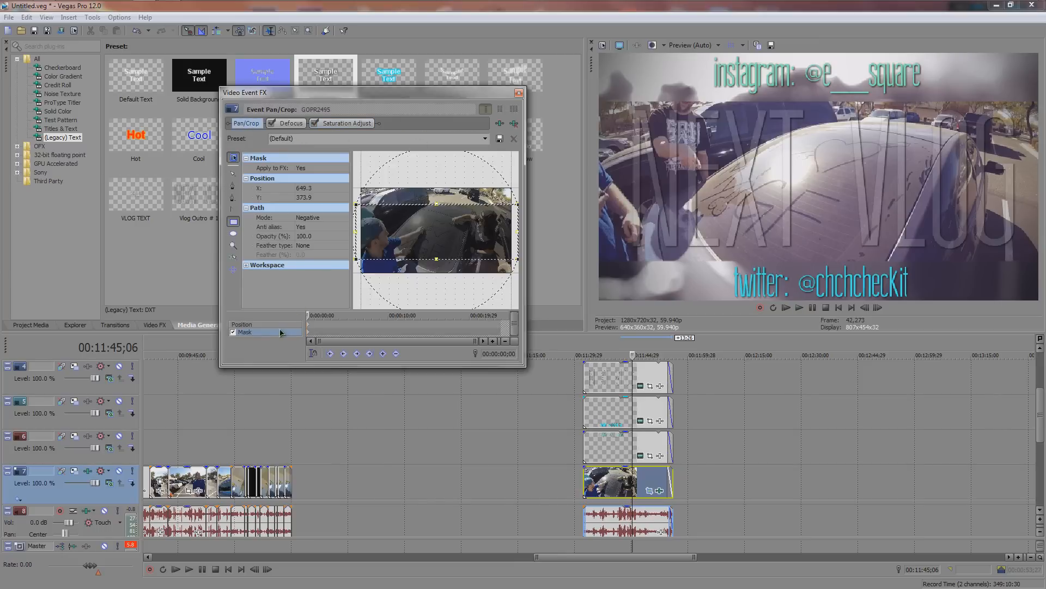
{"action": "left_click", "coordinate": [485, 139]}
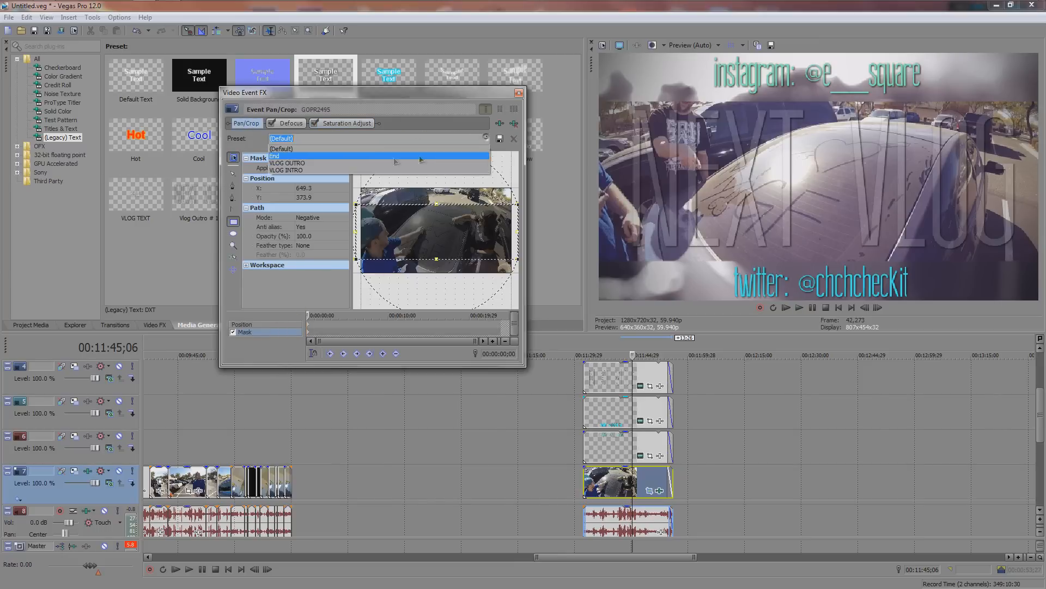
{"action": "left_click", "coordinate": [339, 163]}
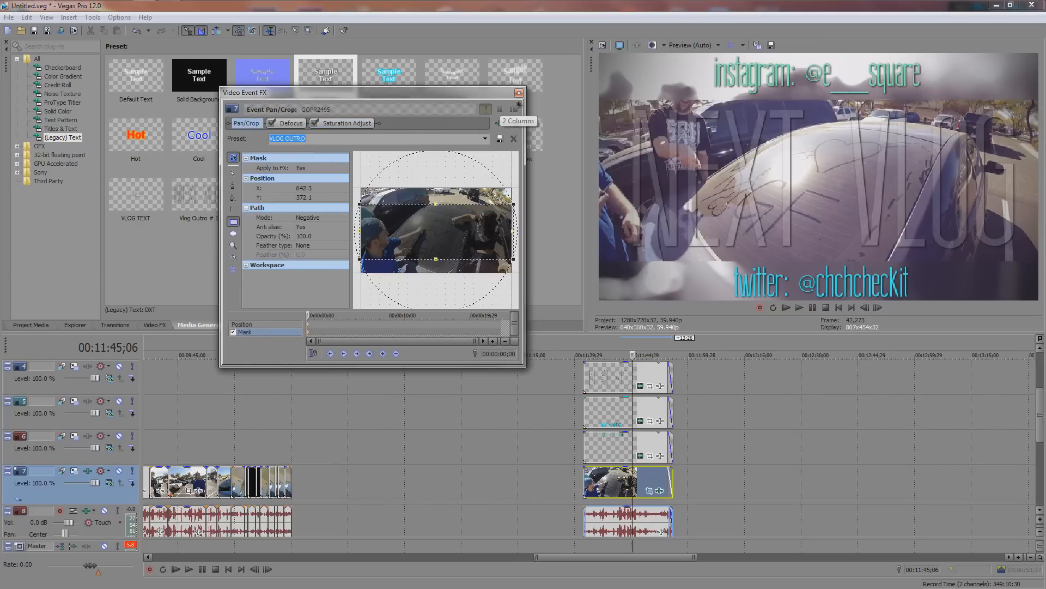
{"action": "left_click", "coordinate": [519, 93]}
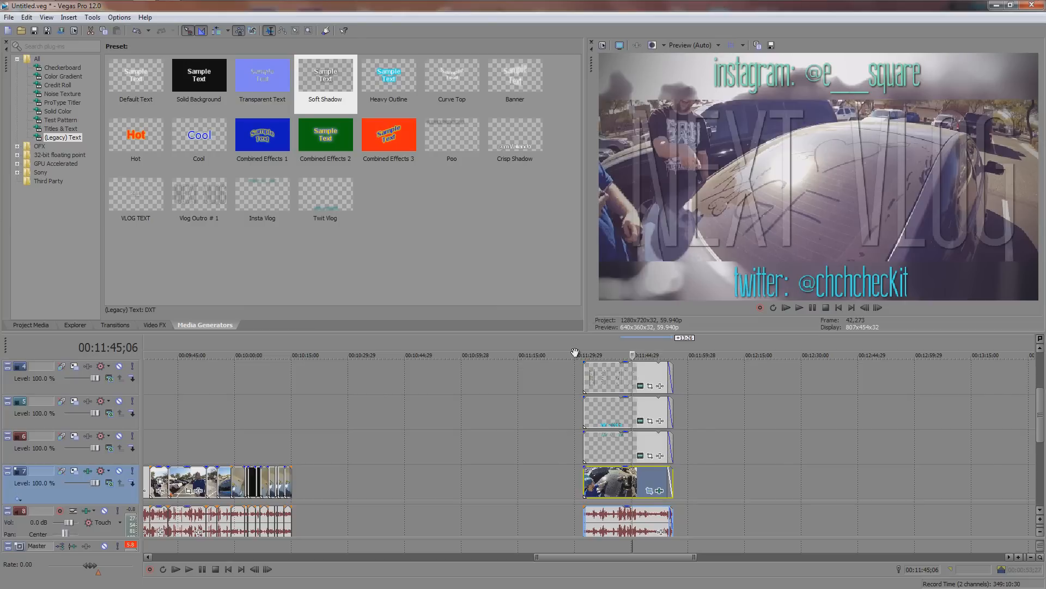
{"action": "left_click", "coordinate": [581, 384]}
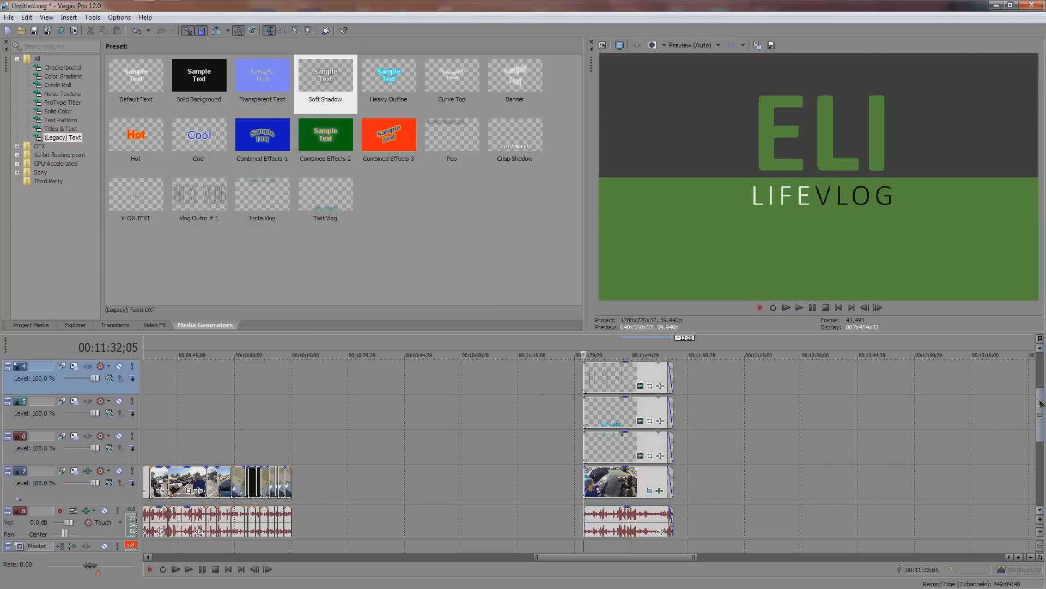
{"action": "scroll", "coordinate": [1040, 397], "scroll_direction": "up", "scroll_amount": 2}
{"action": "scroll", "coordinate": [1040, 395], "scroll_direction": "down", "scroll_amount": 1}
{"action": "scroll", "coordinate": [712, 442], "scroll_direction": "down", "scroll_amount": 1}
{"action": "scroll", "coordinate": [712, 442], "scroll_direction": "down", "scroll_amount": 3}
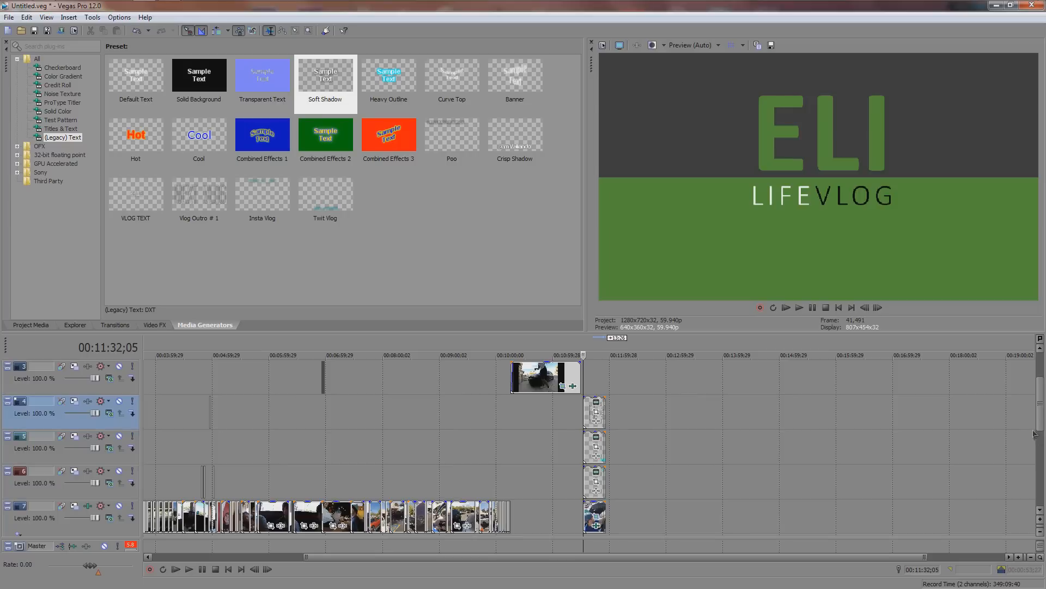
{"action": "left_click_drag", "start_coordinate": [1040, 430], "coordinate": [1042, 438]}
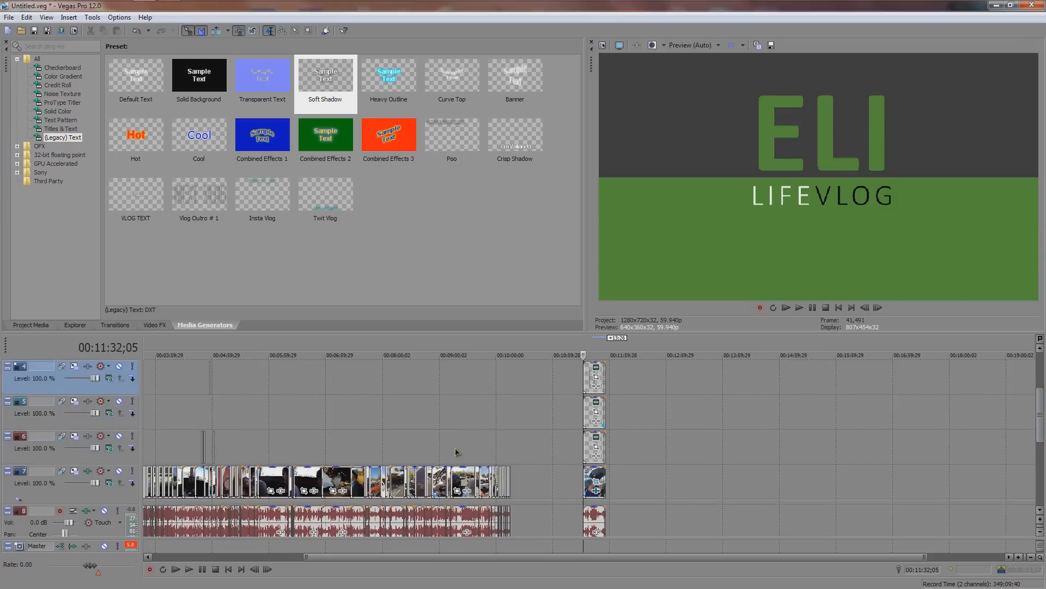
{"action": "scroll", "coordinate": [559, 445], "scroll_direction": "down", "scroll_amount": 2}
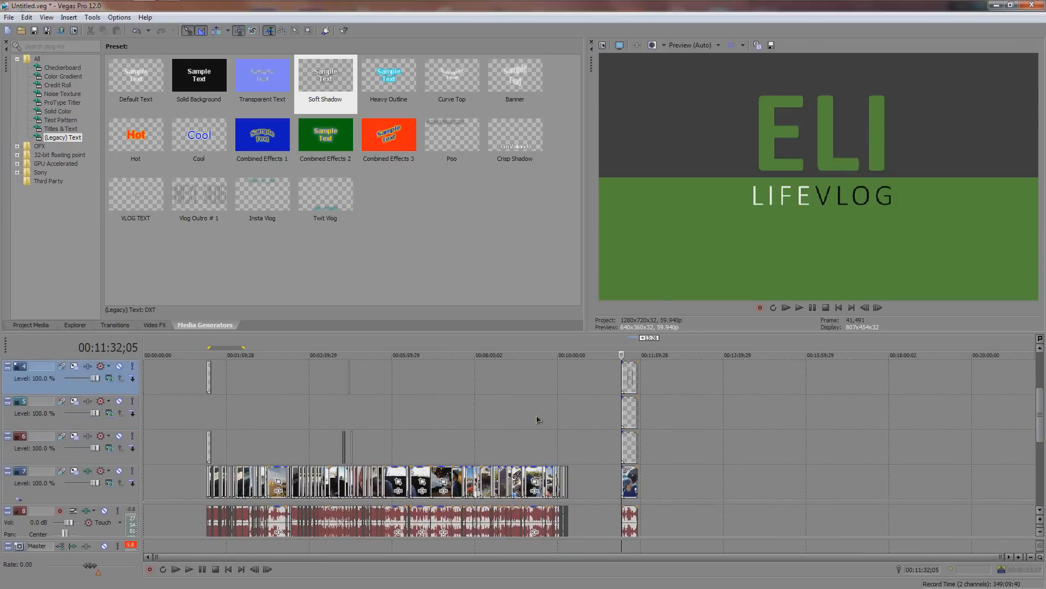